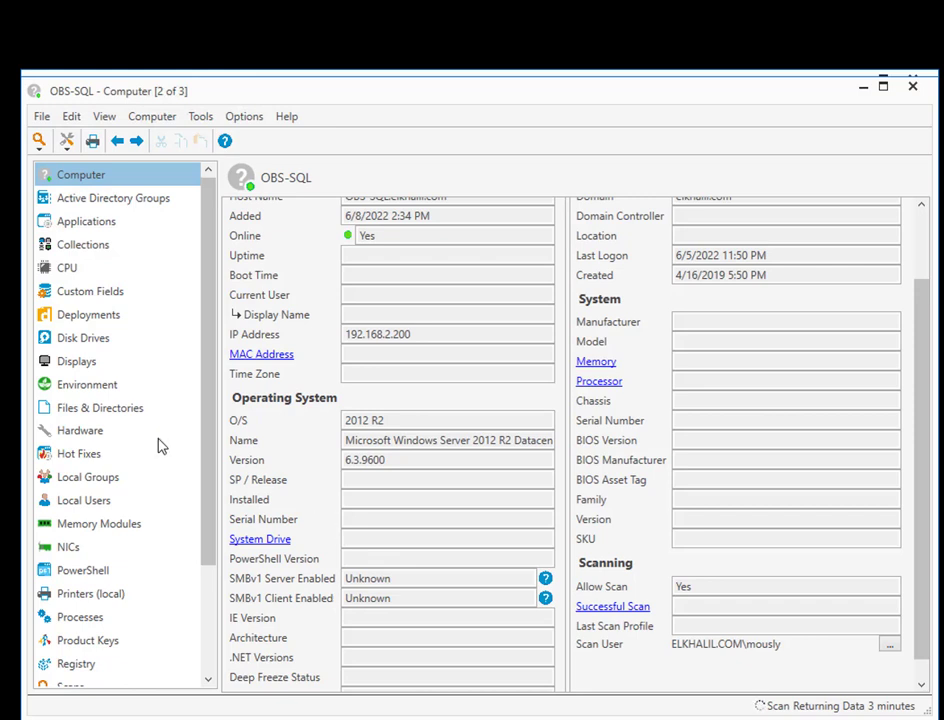
# - Review the displays, deployments, custom fields, CPU, network adapters and memory modules recorded for the OBS-SQL computer
pyautogui.click(78, 361)
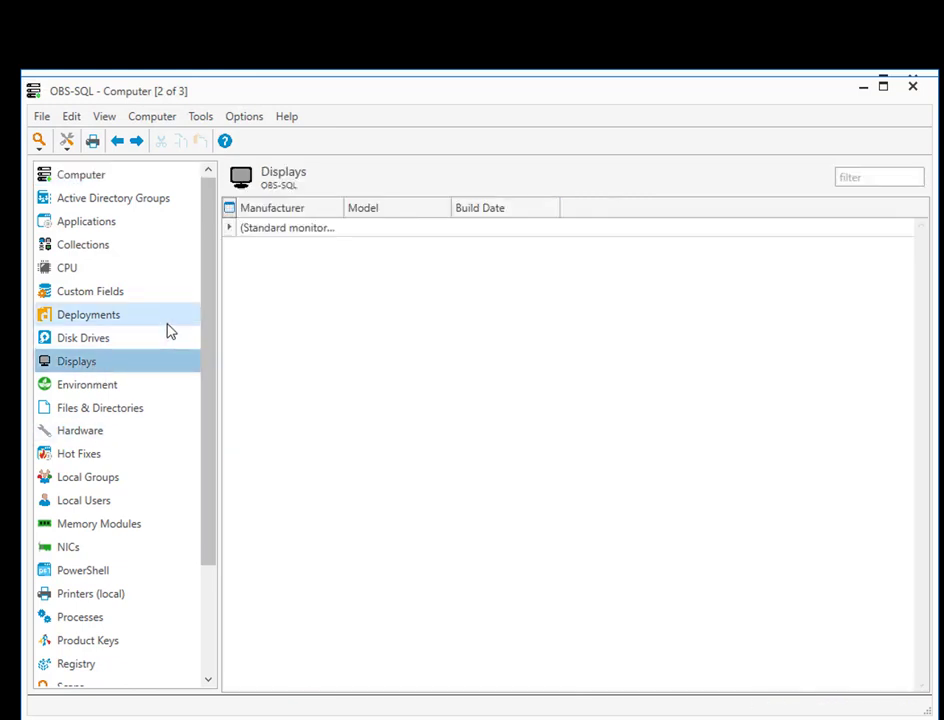
pyautogui.click(122, 314)
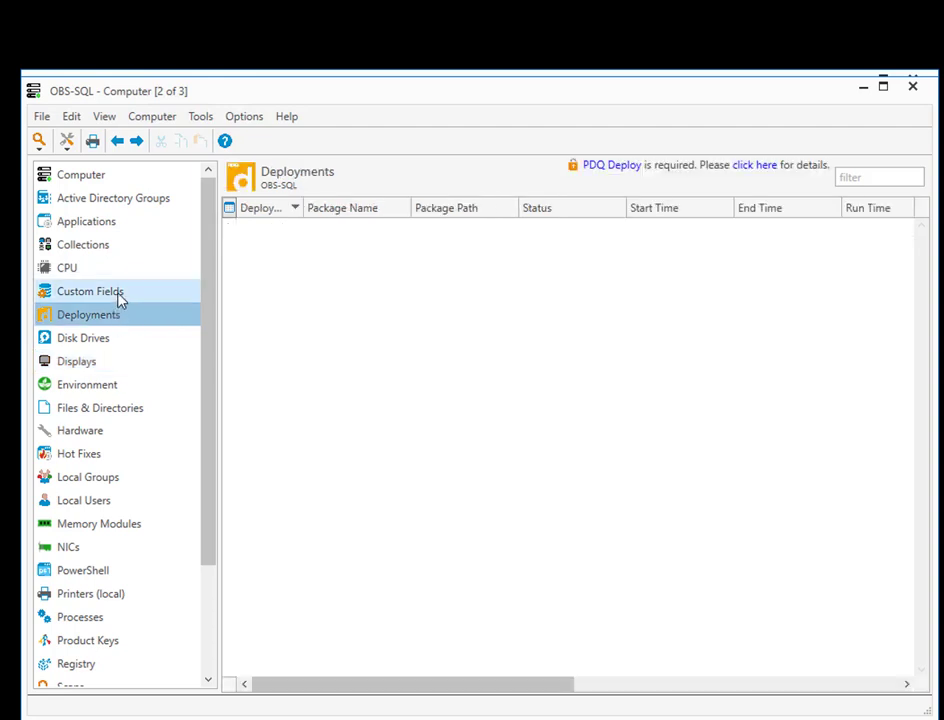
pyautogui.click(117, 291)
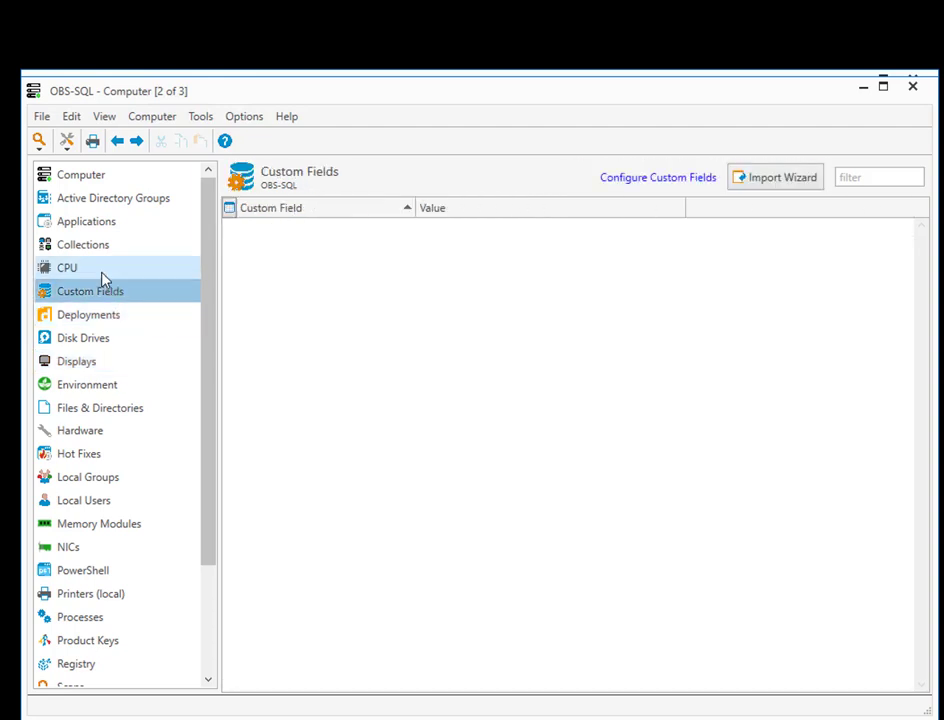
pyautogui.click(101, 270)
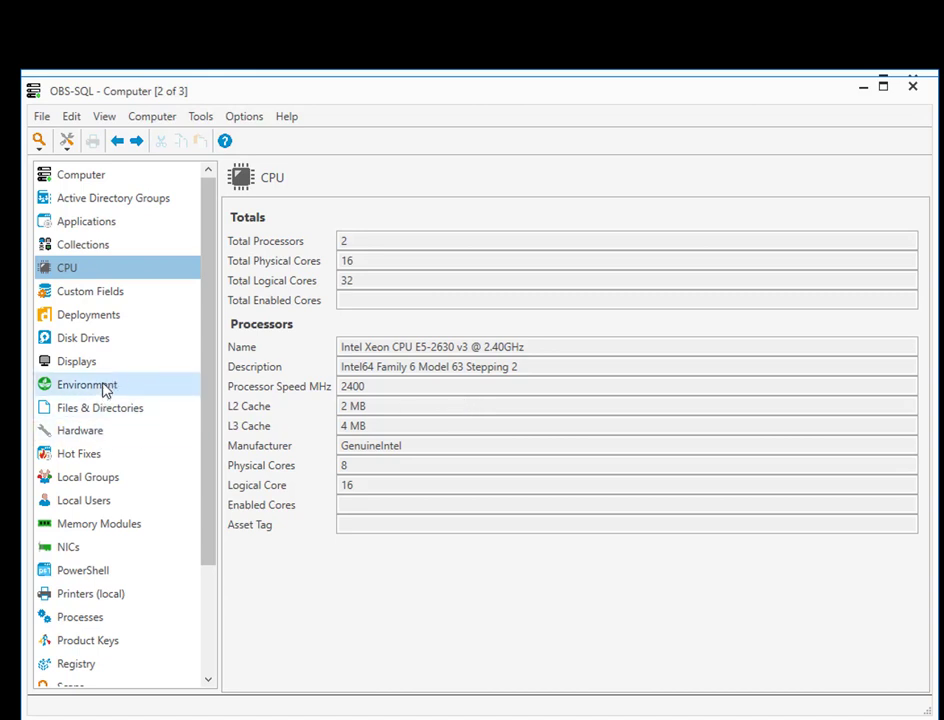
pyautogui.click(88, 547)
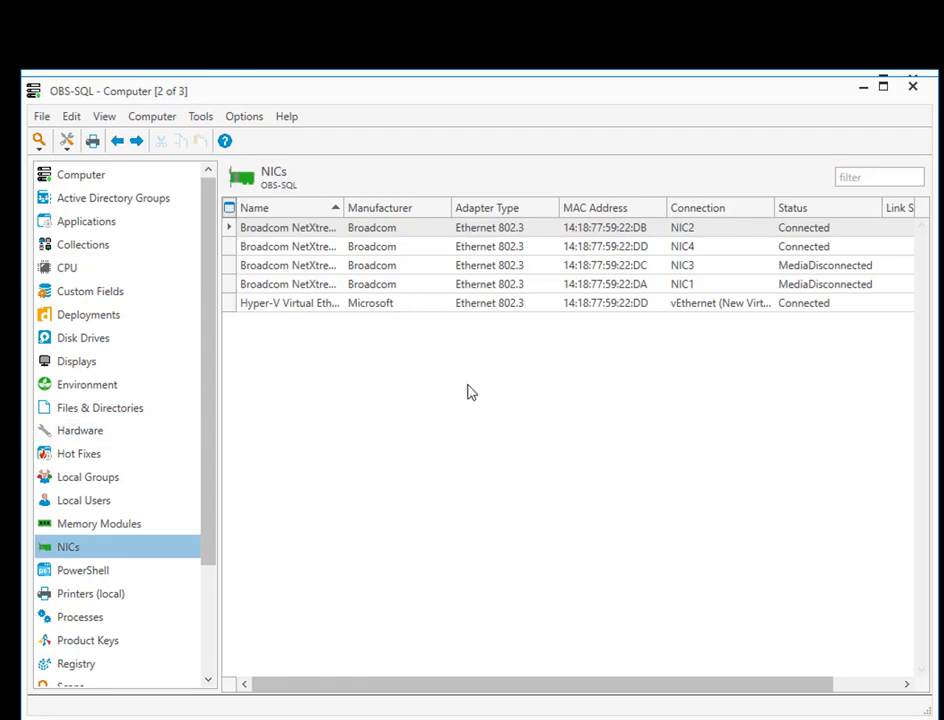
pyautogui.click(82, 524)
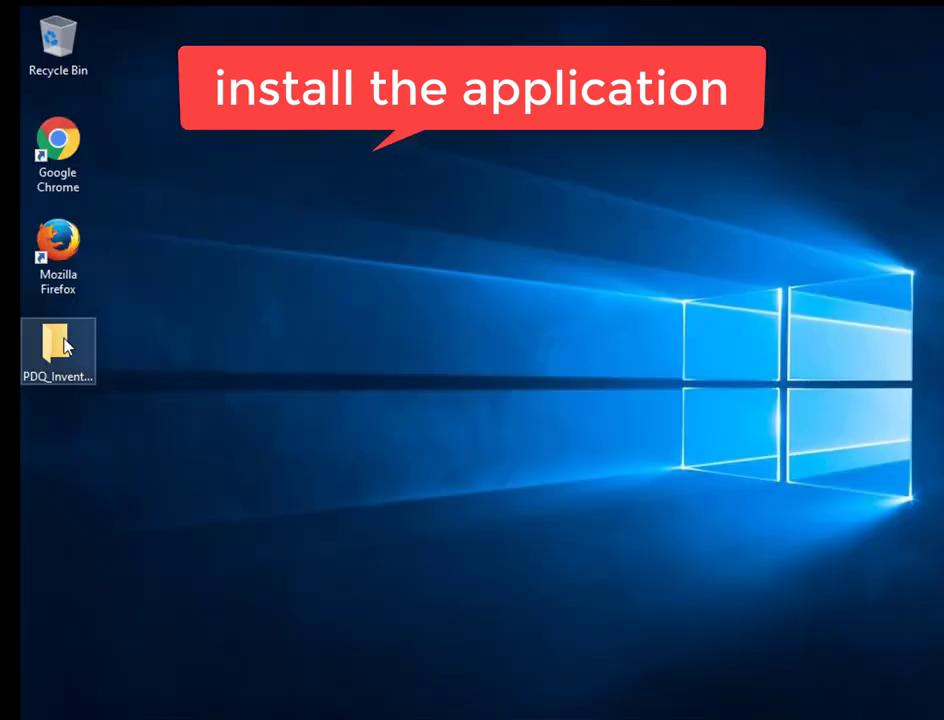
# - Launch the Inventory_19.3.298.0 installer from the desktop's PDQ_Inventory_19.3.298.0_Enterprise folder and allow it to make changes
pyautogui.doubleClick(60, 344)
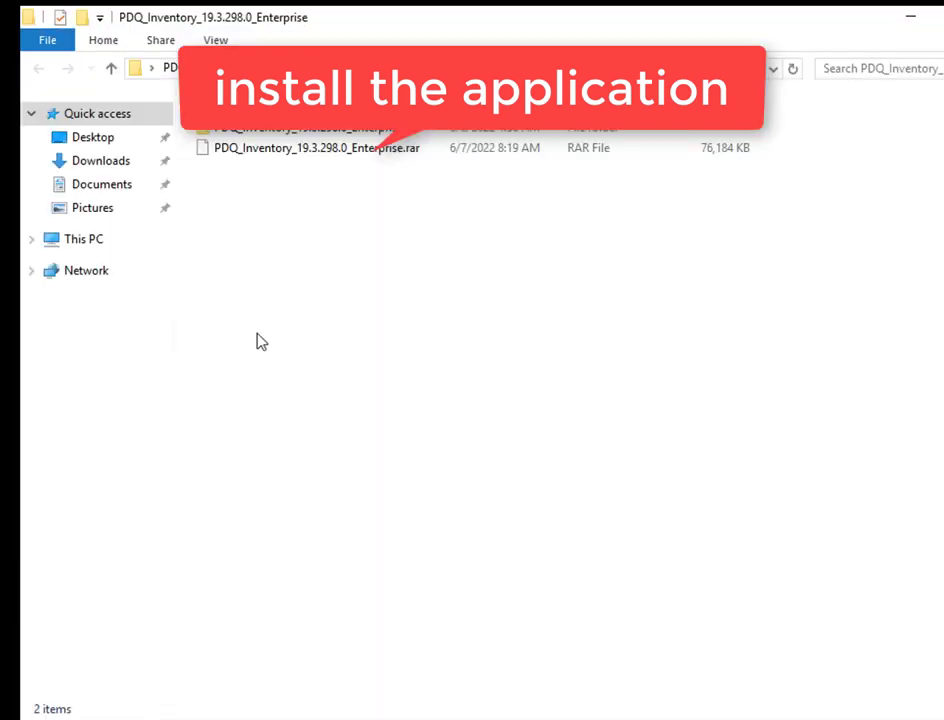
pyautogui.doubleClick(296, 132)
pyautogui.click(289, 150)
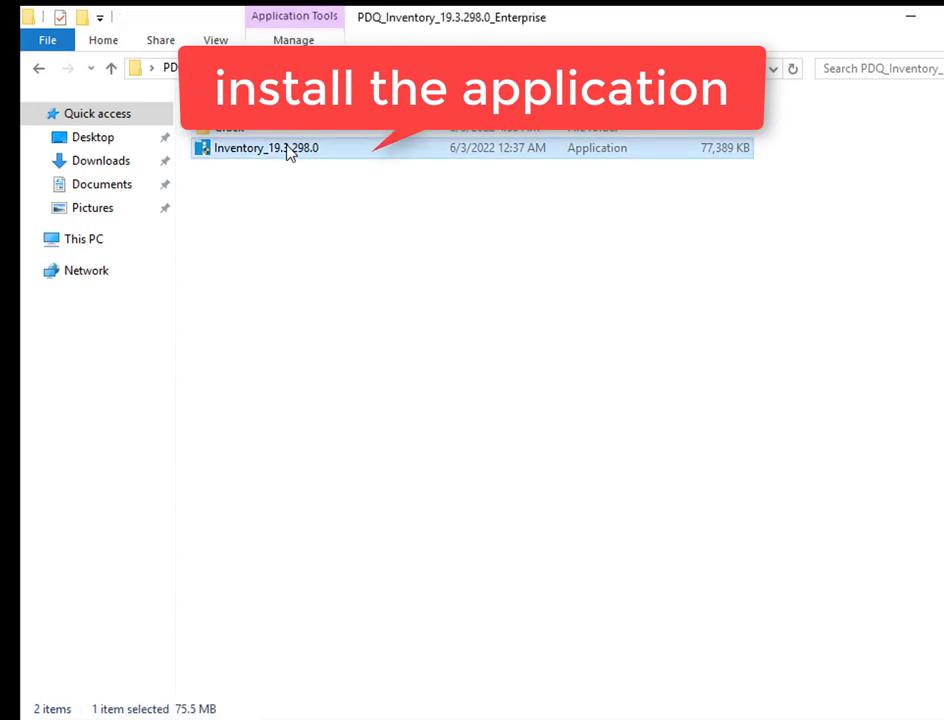
pyautogui.doubleClick(289, 150)
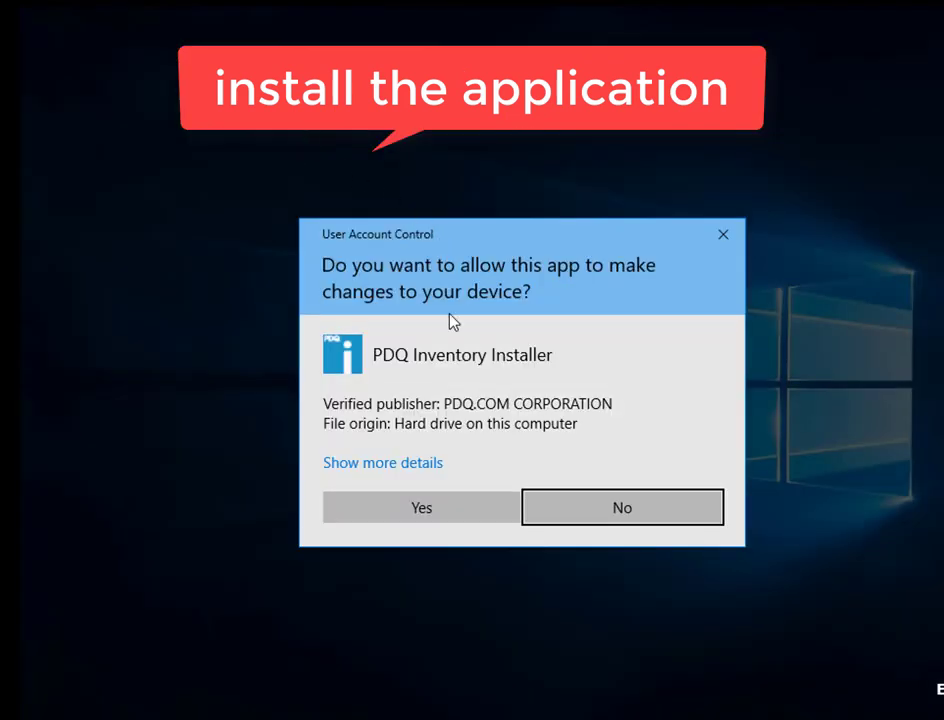
pyautogui.click(443, 510)
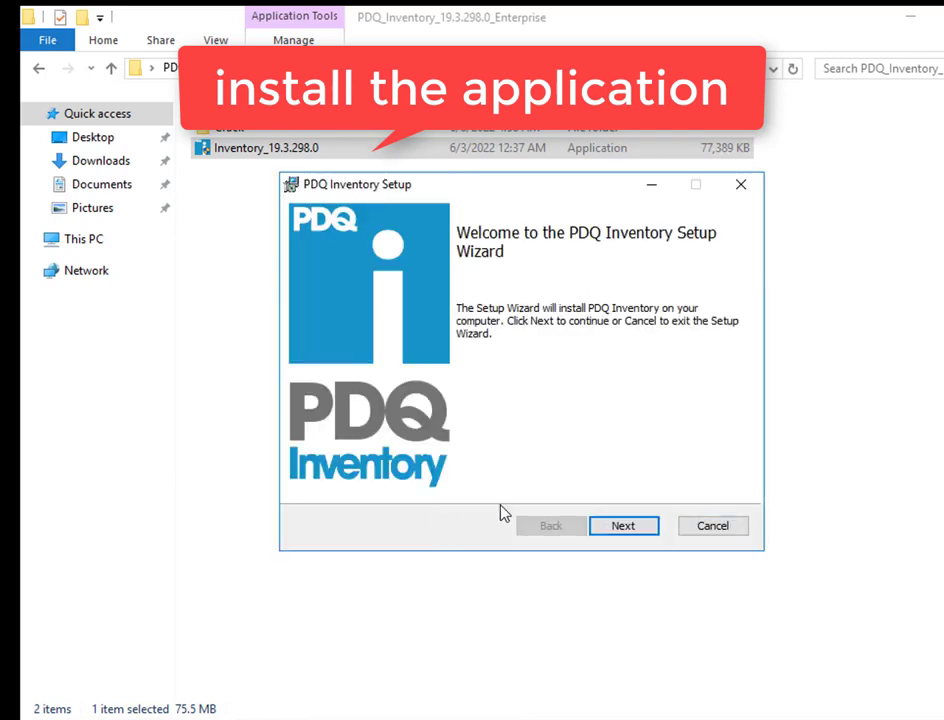
# - Install PDQ Inventory in the default folder, accepting the license agreement, and finish setup without launching the program
pyautogui.click(652, 537)
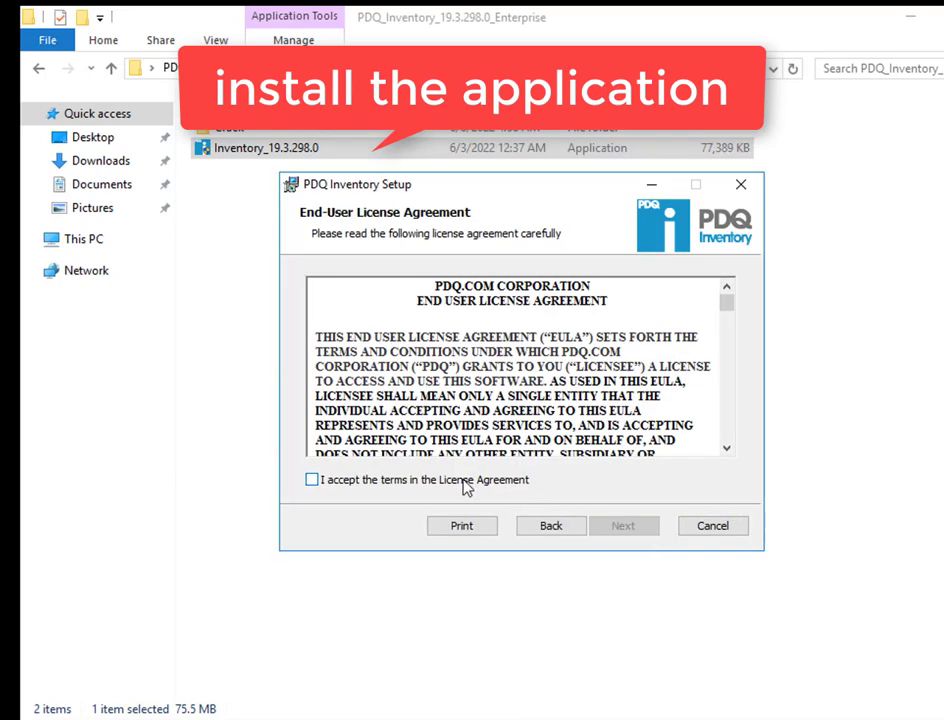
pyautogui.click(523, 482)
pyautogui.click(617, 531)
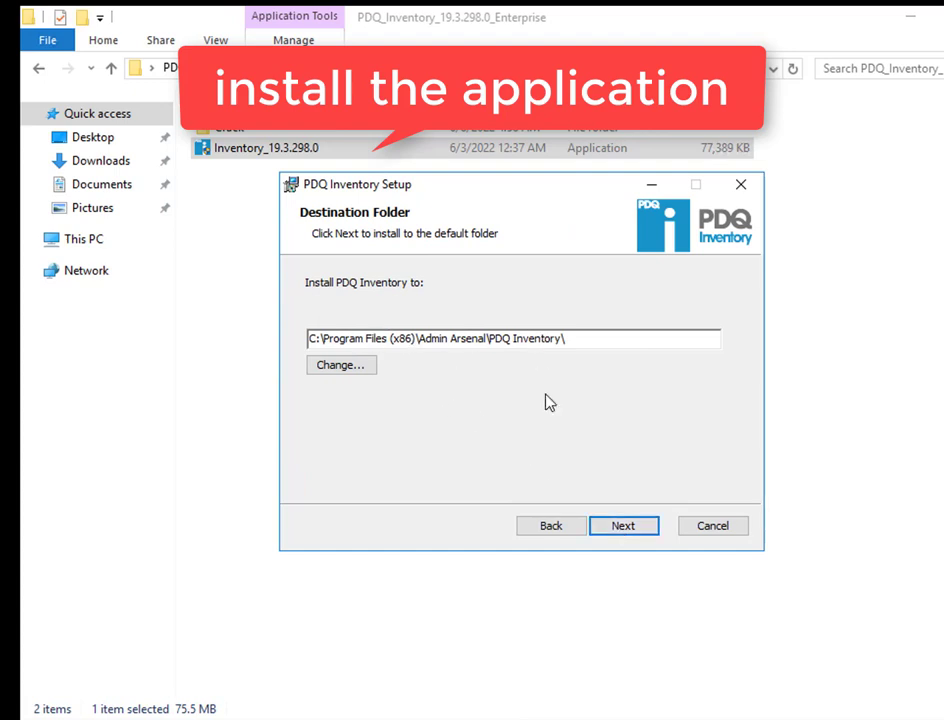
pyautogui.click(630, 535)
pyautogui.click(630, 535)
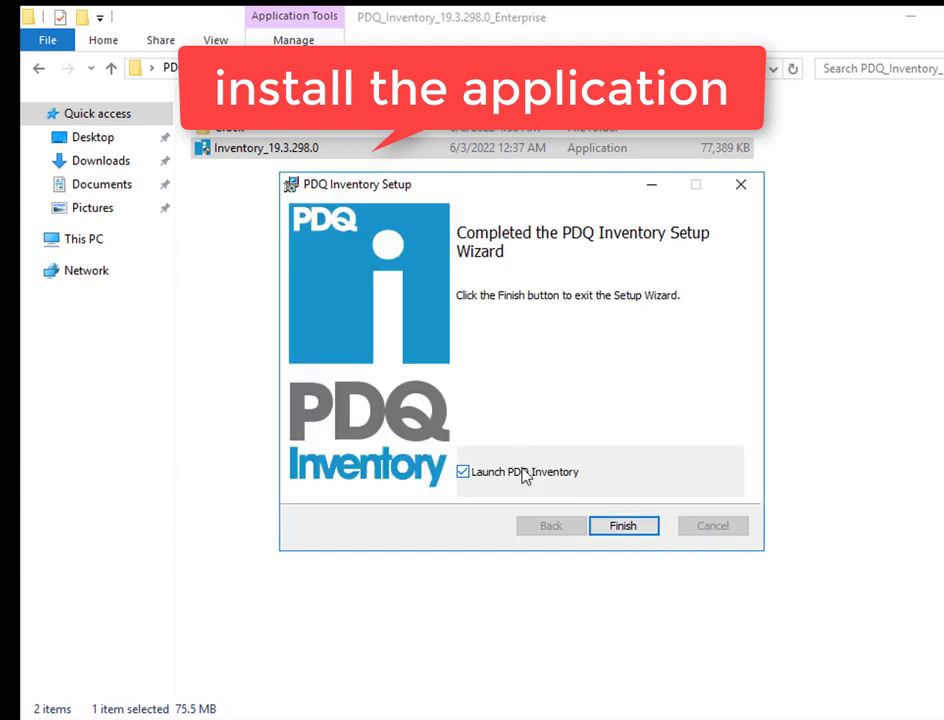
pyautogui.click(523, 472)
pyautogui.click(615, 530)
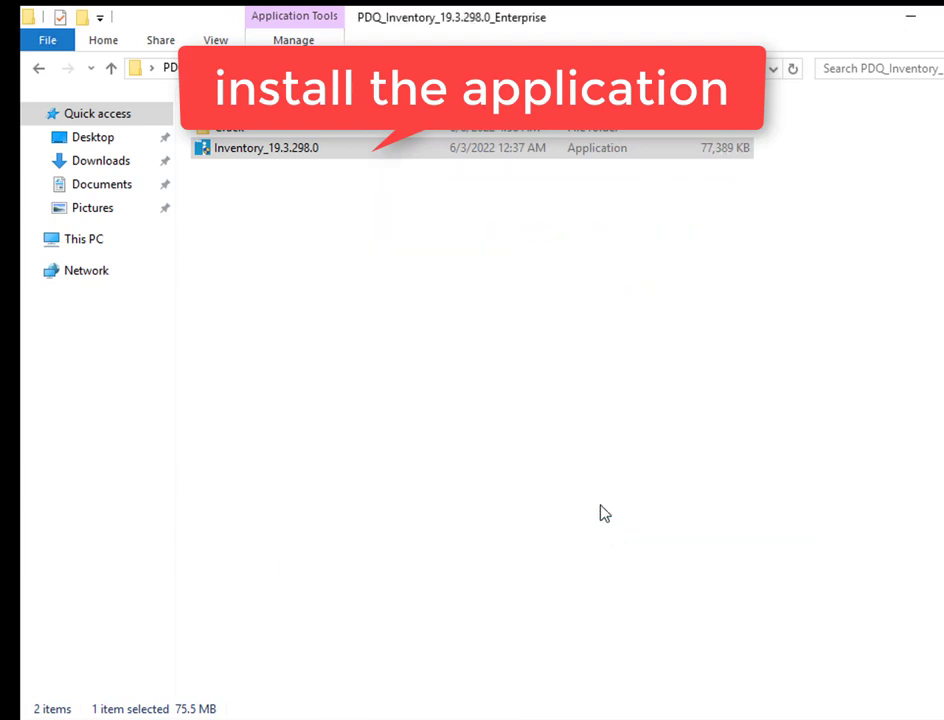
# - Open the Crack folder and read its Readme file, closing the file when done
pyautogui.doubleClick(246, 131)
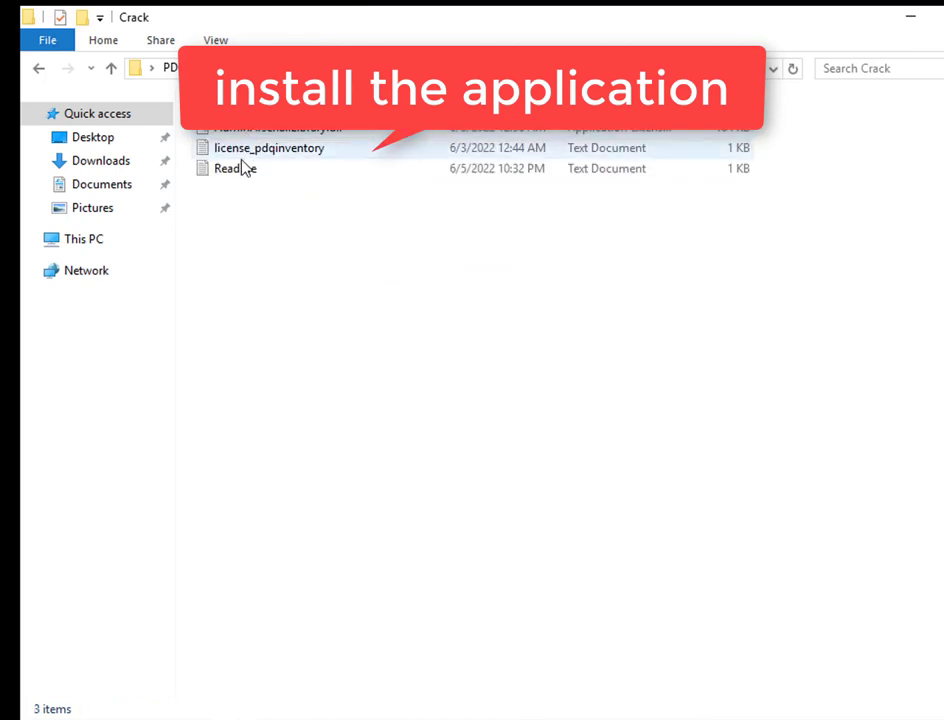
pyautogui.doubleClick(242, 171)
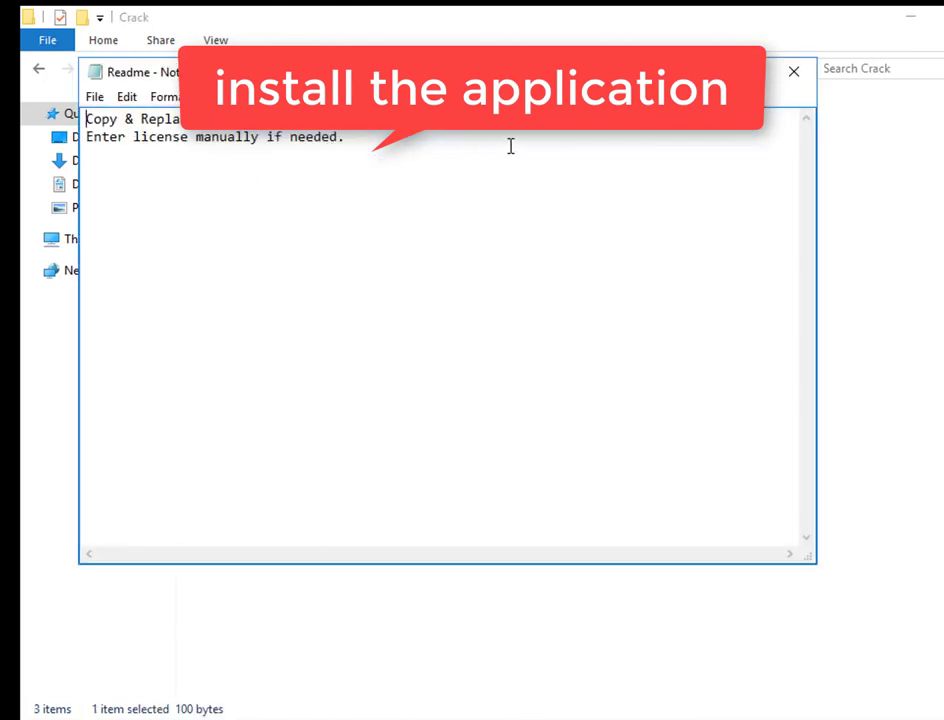
pyautogui.click(795, 77)
# - Copy AdminArsenal.Library.dll from the Crack folder into the PDQ Inventory program folder, replacing the existing file with administrator permission
pyautogui.rightClick(282, 135)
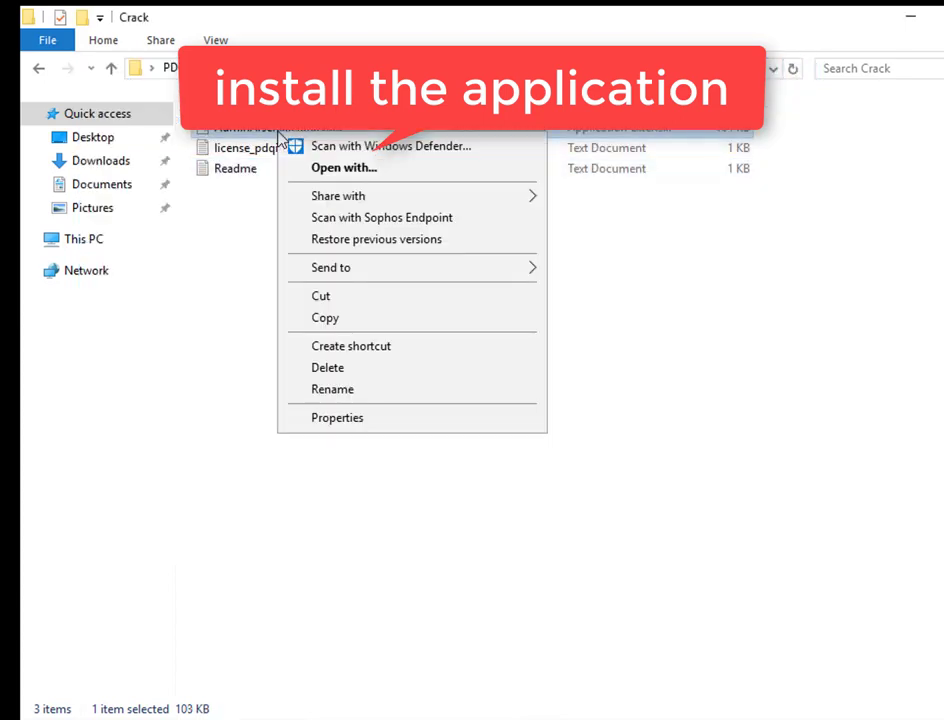
pyautogui.click(337, 322)
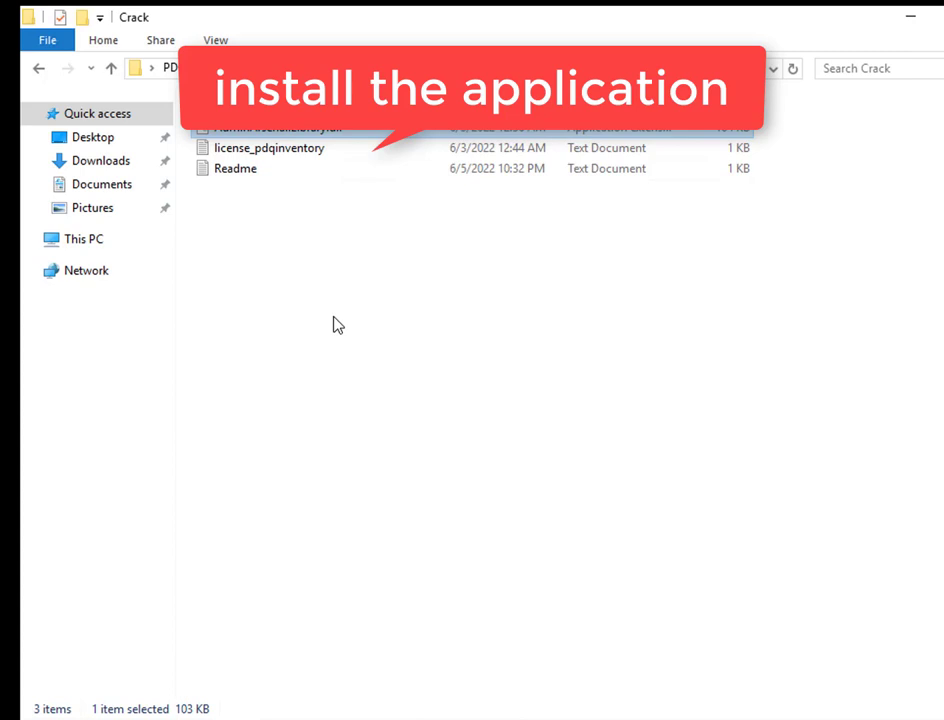
pyautogui.click(911, 20)
pyautogui.rightClick(76, 352)
pyautogui.click(200, 358)
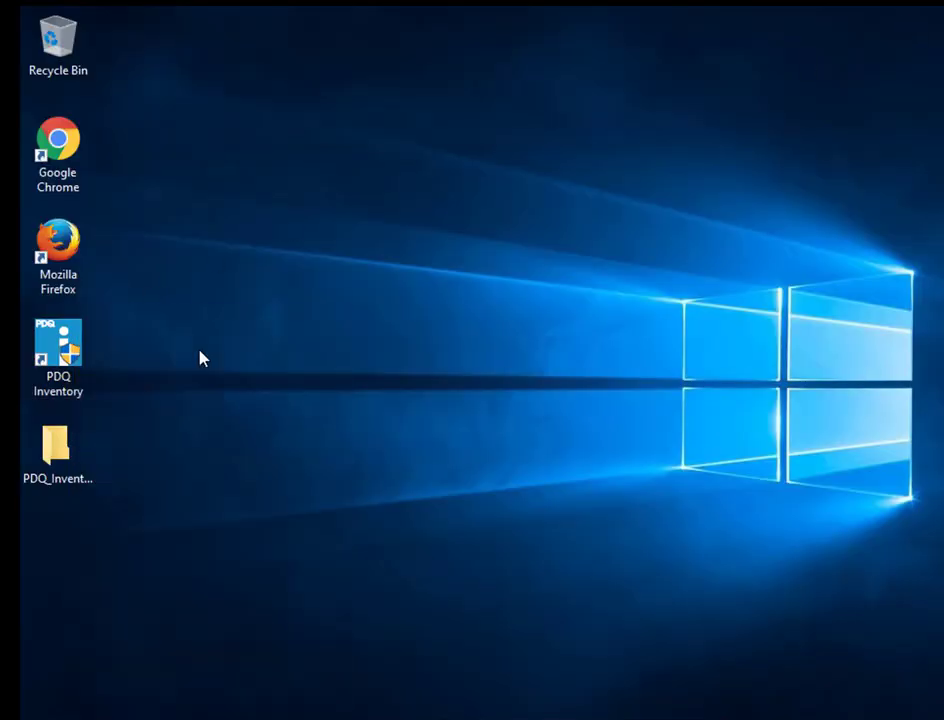
pyautogui.rightClick(896, 460)
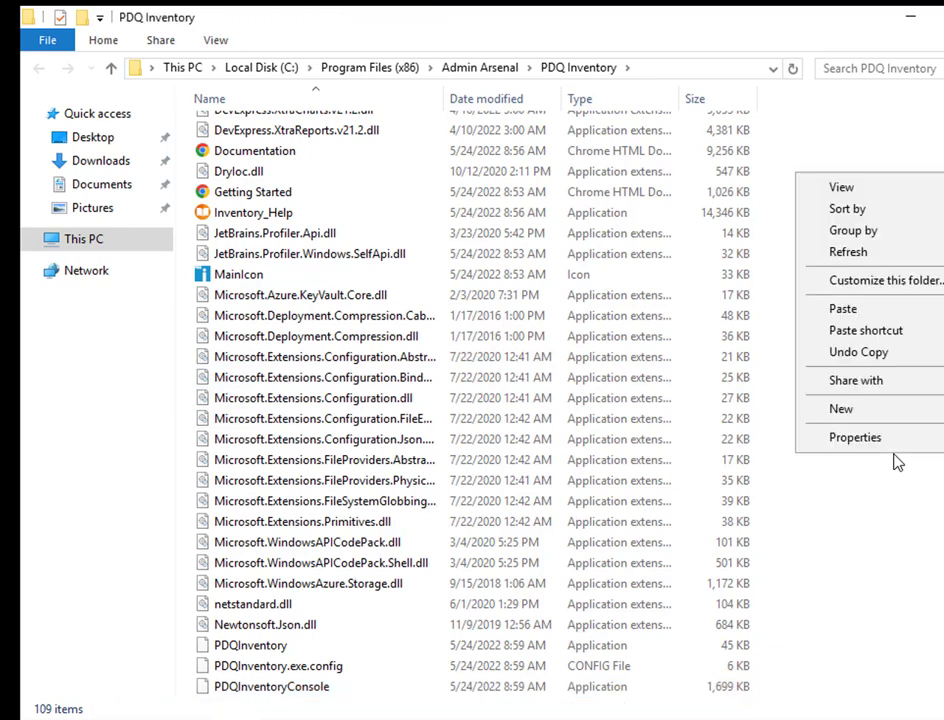
pyautogui.click(876, 310)
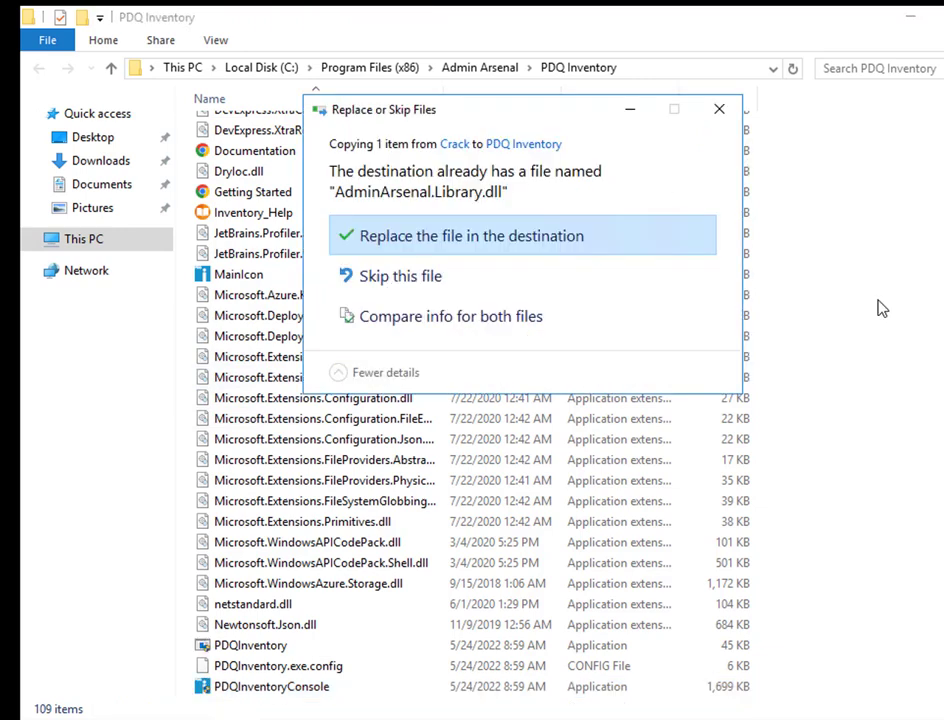
pyautogui.click(367, 236)
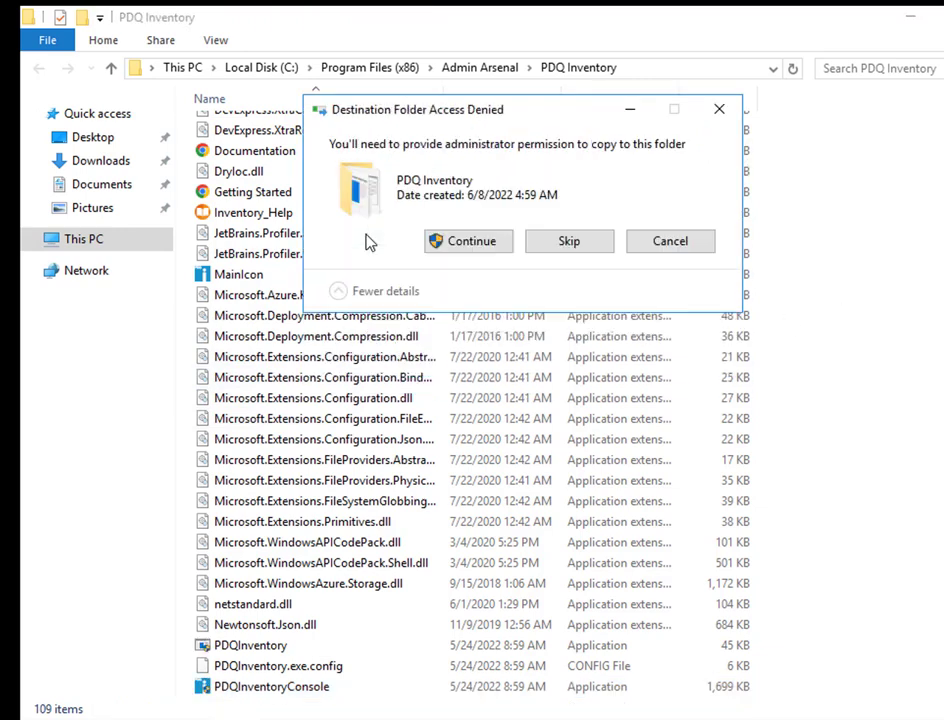
pyautogui.click(466, 241)
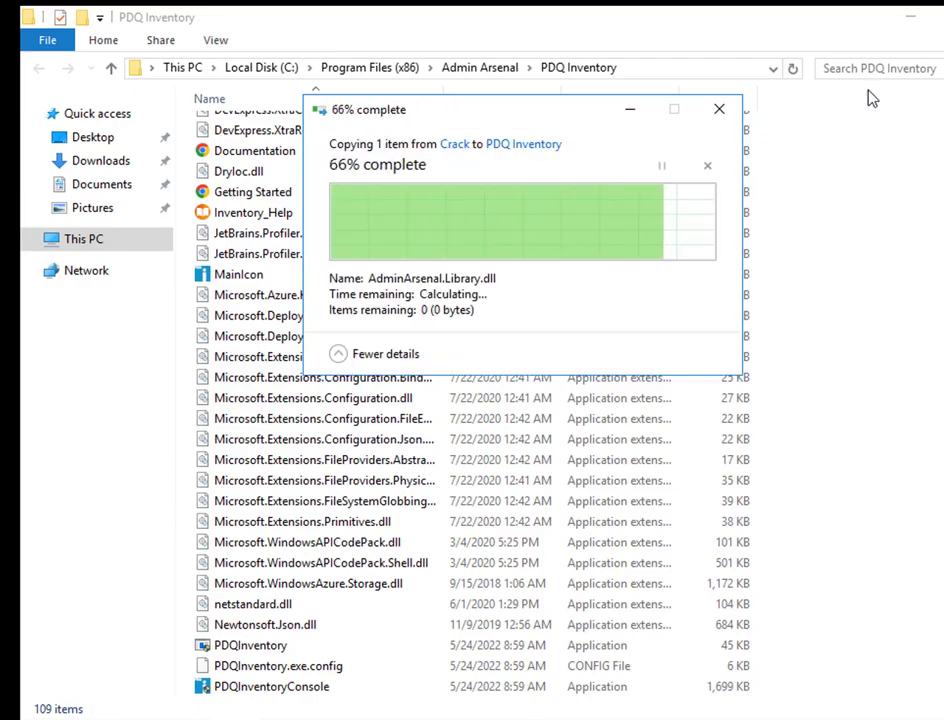
# - Start PDQ Inventory from the desktop, allow it to run, and advance the initialization wizard to the License Key page
pyautogui.press('super+d')
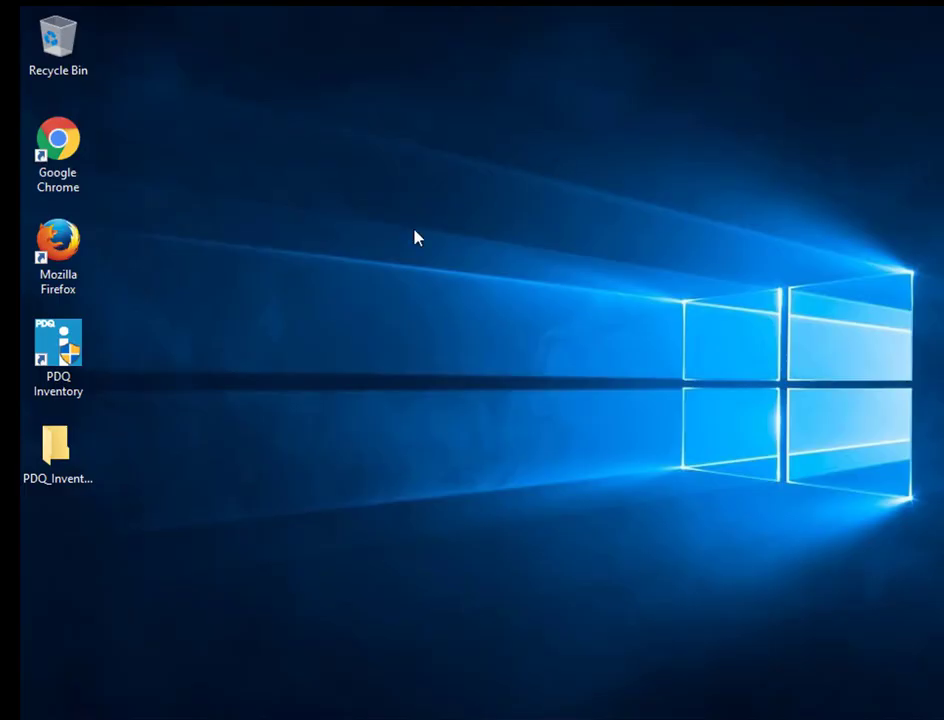
pyautogui.doubleClick(53, 370)
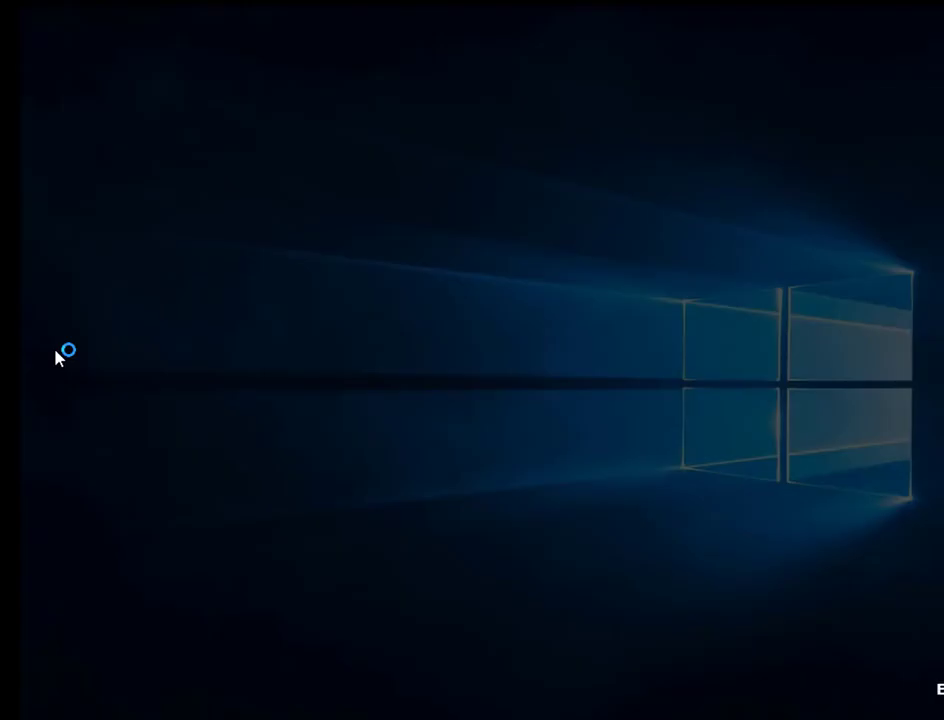
pyautogui.click(400, 509)
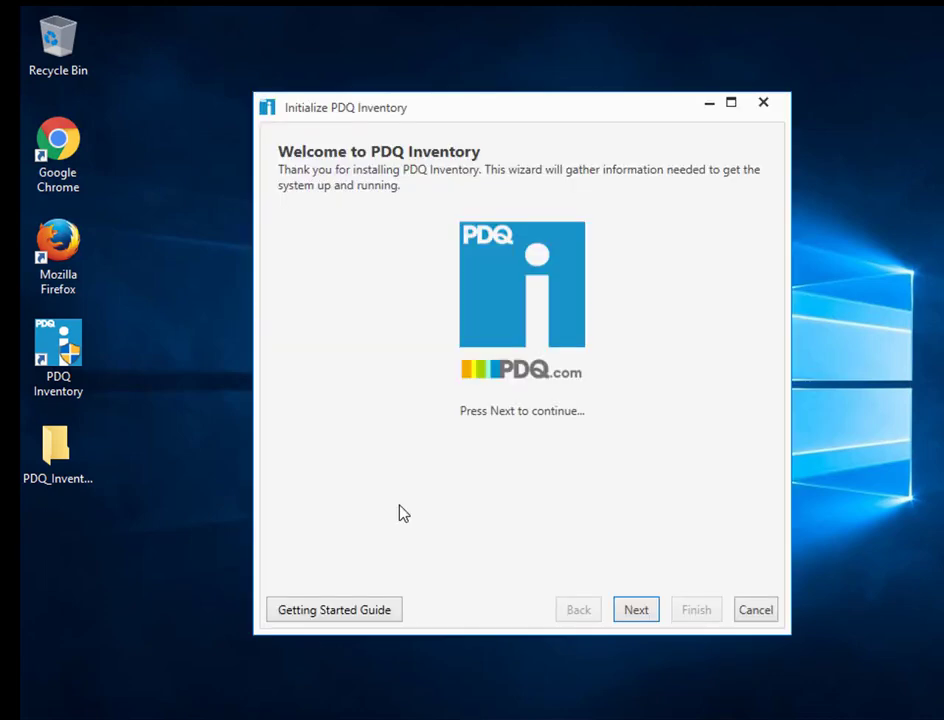
pyautogui.click(636, 610)
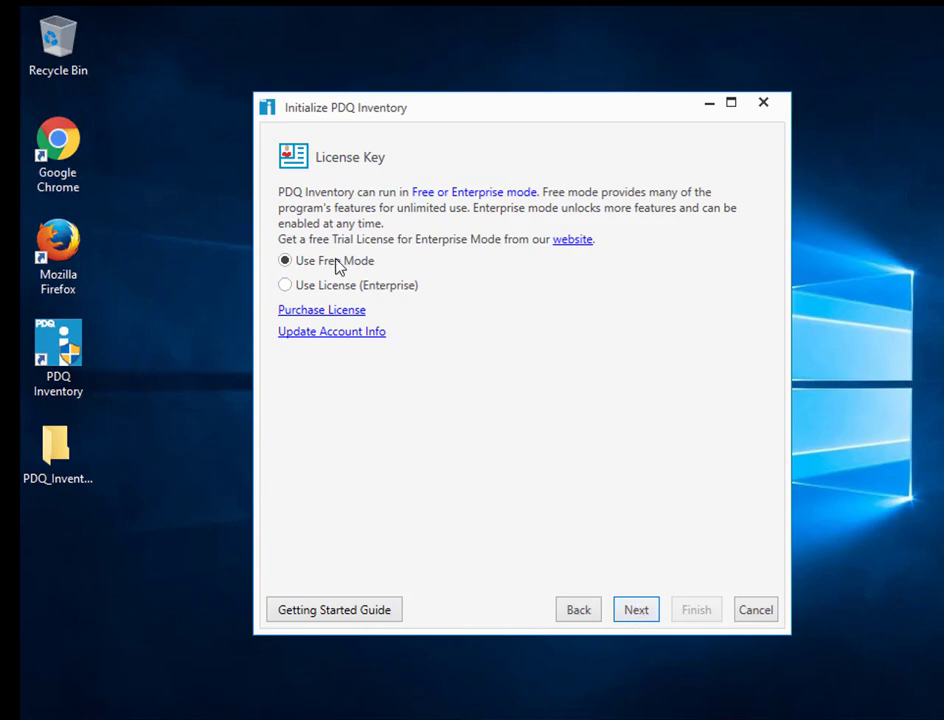
# - Choose Use License (Enterprise), load the license key from the Crack folder's license_pdqinventory file, and continue to the installation type page
pyautogui.click(350, 286)
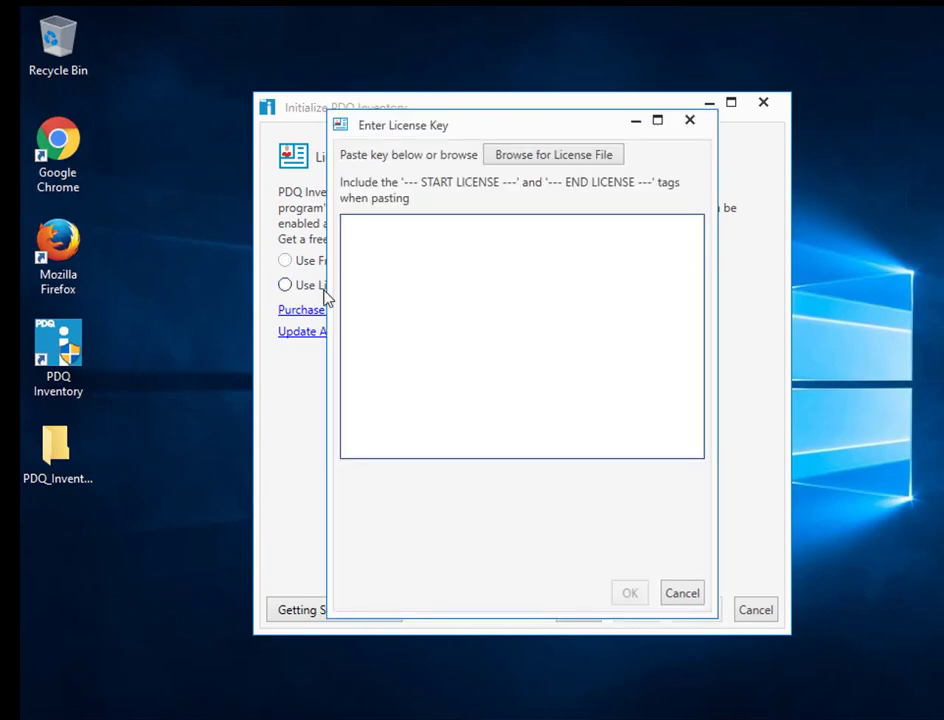
pyautogui.click(518, 157)
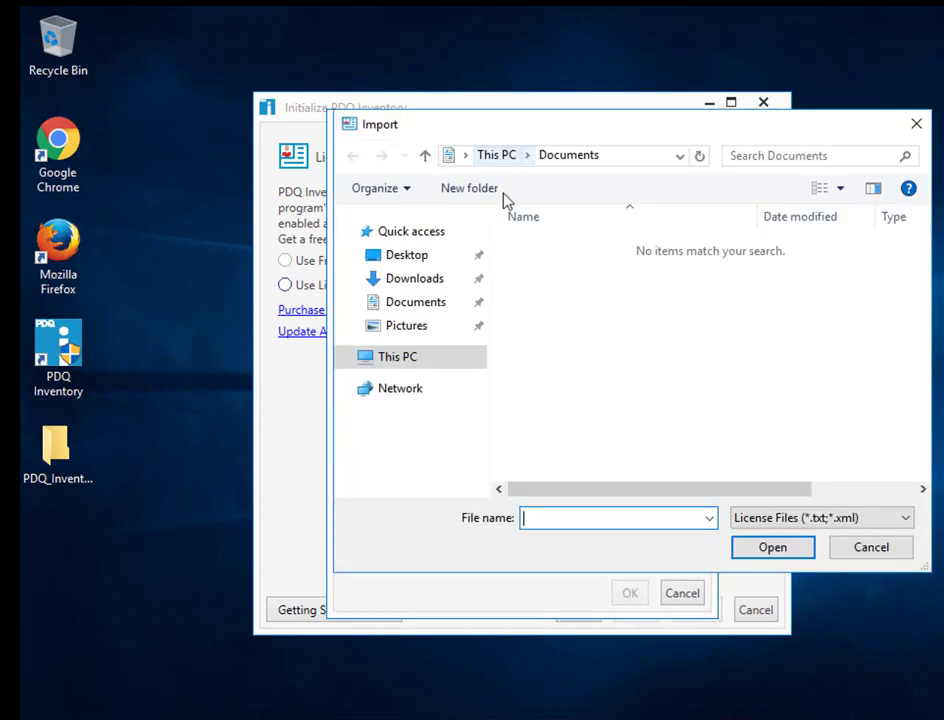
pyautogui.click(420, 262)
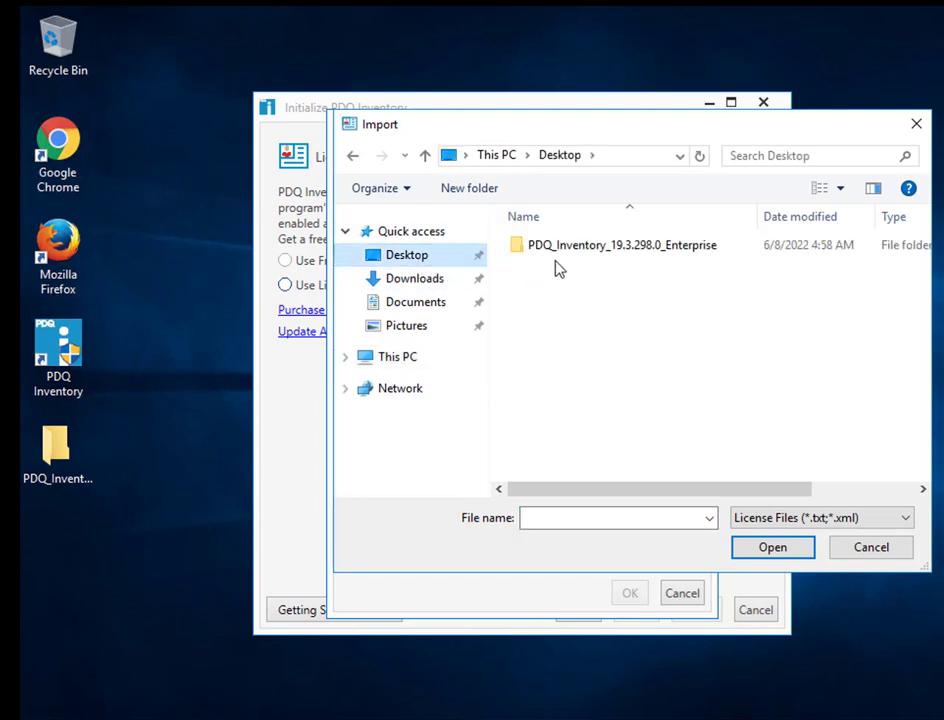
pyautogui.doubleClick(569, 250)
pyautogui.doubleClick(568, 250)
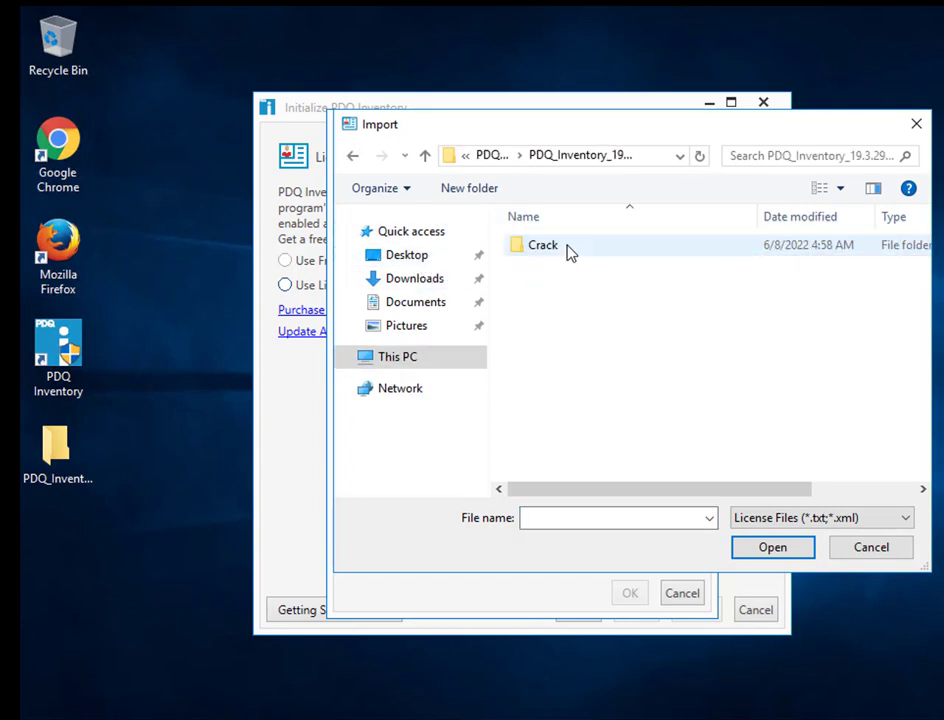
pyautogui.doubleClick(569, 250)
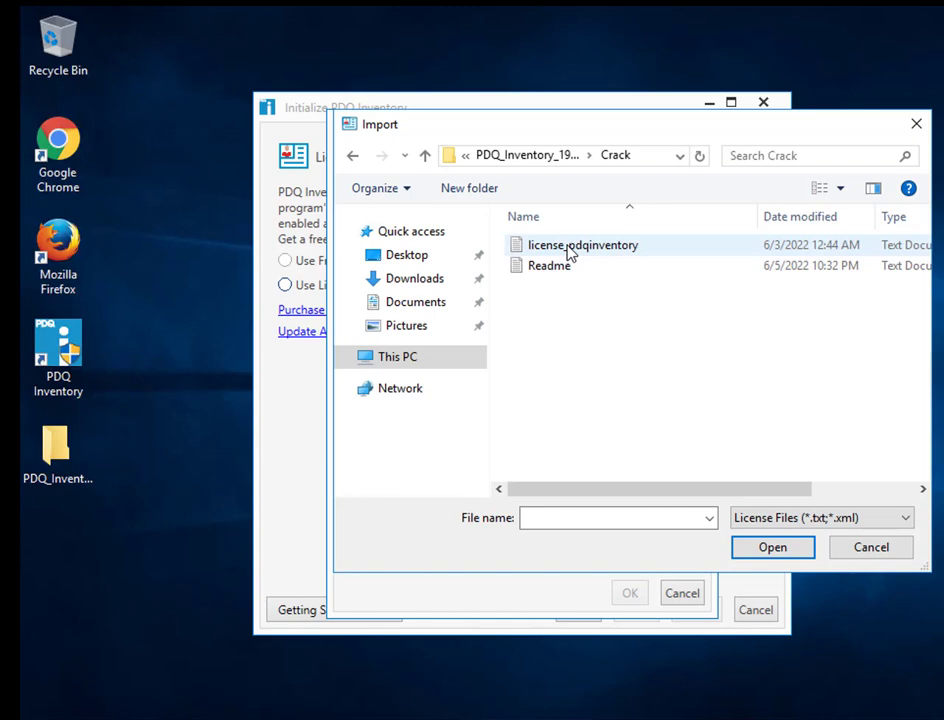
pyautogui.doubleClick(569, 248)
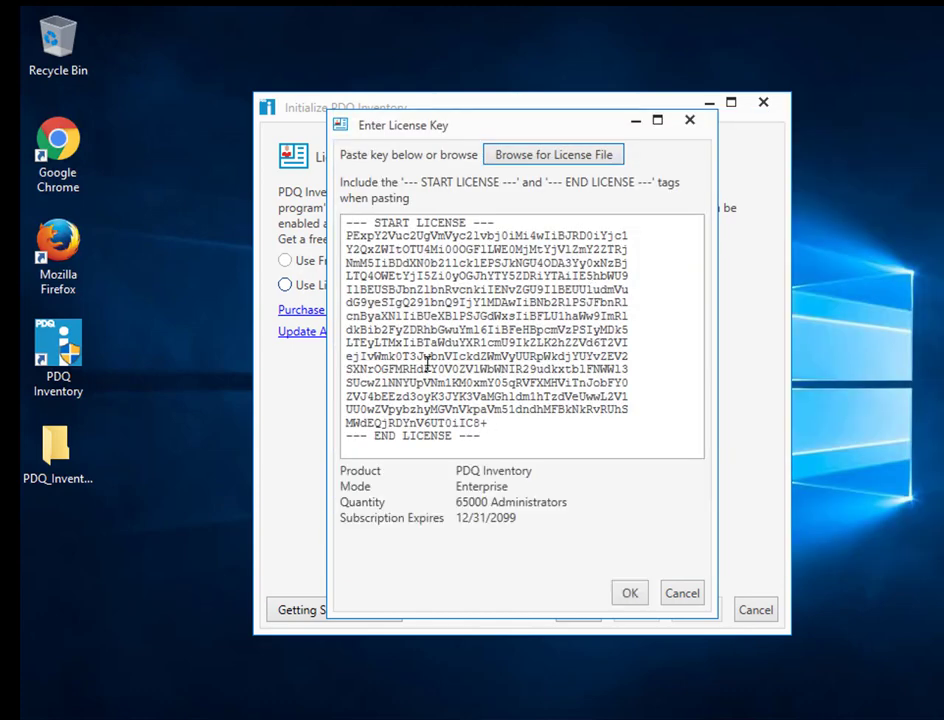
pyautogui.click(628, 594)
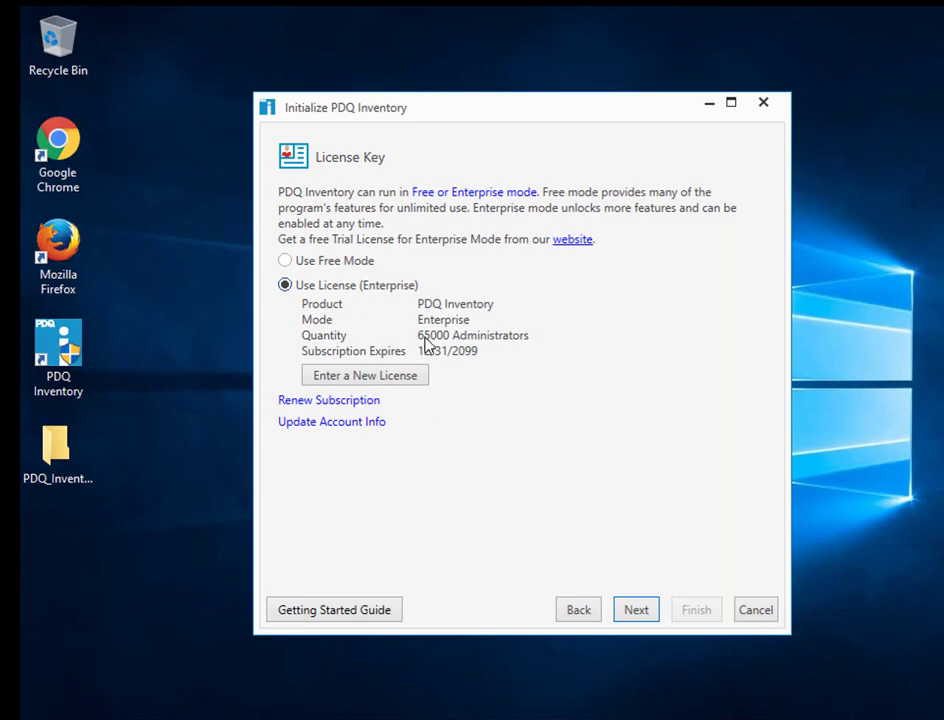
pyautogui.click(636, 610)
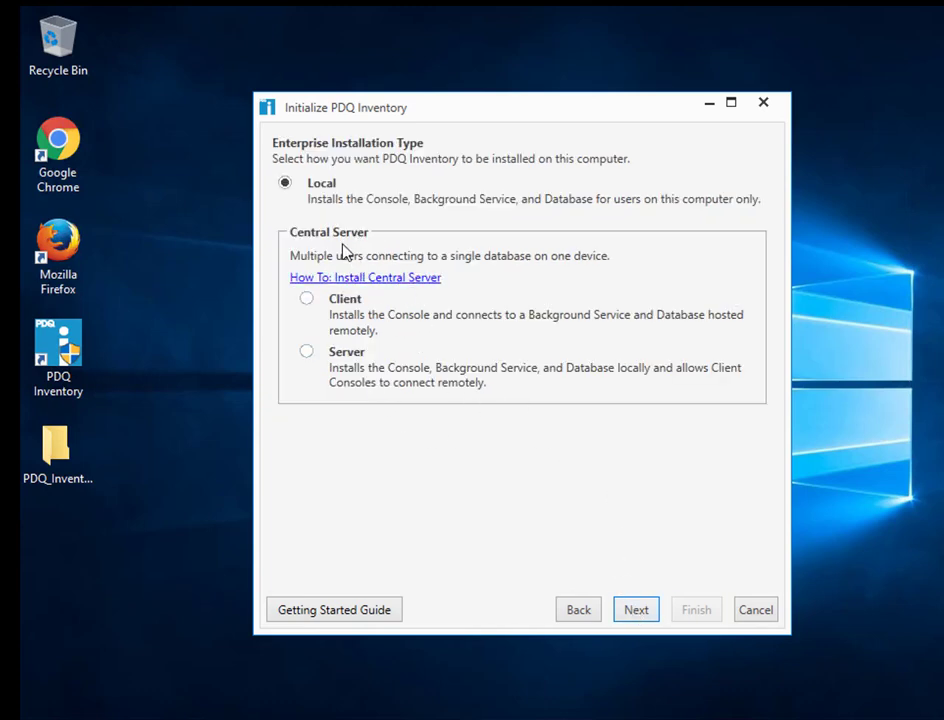
# - Keep the Local installation type, enter the administrator account password on the Credentials page, and finish the initialization wizard
pyautogui.click(637, 611)
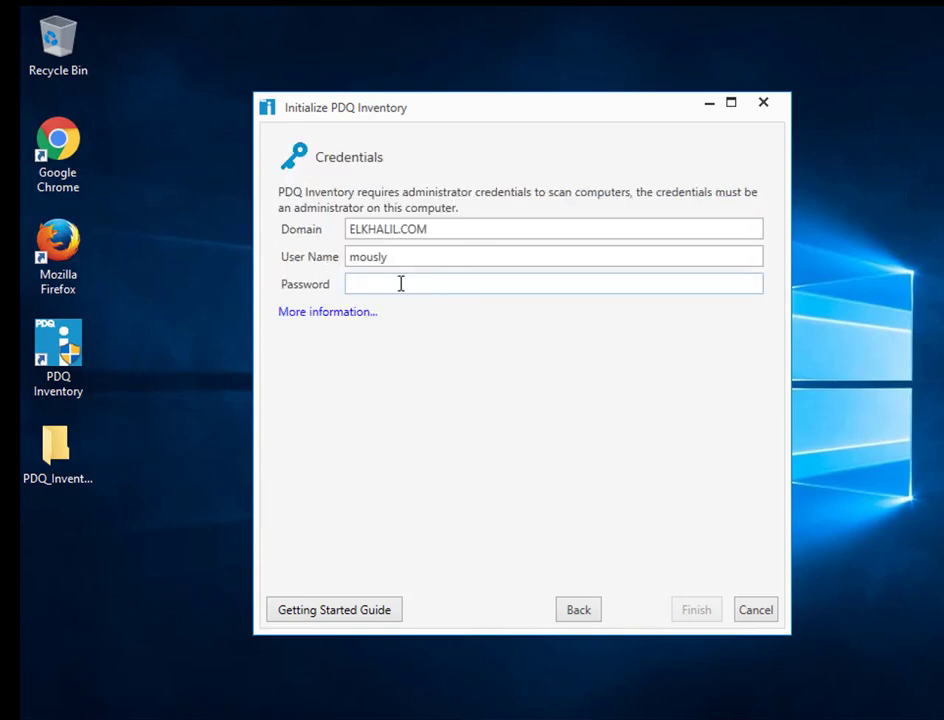
pyautogui.write('aaaa')
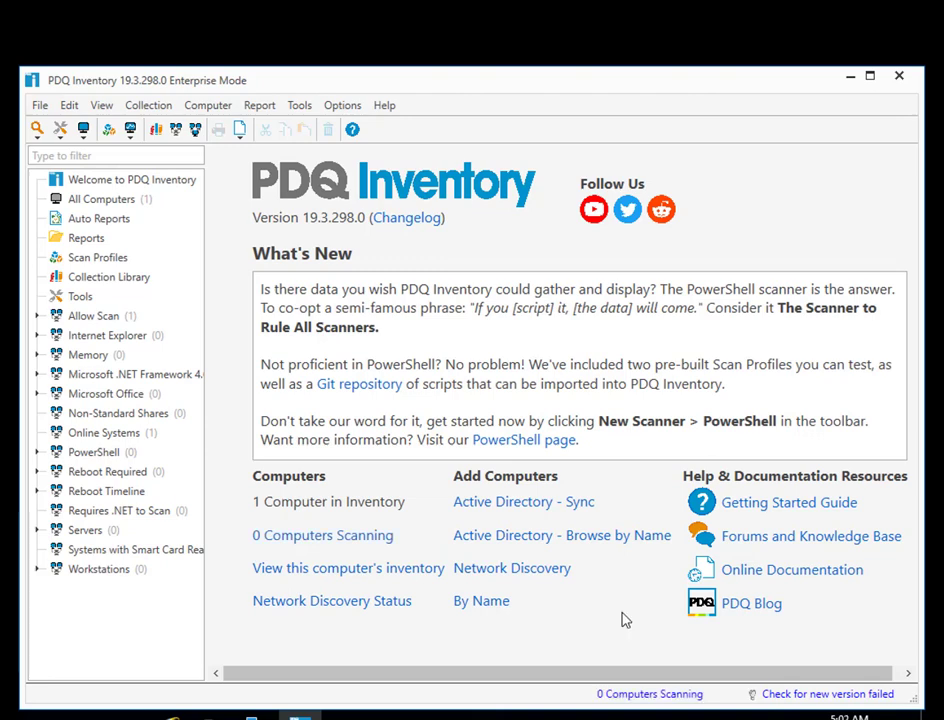
# - Show All Computers and start adding computers with Active Directory - Browse by Name
pyautogui.click(116, 204)
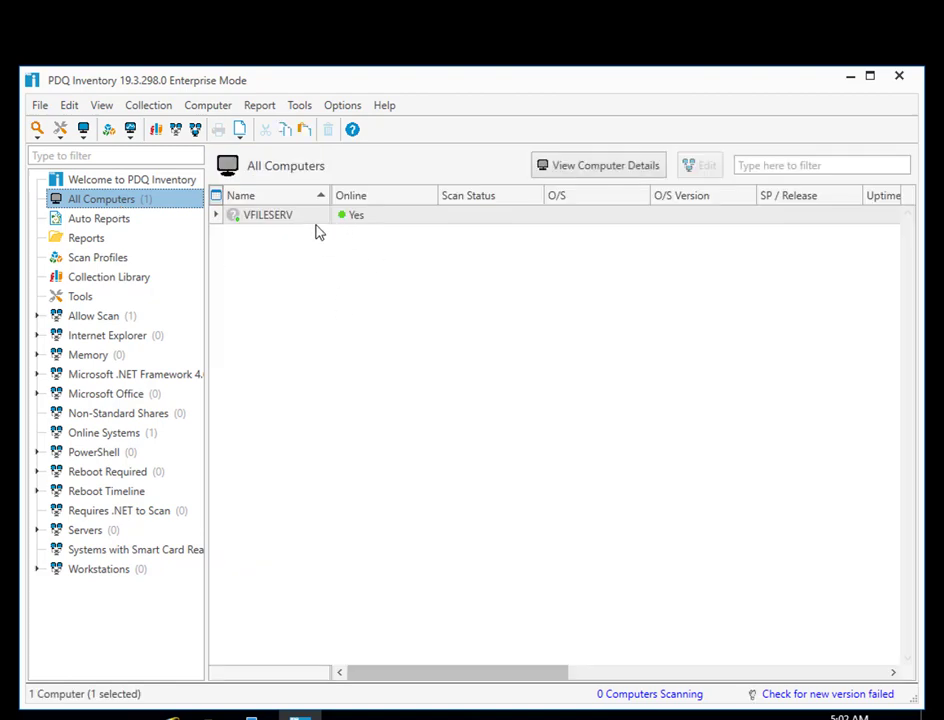
pyautogui.click(310, 216)
pyautogui.click(207, 105)
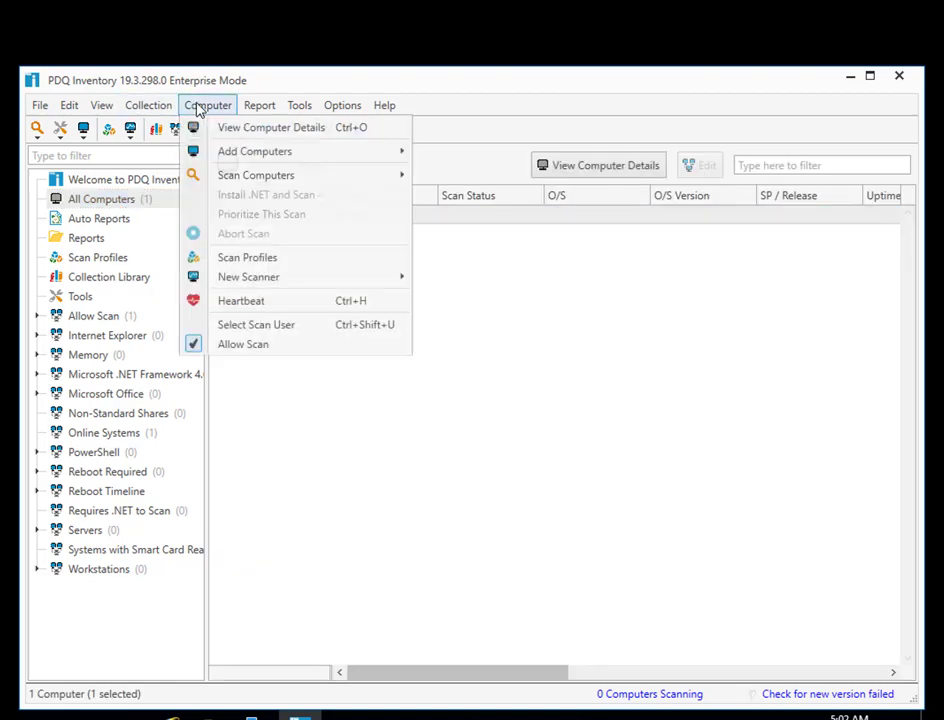
pyautogui.moveTo(280, 154)
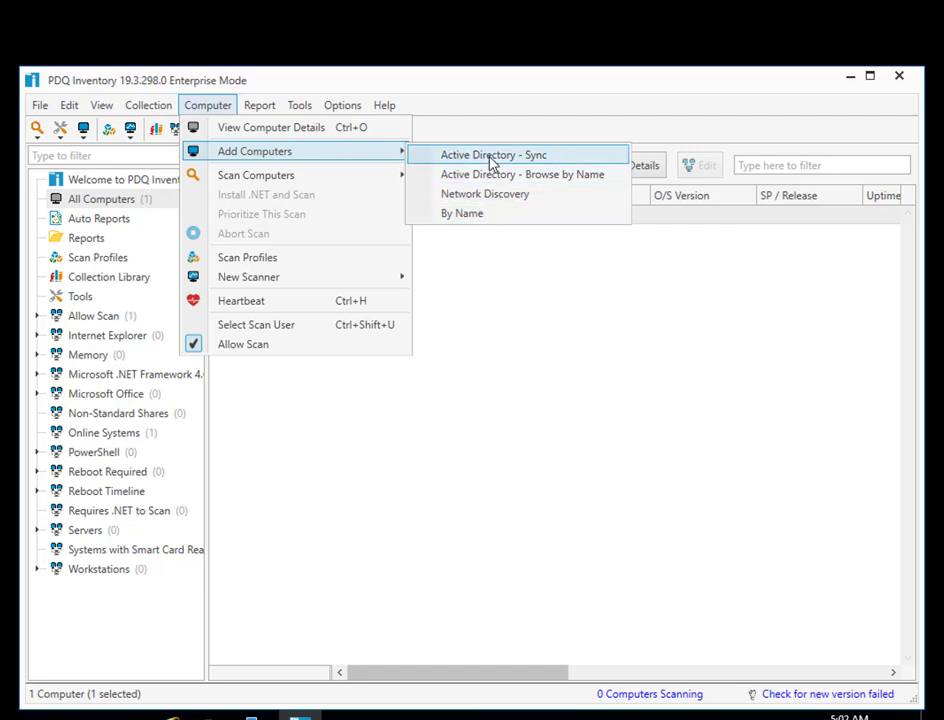
pyautogui.click(490, 174)
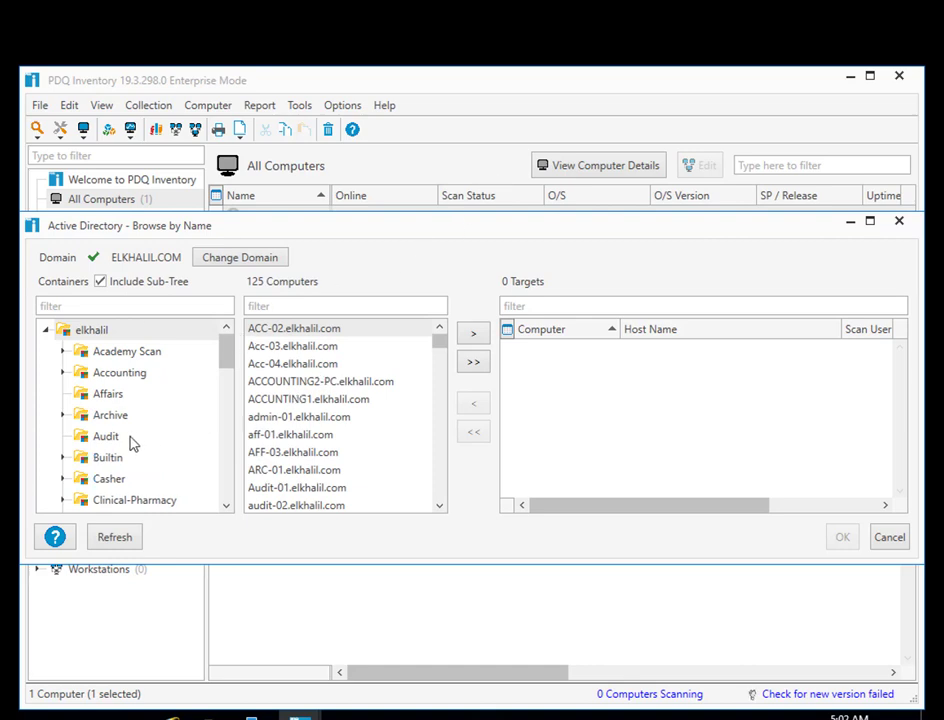
# - Choose Cli-01.elkhalil.com from the domain's Computers container as the target and add it to the inventory
pyautogui.scroll(-1, 133, 443)
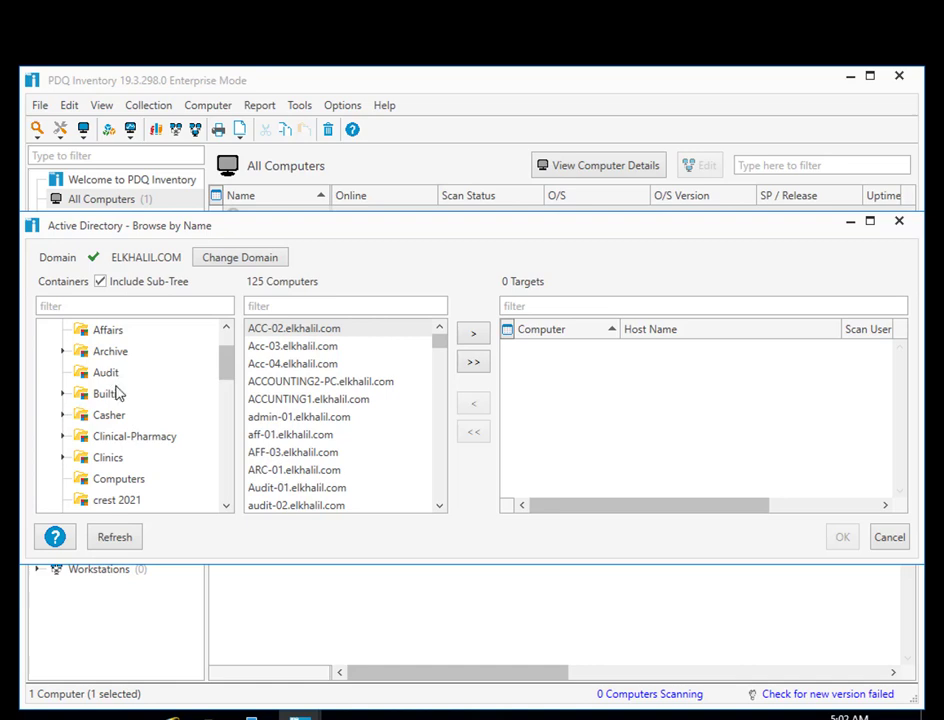
pyautogui.click(111, 482)
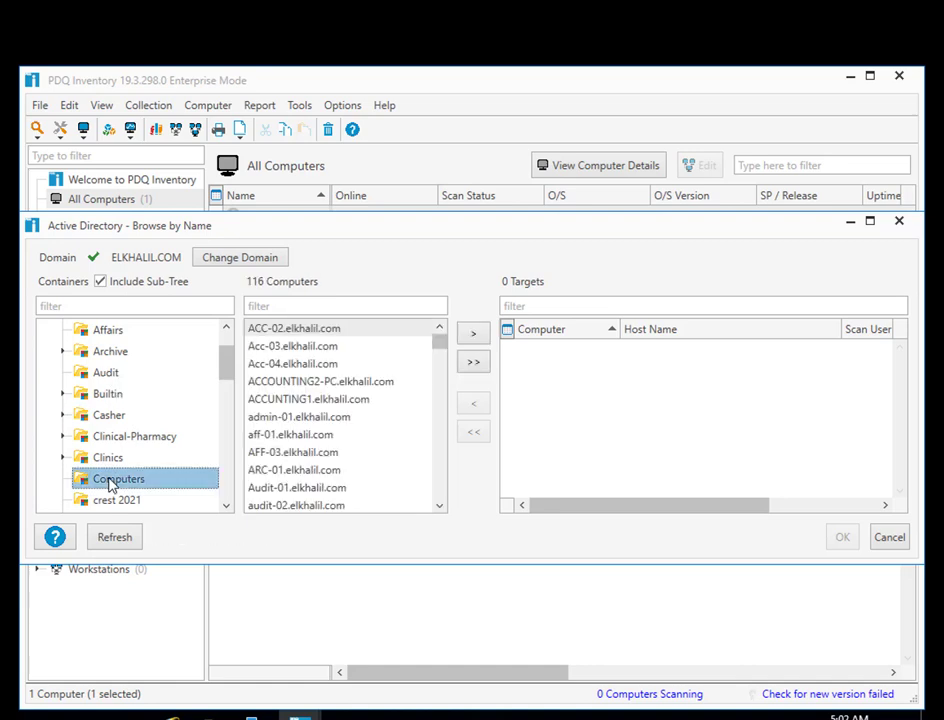
pyautogui.scroll(-2, 343, 428)
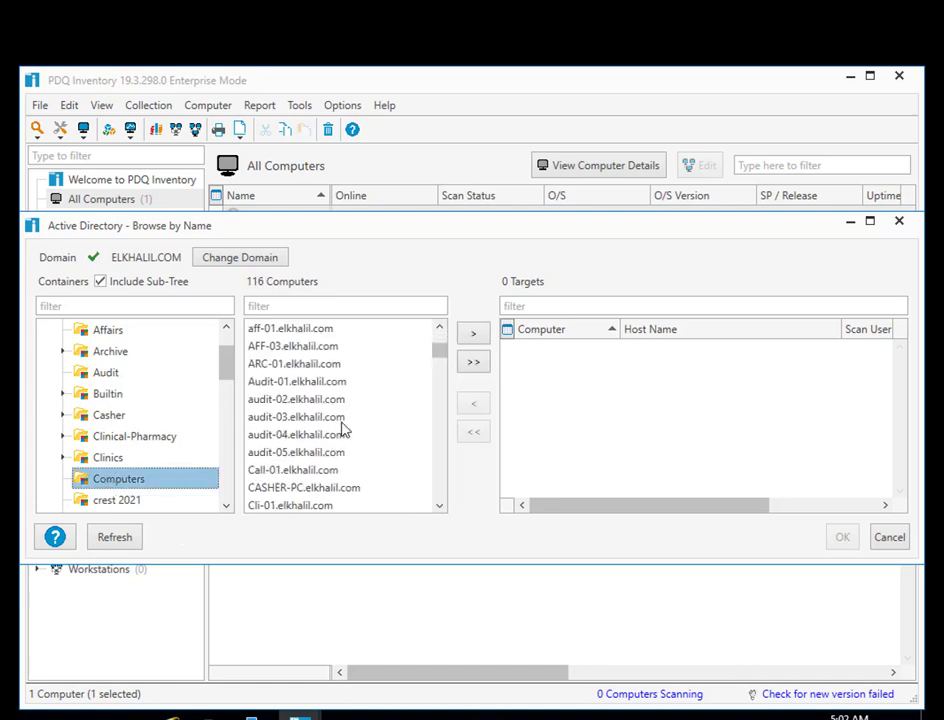
pyautogui.scroll(-2, 343, 428)
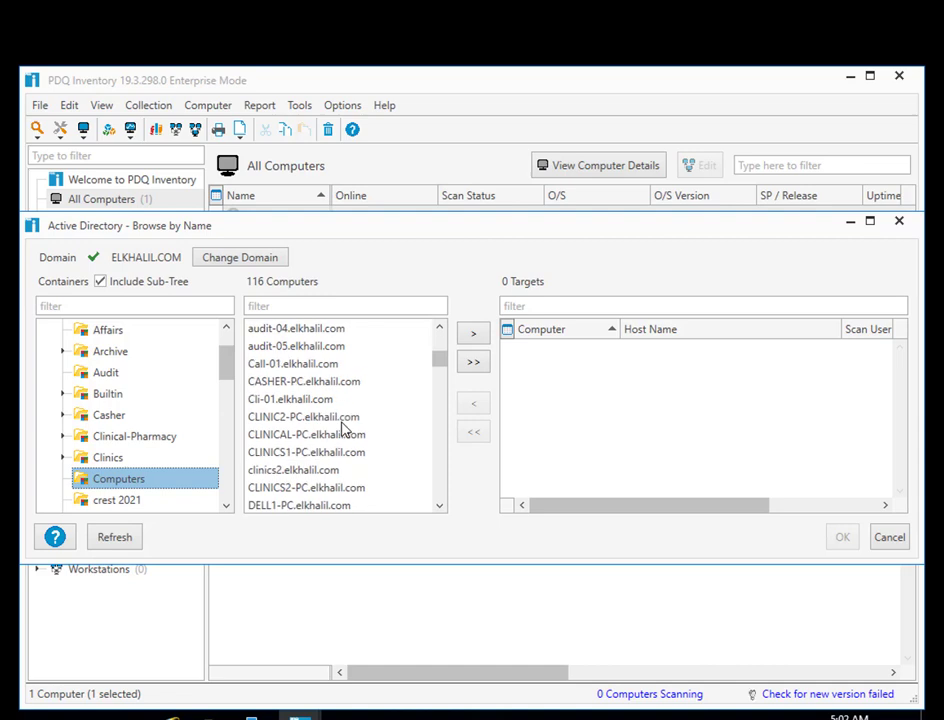
pyautogui.scroll(-1, 343, 428)
pyautogui.scroll(1, 342, 428)
pyautogui.click(307, 401)
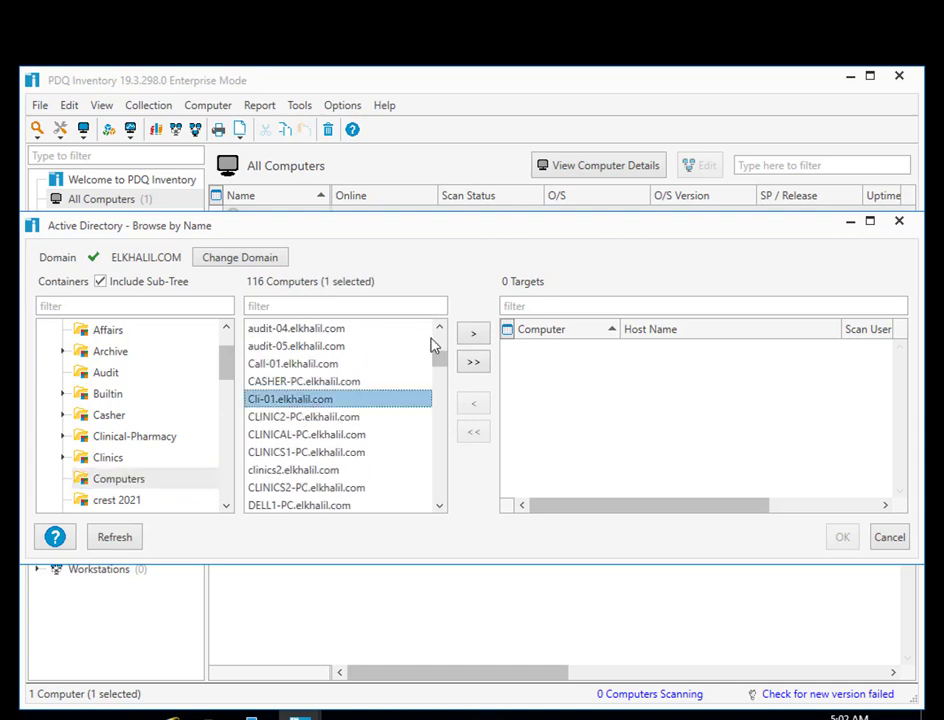
pyautogui.click(472, 334)
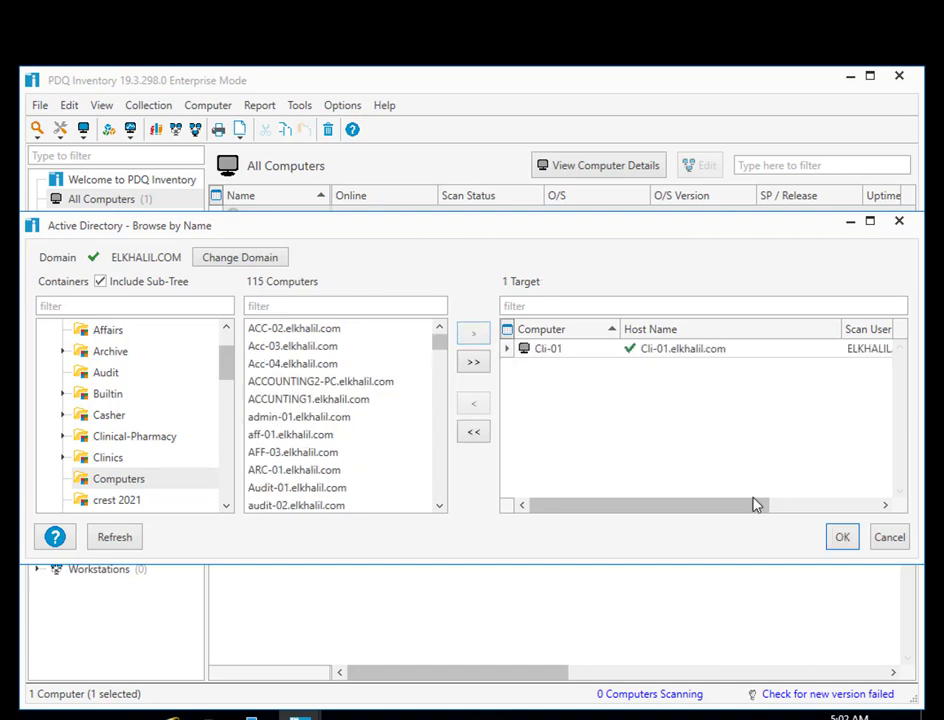
pyautogui.click(840, 537)
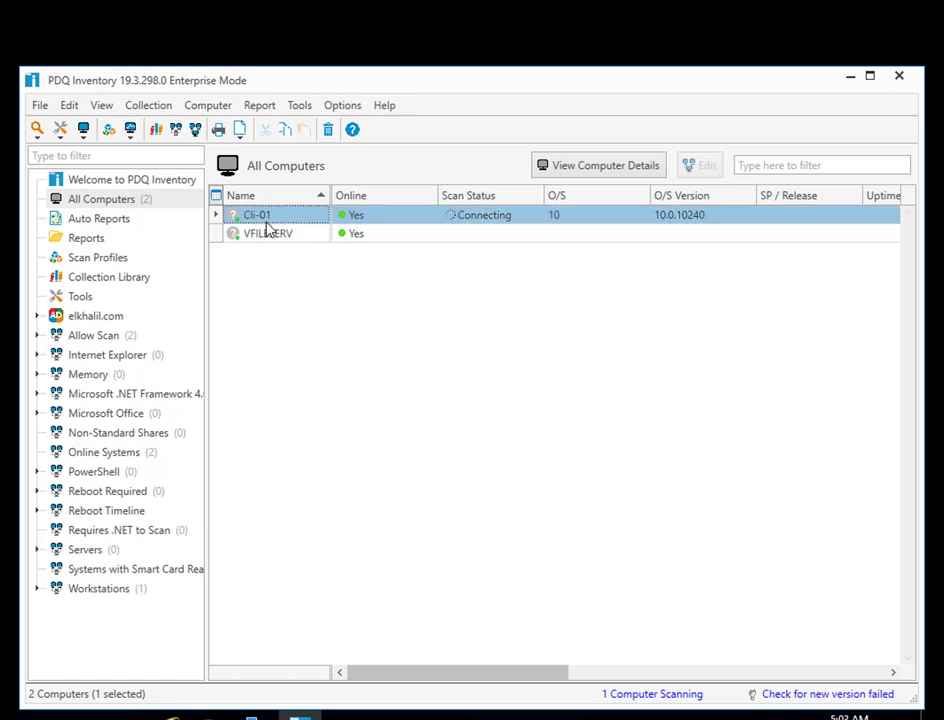
# - Open the Collection Library and start a new dynamic collection from there
pyautogui.click(115, 277)
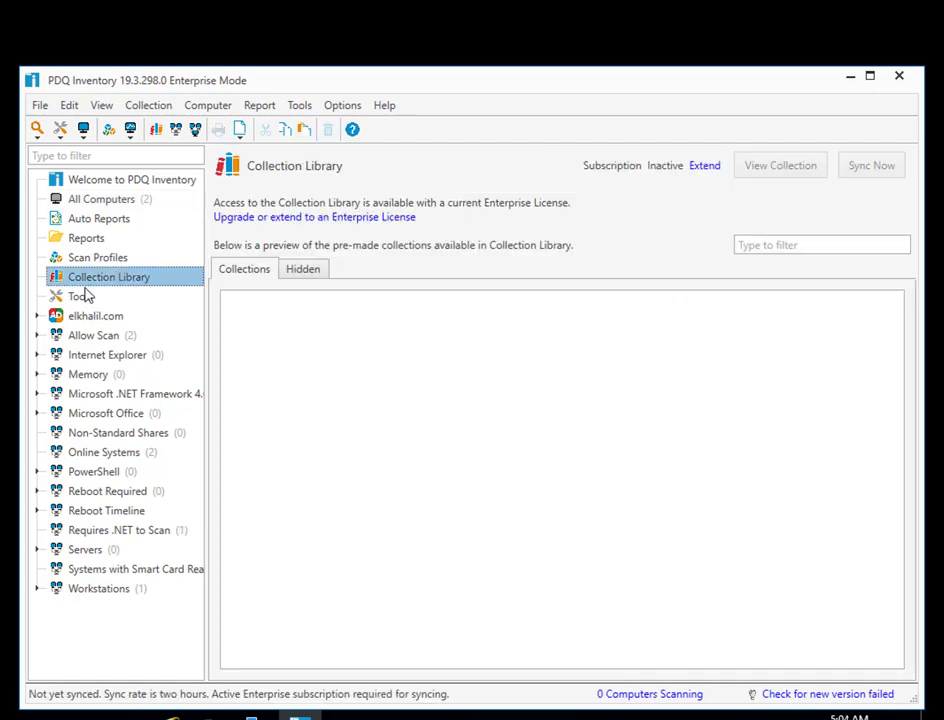
pyautogui.rightClick(110, 279)
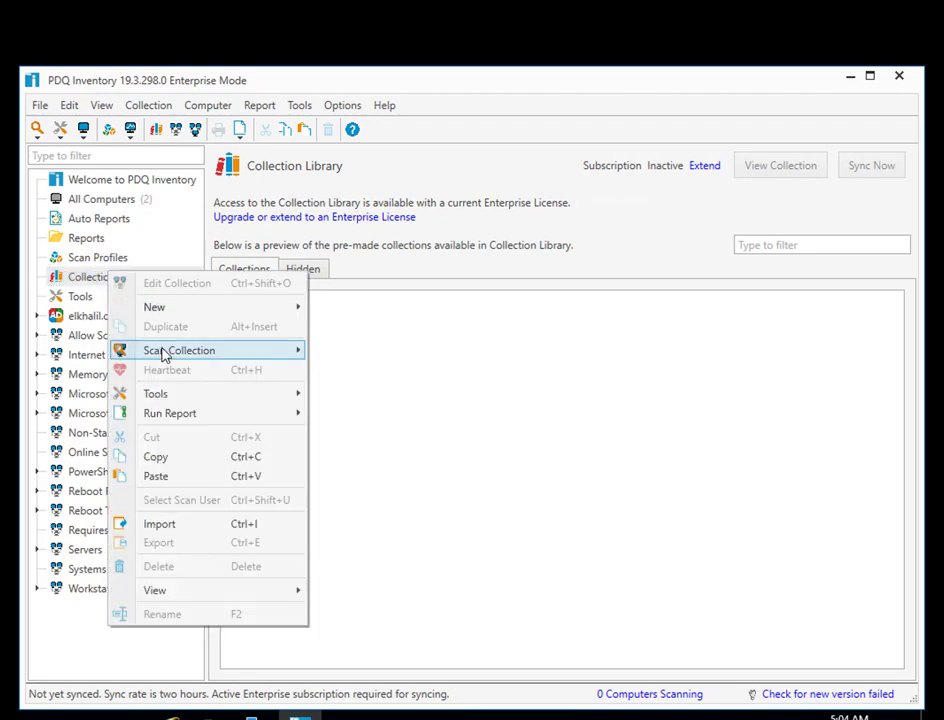
pyautogui.moveTo(166, 357)
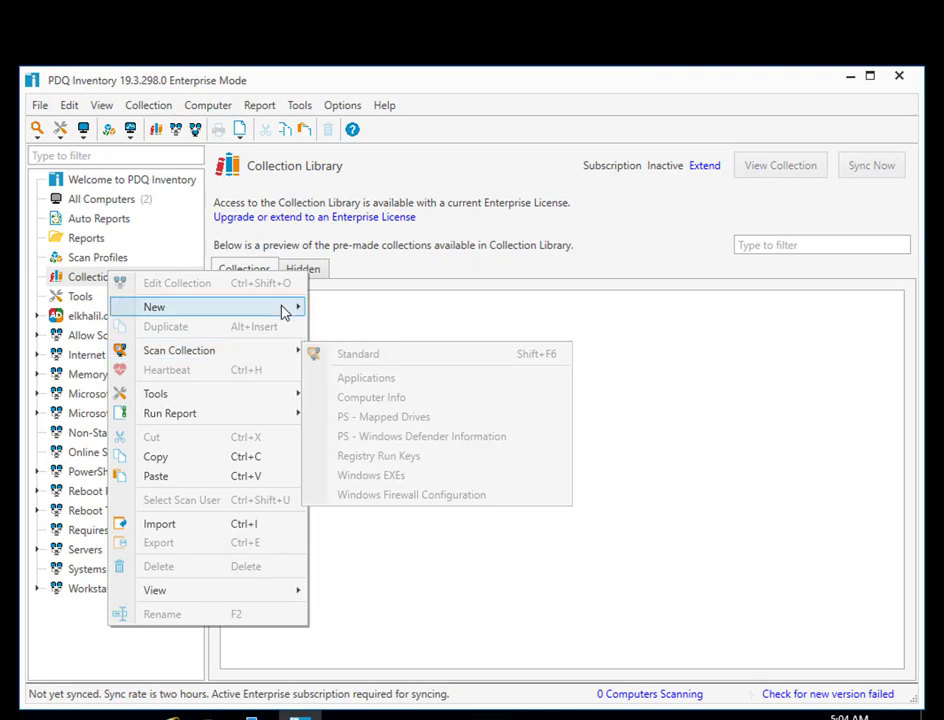
pyautogui.moveTo(284, 313)
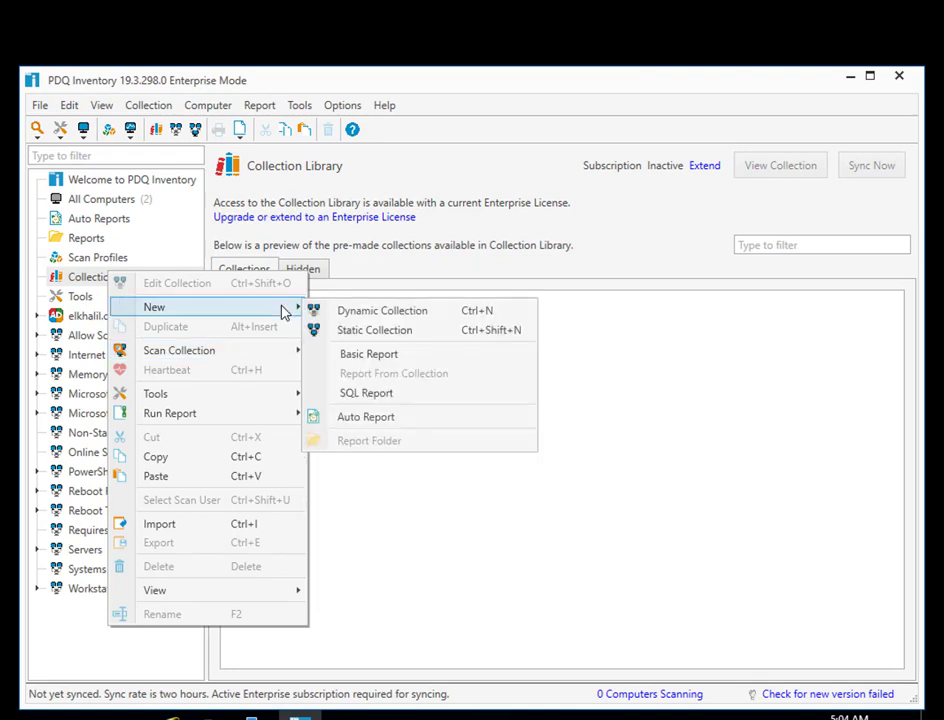
pyautogui.click(349, 316)
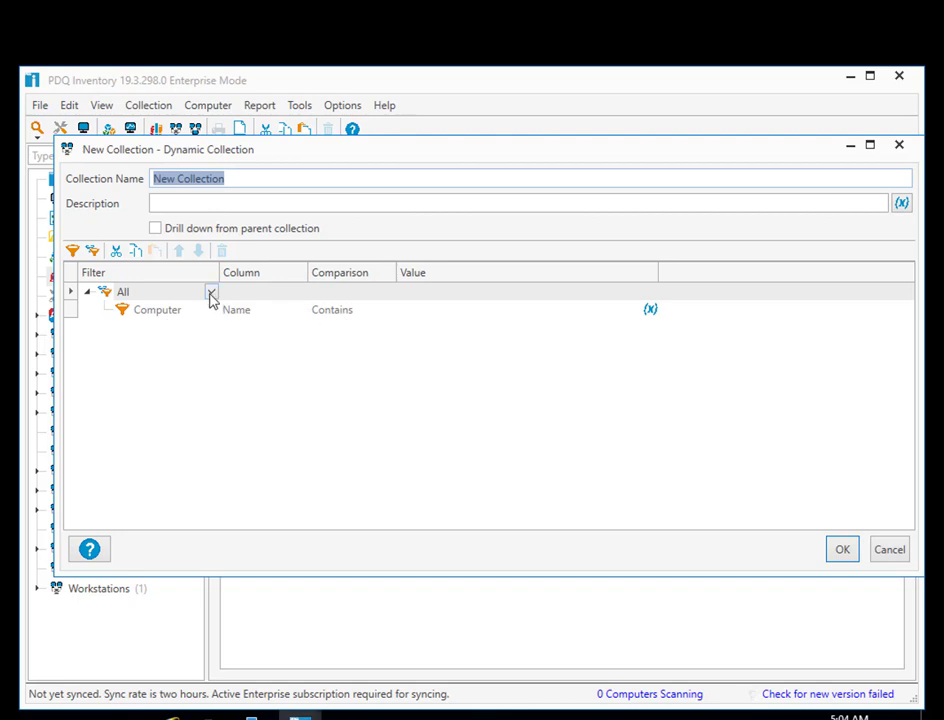
# - Define the collection's filter as Application, Name, Contains, with the value chrome
pyautogui.click(165, 310)
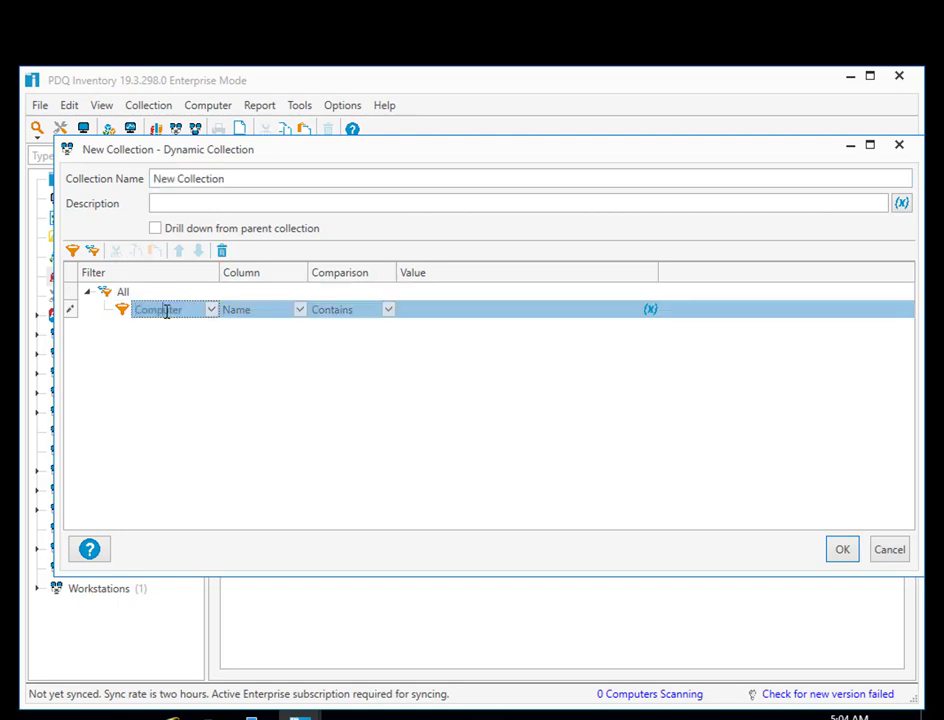
pyautogui.click(211, 312)
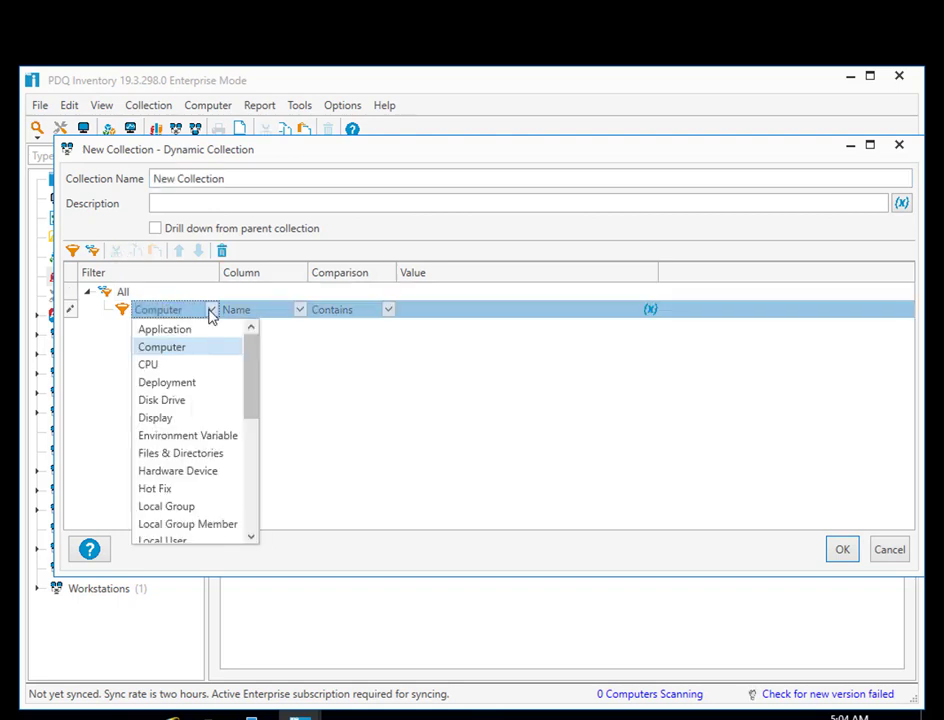
pyautogui.click(192, 333)
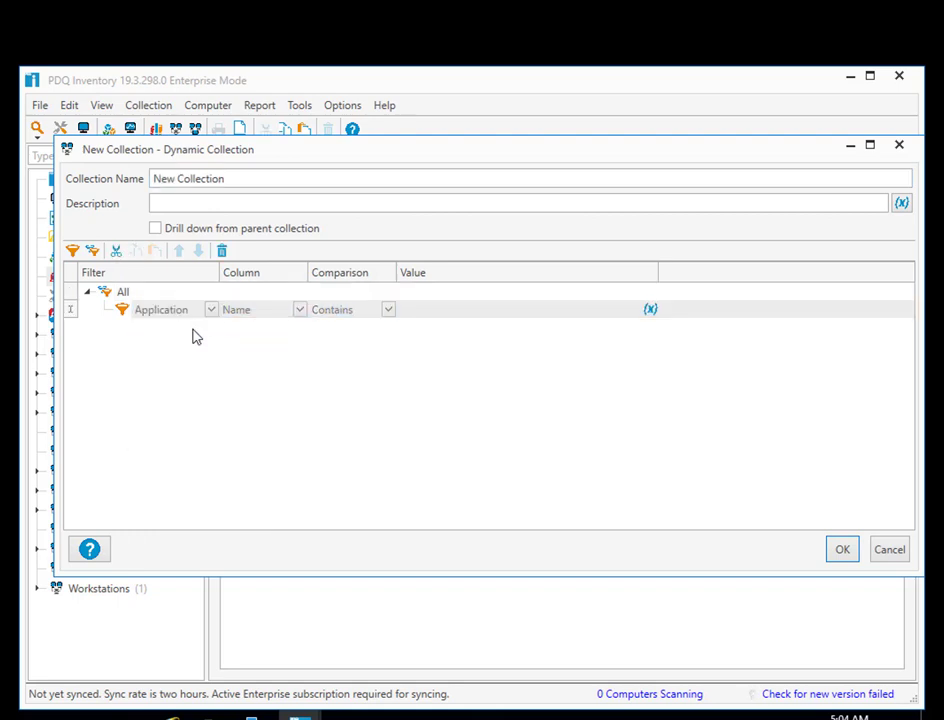
pyautogui.click(299, 311)
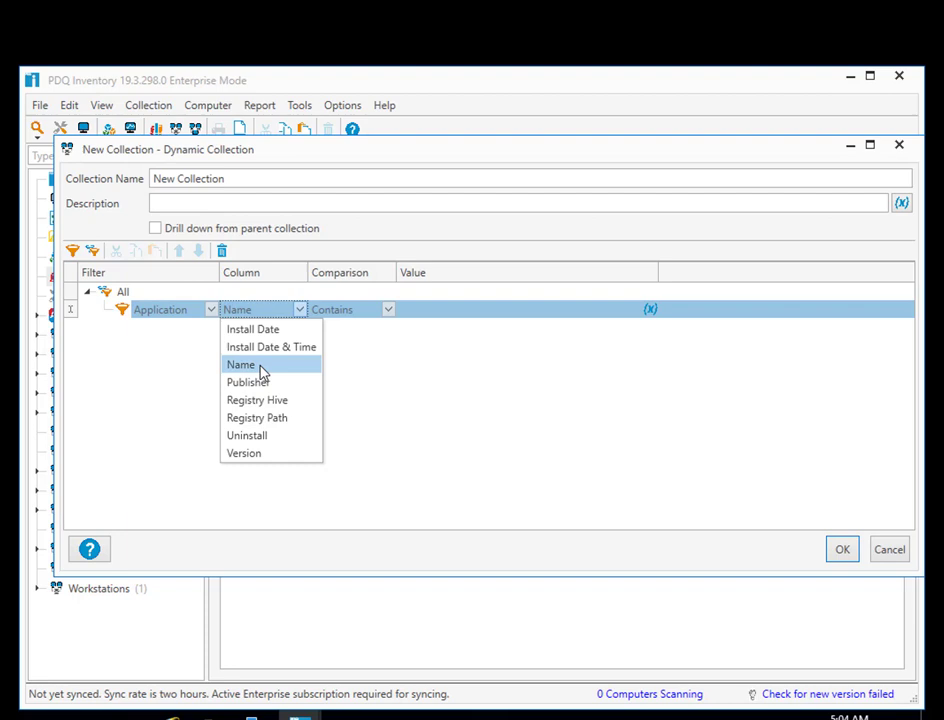
pyautogui.click(262, 366)
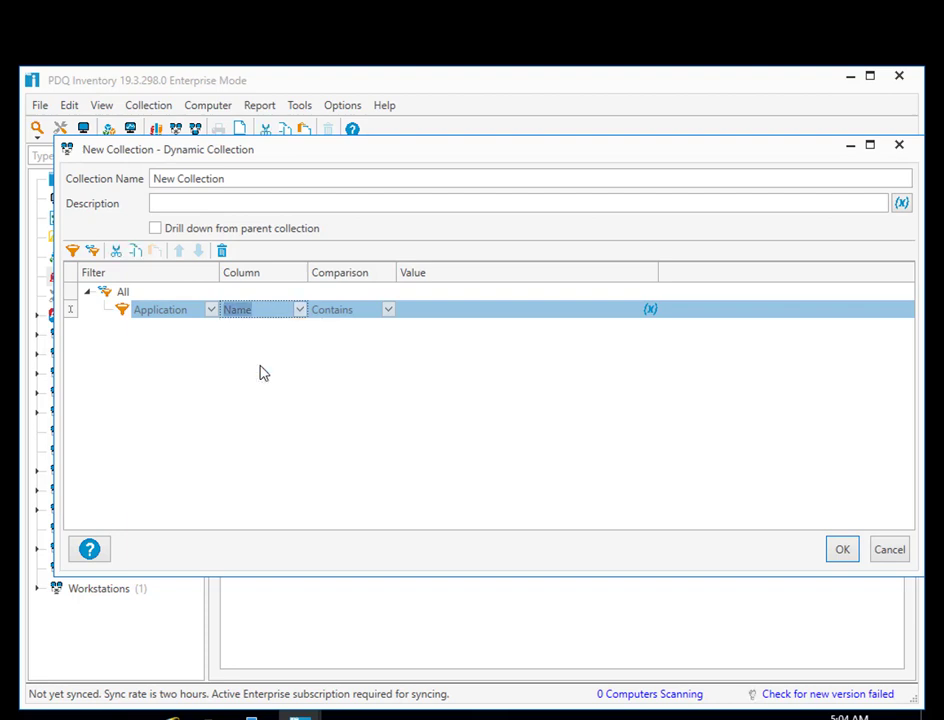
pyautogui.click(389, 311)
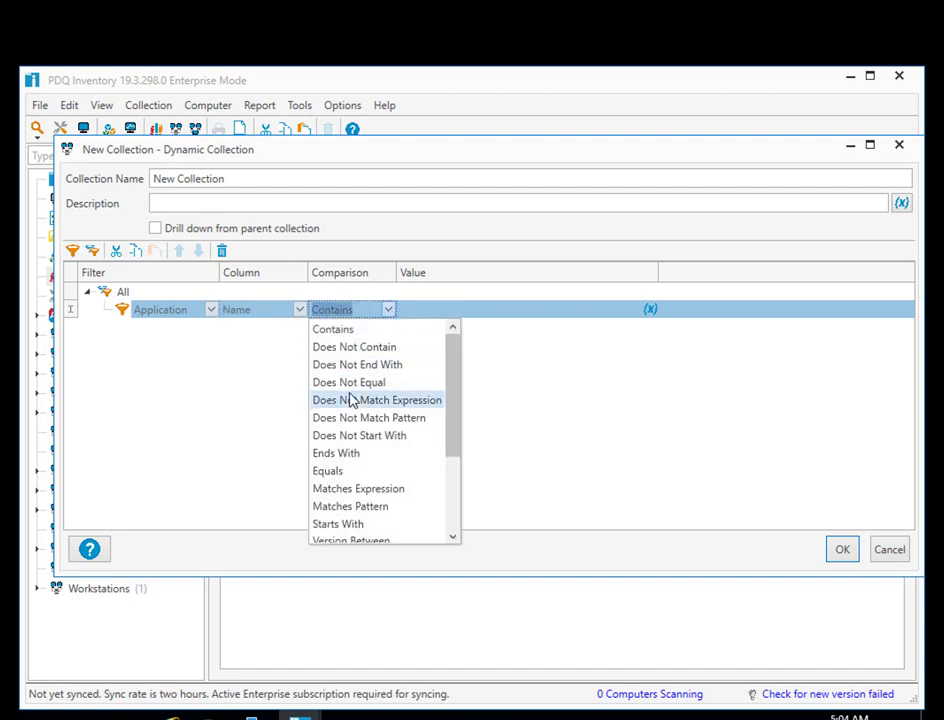
pyautogui.click(340, 330)
pyautogui.click(428, 310)
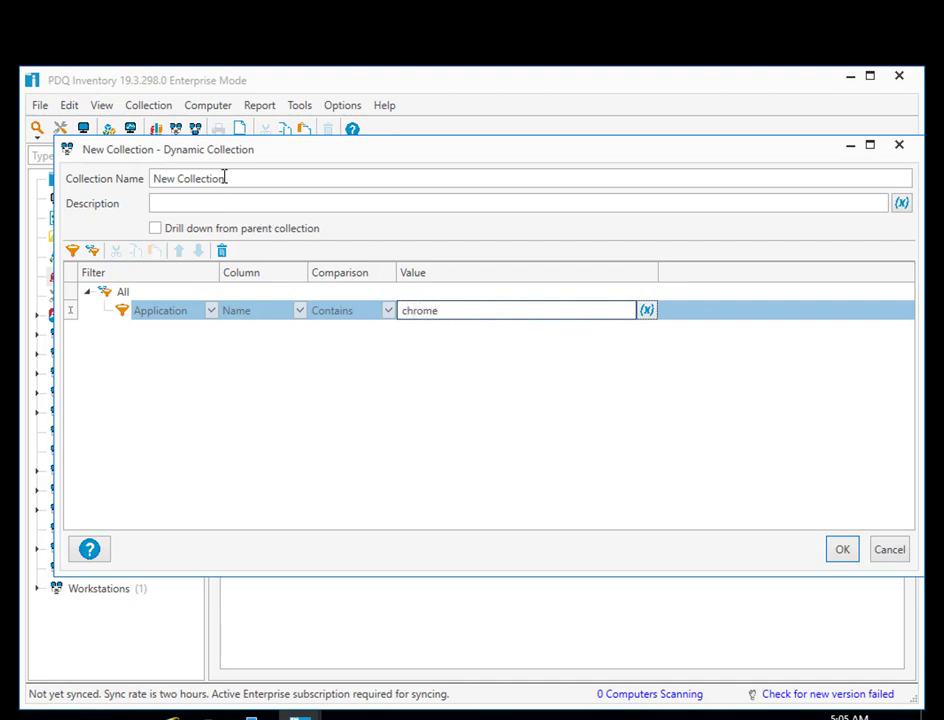
# - Name the dynamic collection chrome and save it
pyautogui.moveTo(226, 178); pyautogui.dragTo(152, 178)
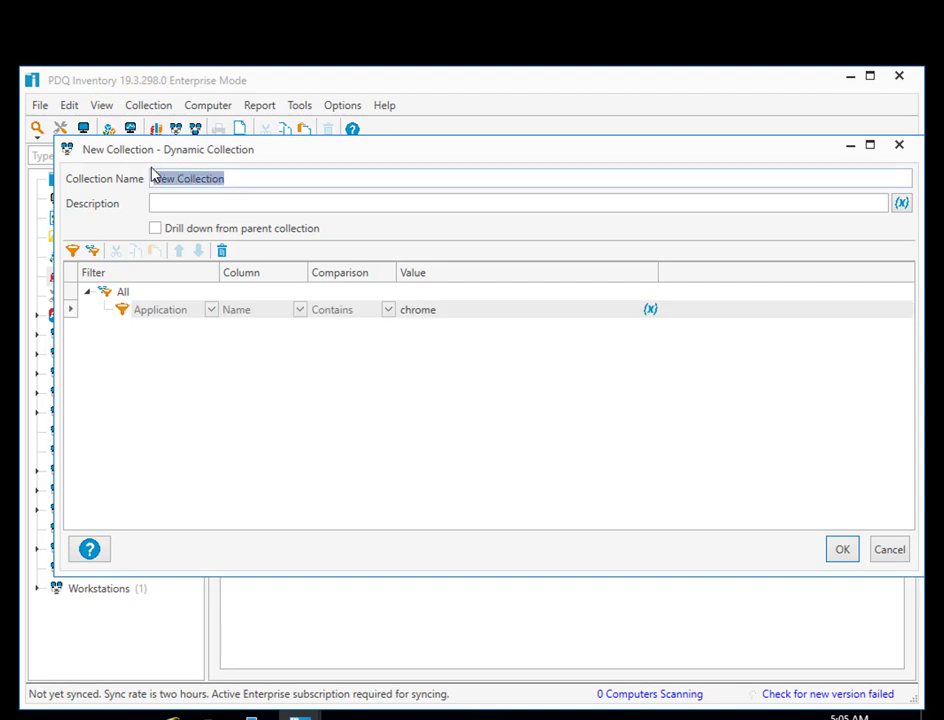
pyautogui.write('ch')
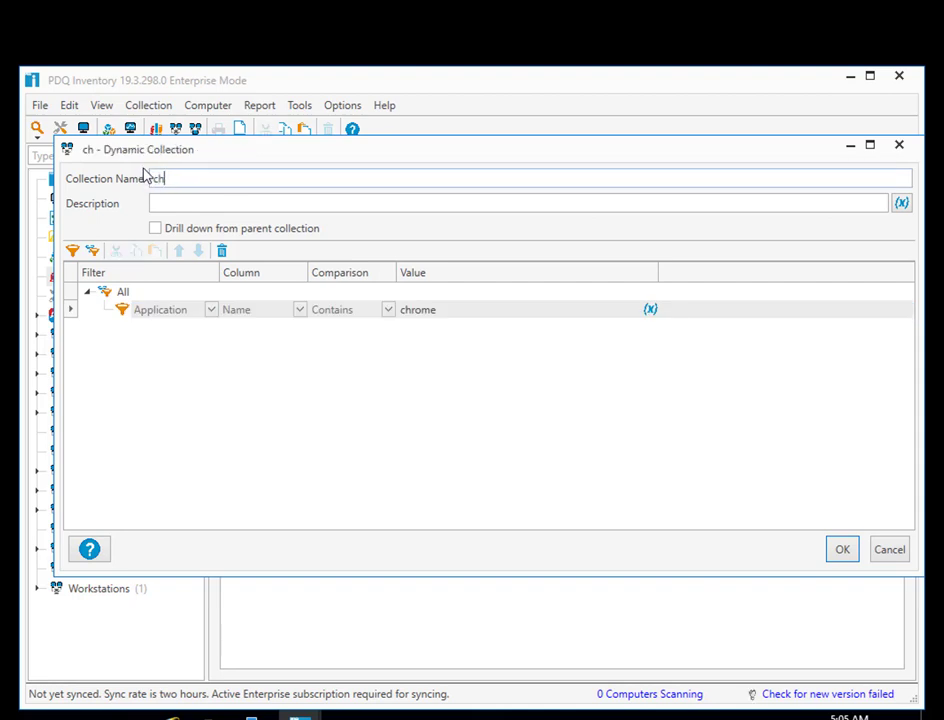
pyautogui.write('rome')
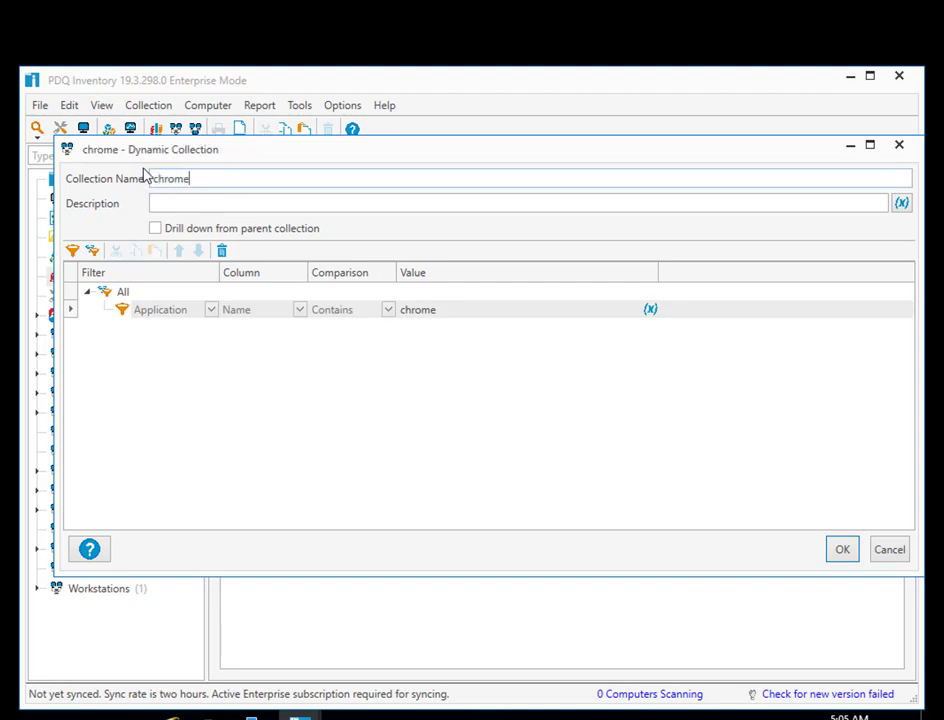
pyautogui.click(843, 549)
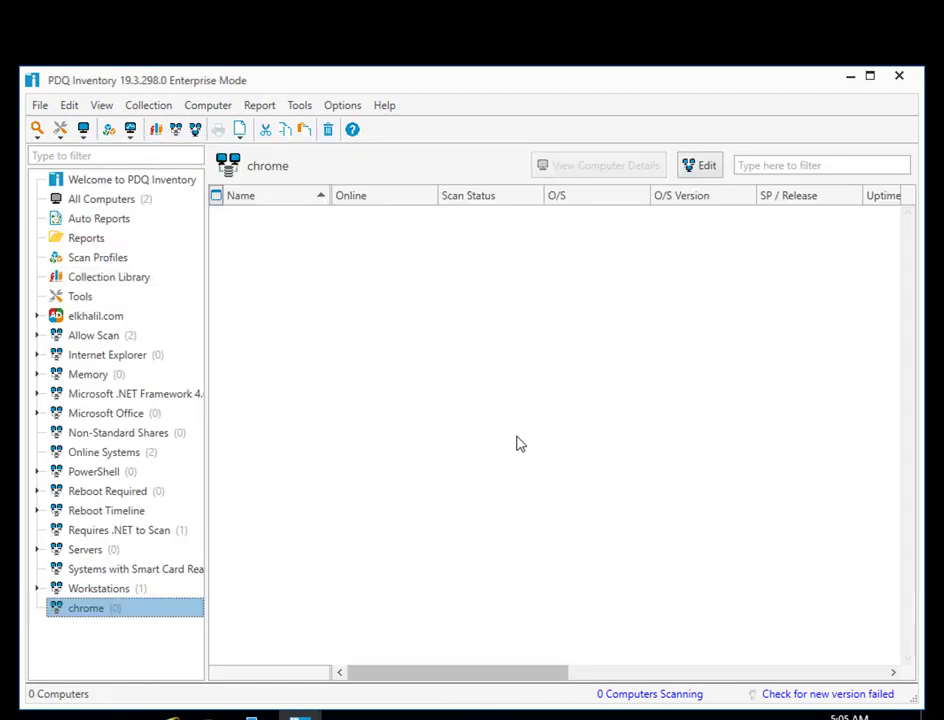
pyautogui.rightClick(73, 613)
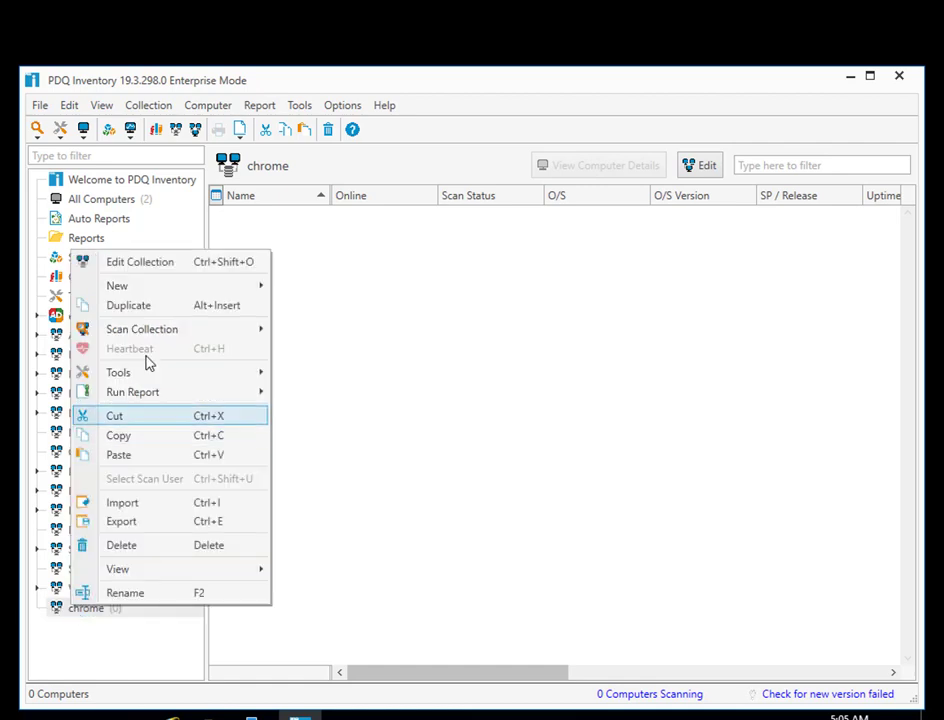
pyautogui.moveTo(171, 331)
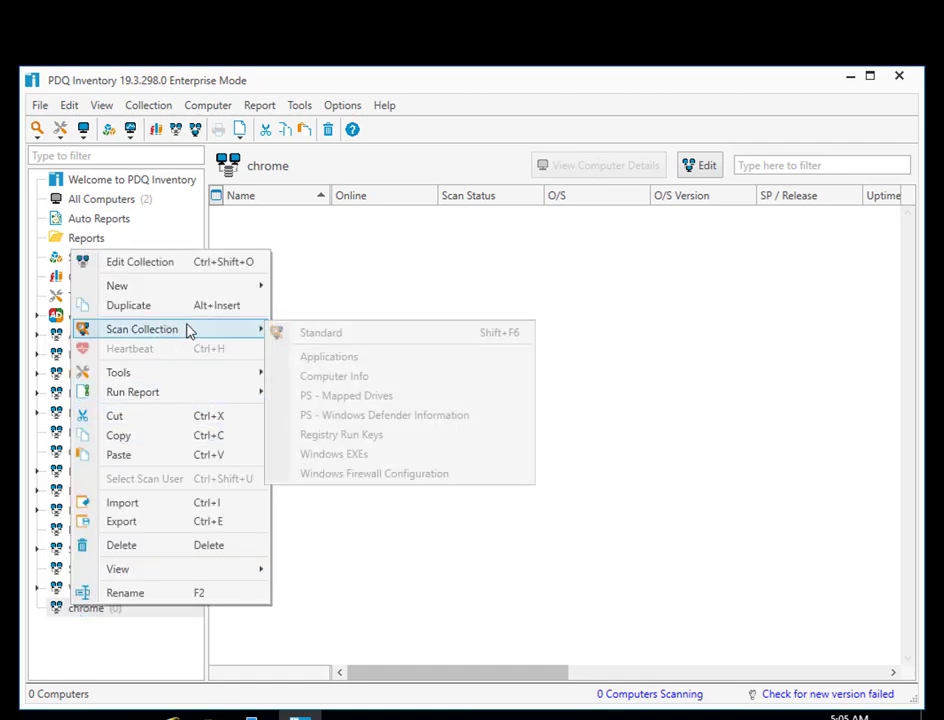
pyautogui.click(57, 617)
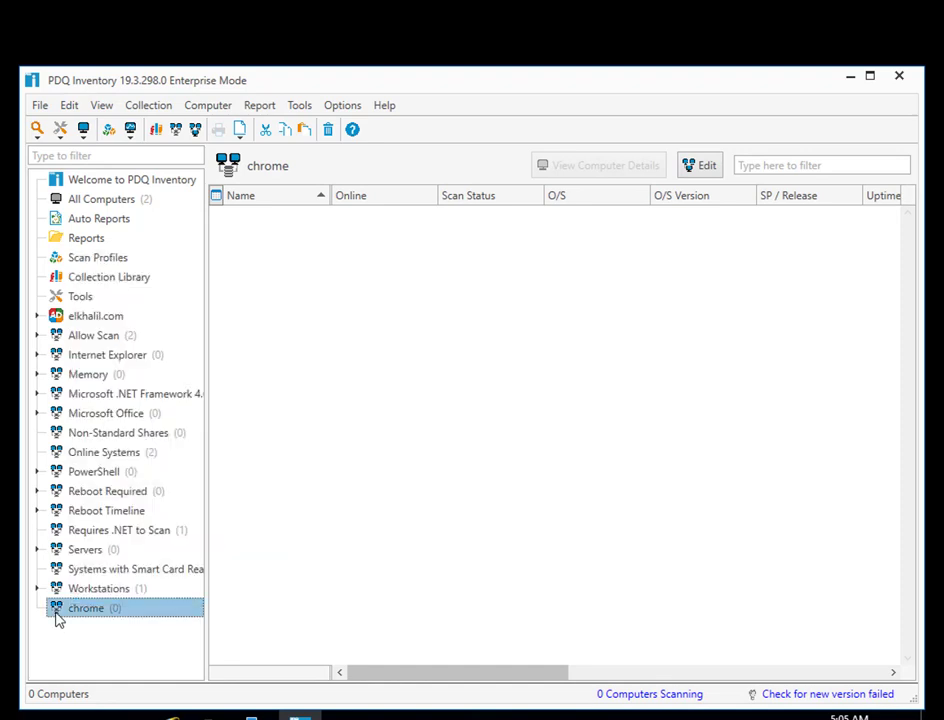
# - Scan the All Computers collection with the Applications scan profile
pyautogui.click(106, 199)
pyautogui.rightClick(257, 221)
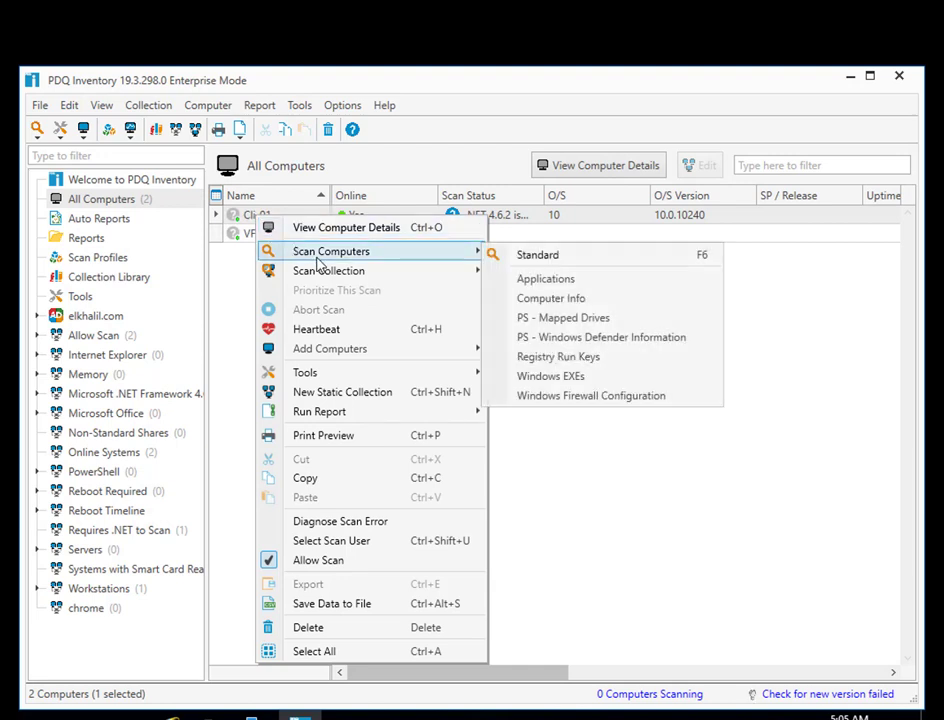
pyautogui.moveTo(327, 271)
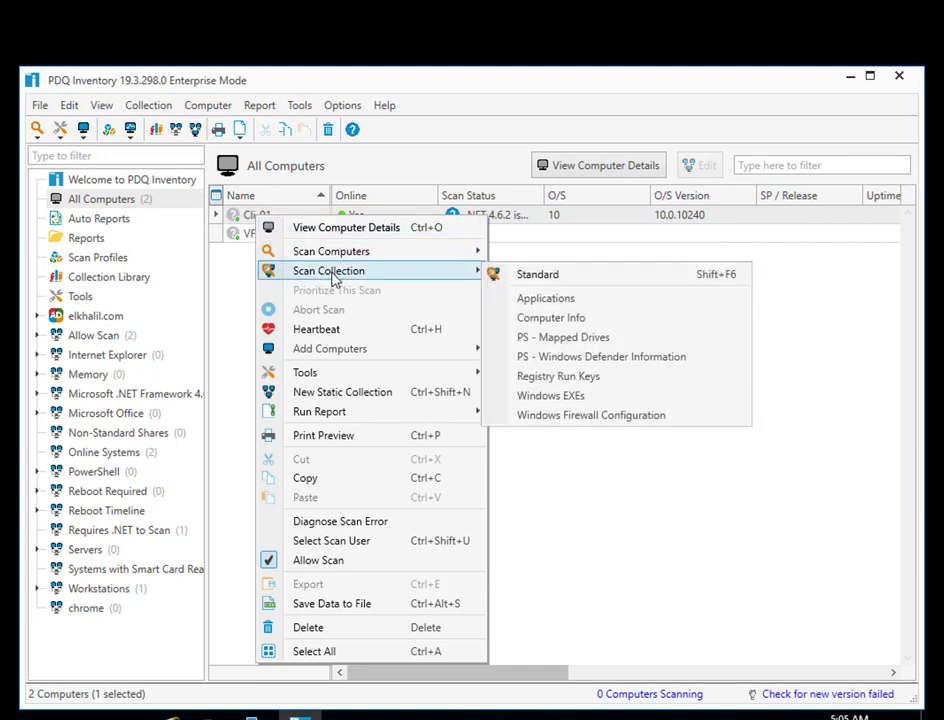
pyautogui.click(539, 300)
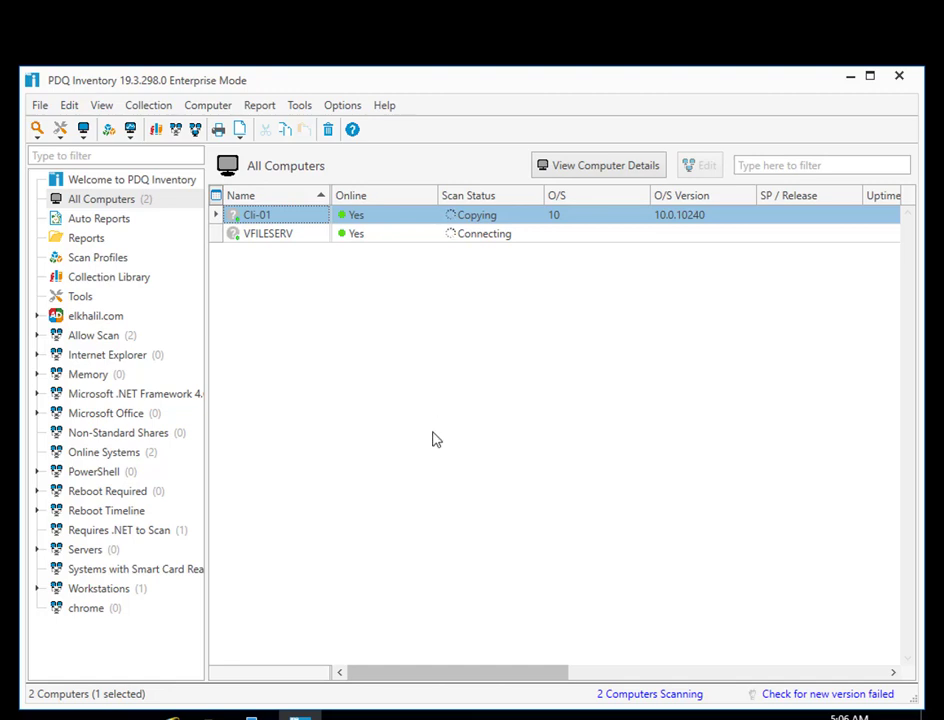
# - Open the computer details of Cli-01 from All Computers and review its general, operating system and scanning information
pyautogui.moveTo(427, 678); pyautogui.dragTo(236, 706)
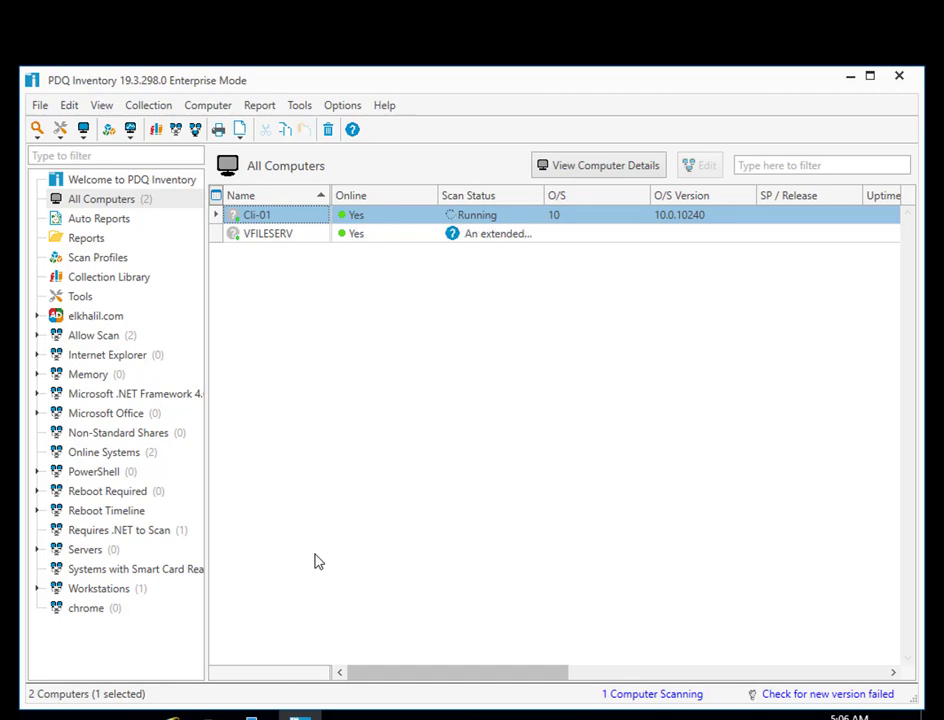
pyautogui.click(127, 592)
pyautogui.click(90, 200)
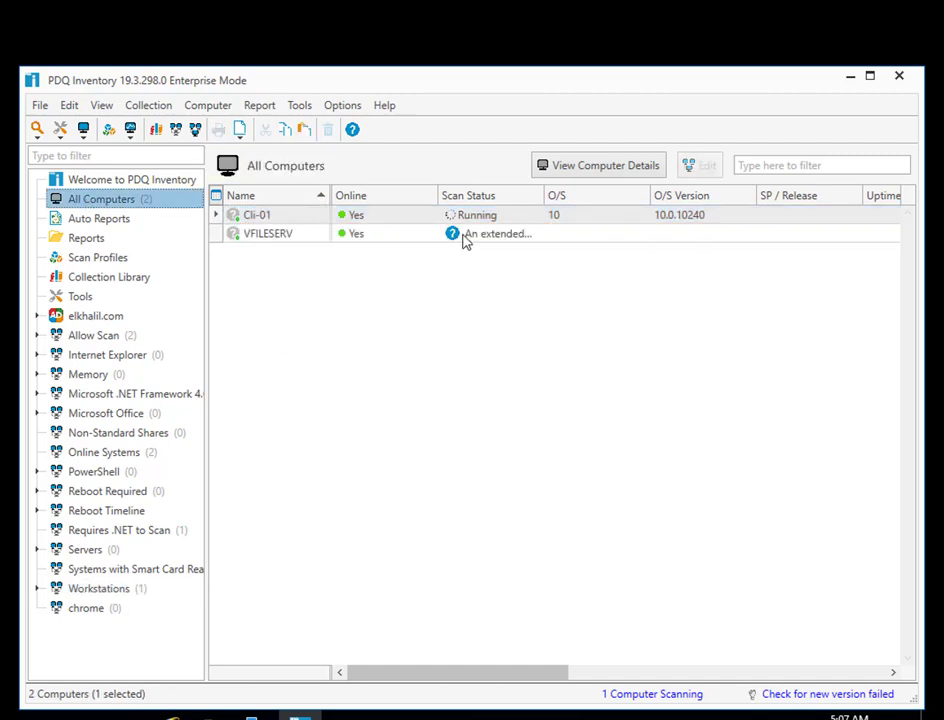
pyautogui.click(592, 170)
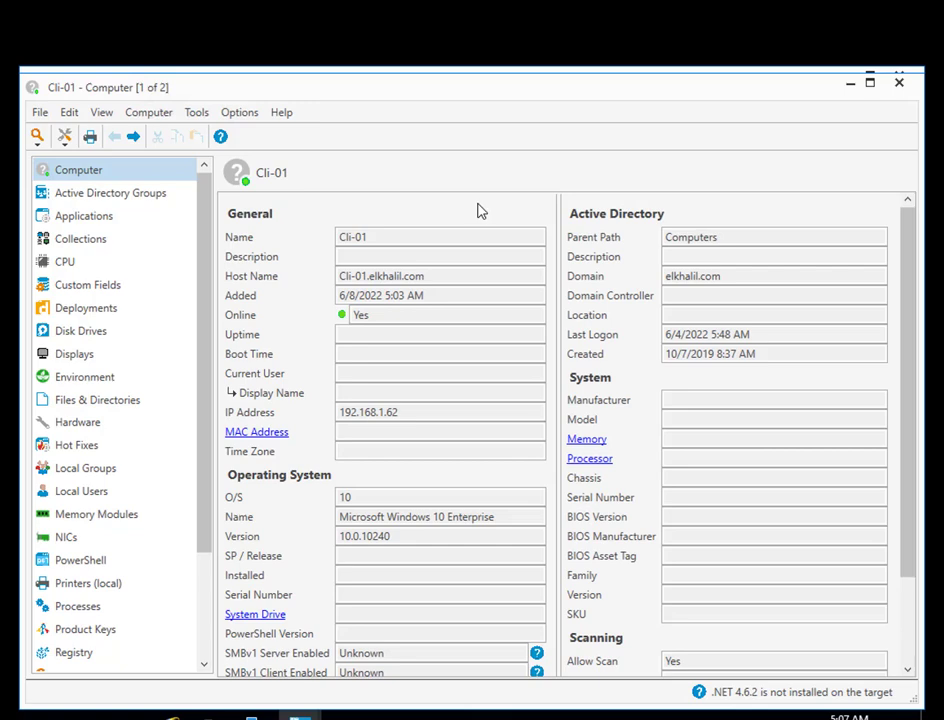
pyautogui.scroll(-1, 722, 353)
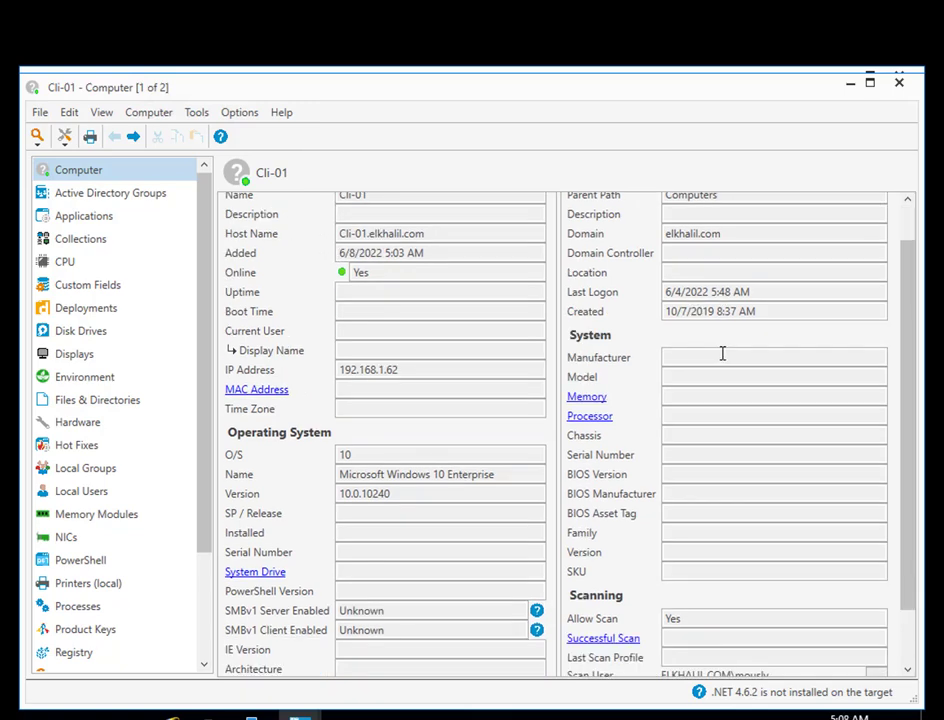
pyautogui.scroll(-1, 722, 353)
pyautogui.scroll(-1, 722, 353)
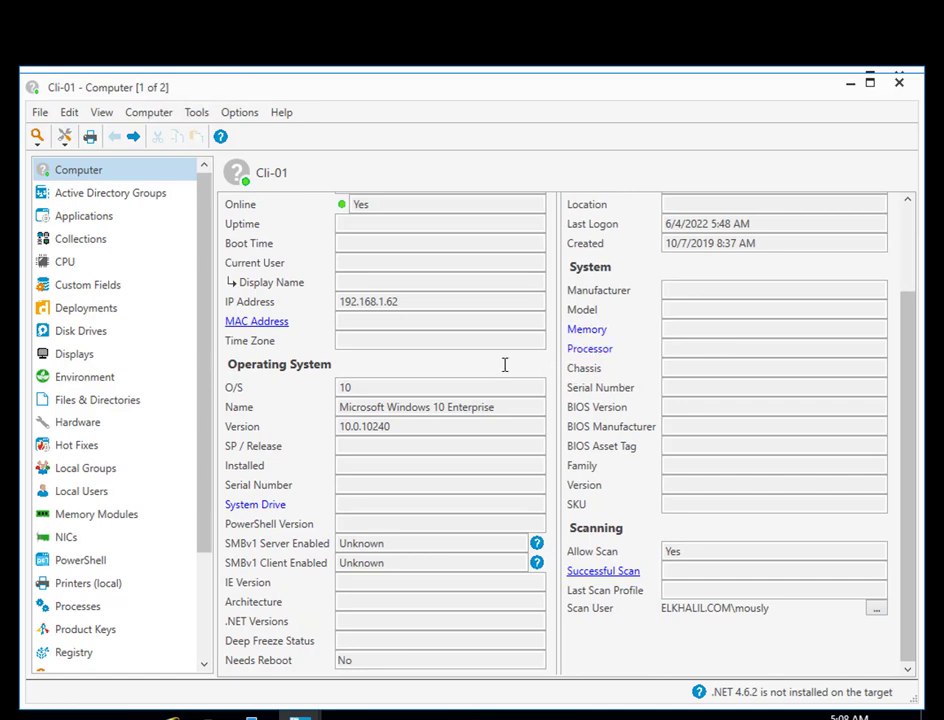
pyautogui.scroll(3, 504, 368)
# - Examine the NICs, Active Directory groups, collections and applications recorded for Cli-01, and close its details
pyautogui.click(276, 441)
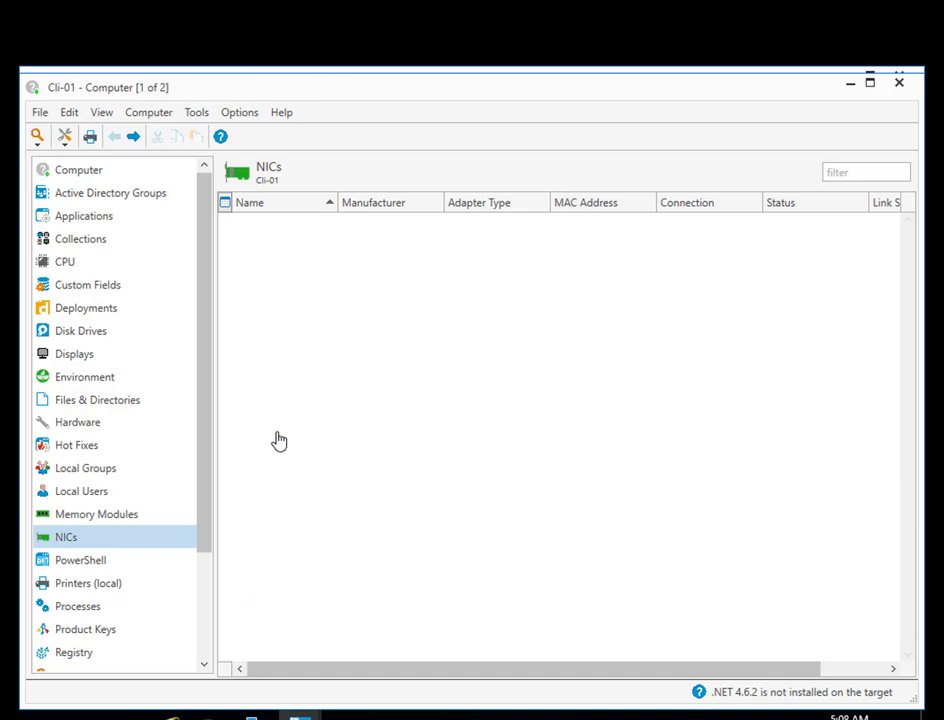
pyautogui.click(118, 196)
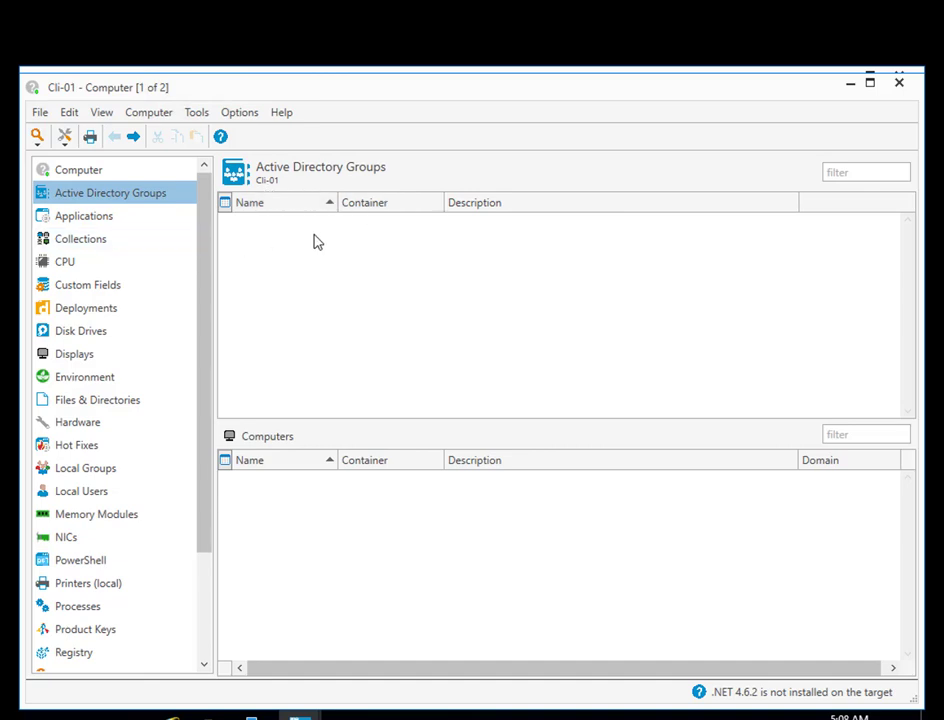
pyautogui.click(95, 178)
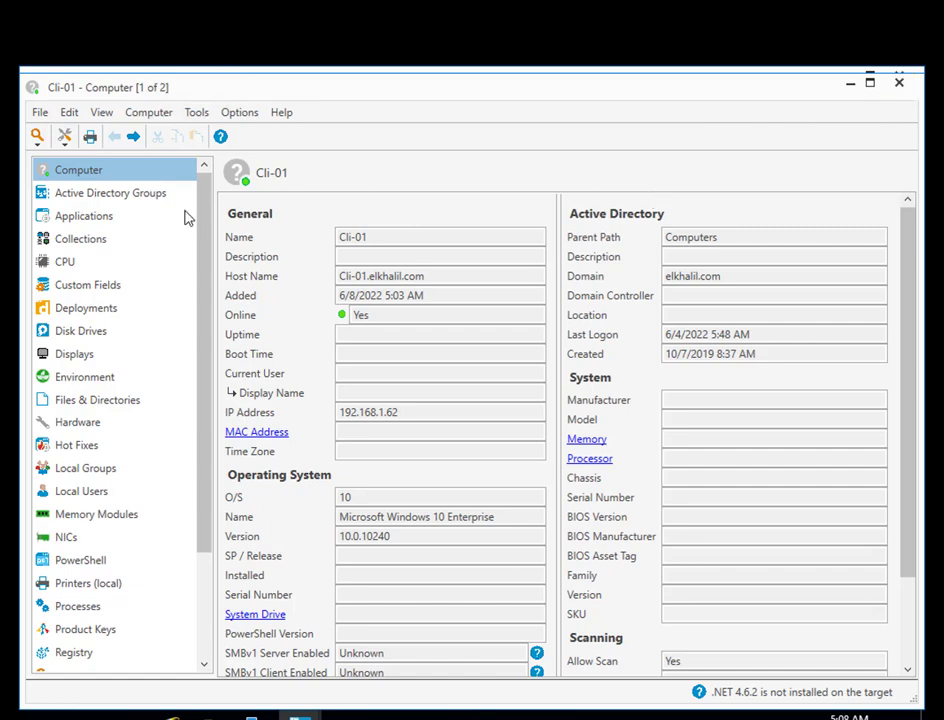
pyautogui.click(80, 240)
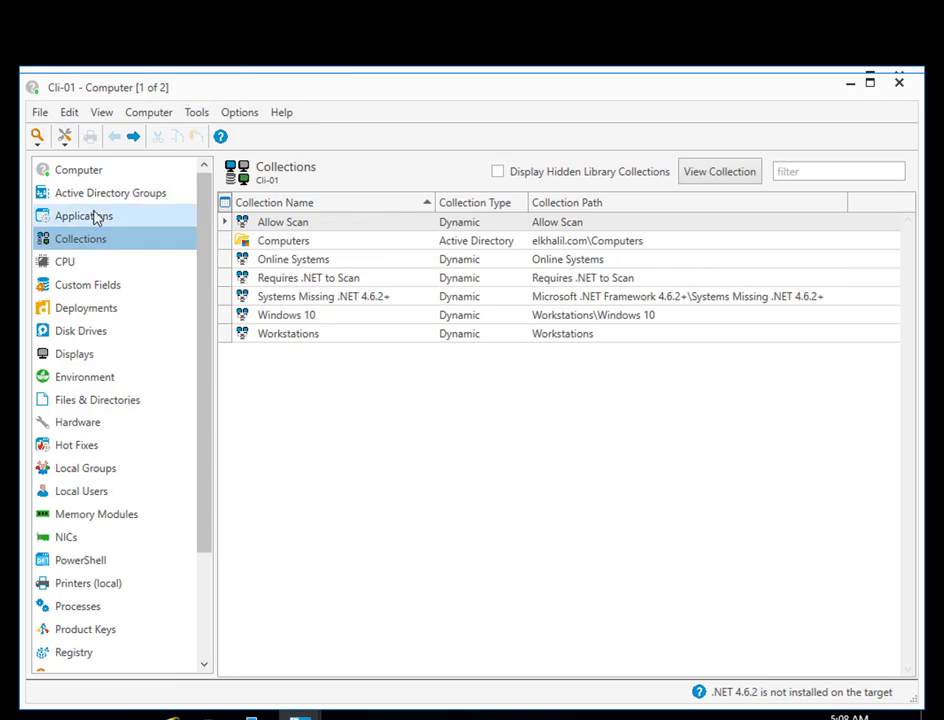
pyautogui.click(96, 218)
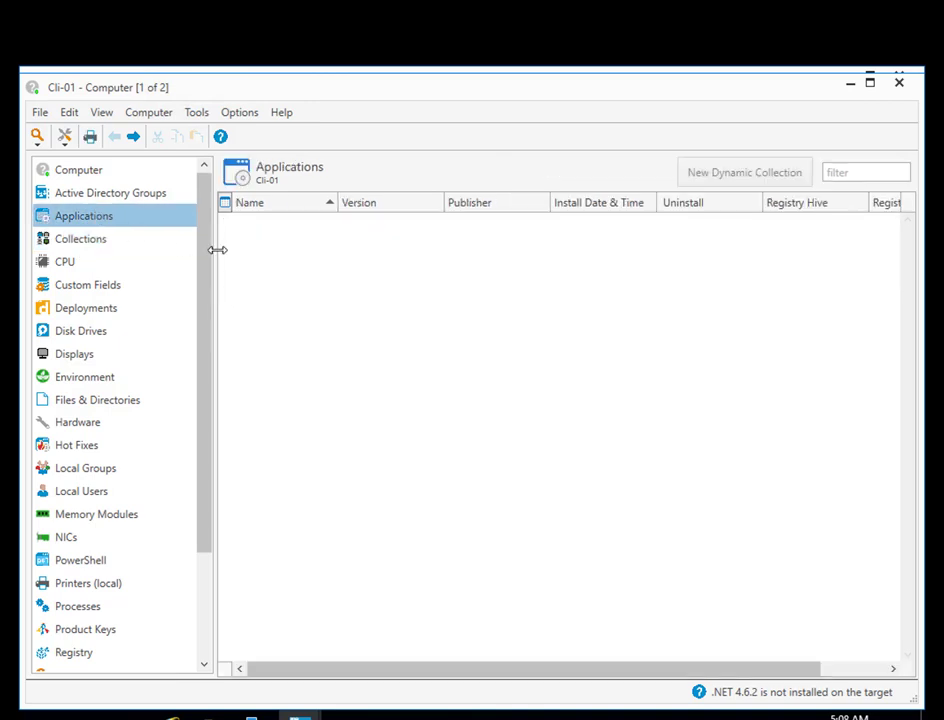
pyautogui.click(899, 83)
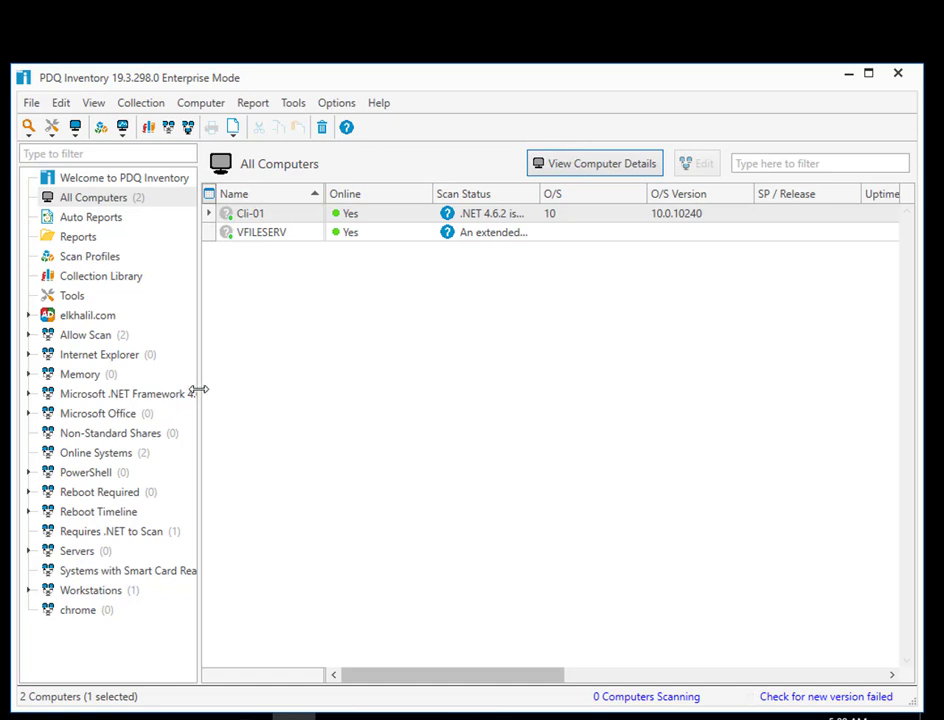
# - Widen the collection tree and show the computers in the Requires .NET to Scan collection
pyautogui.moveTo(199, 389); pyautogui.dragTo(317, 381)
pyautogui.moveTo(331, 382); pyautogui.dragTo(332, 382)
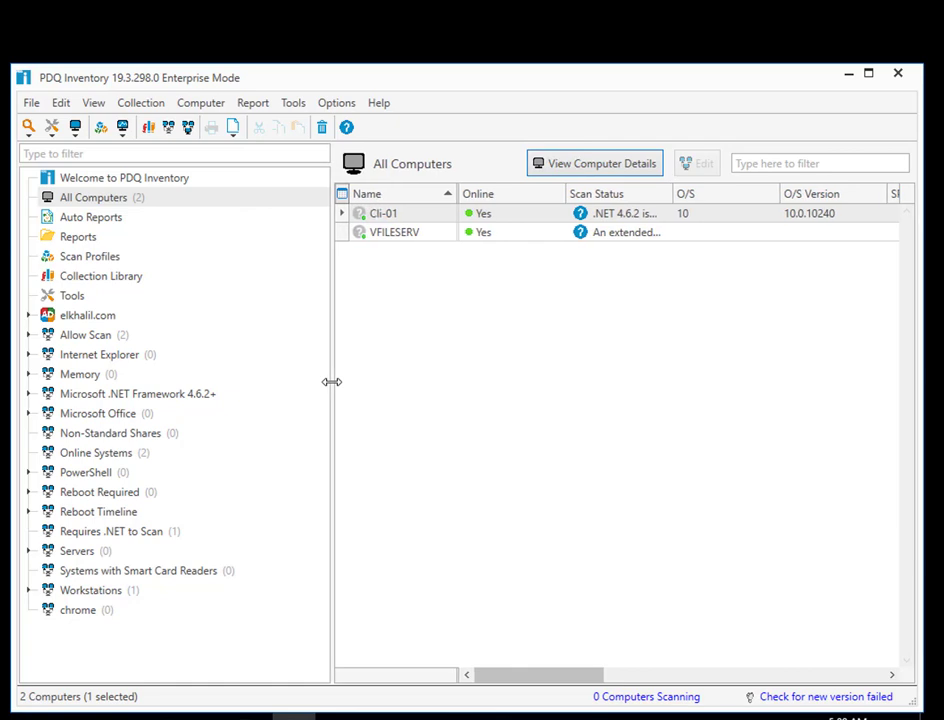
pyautogui.click(155, 395)
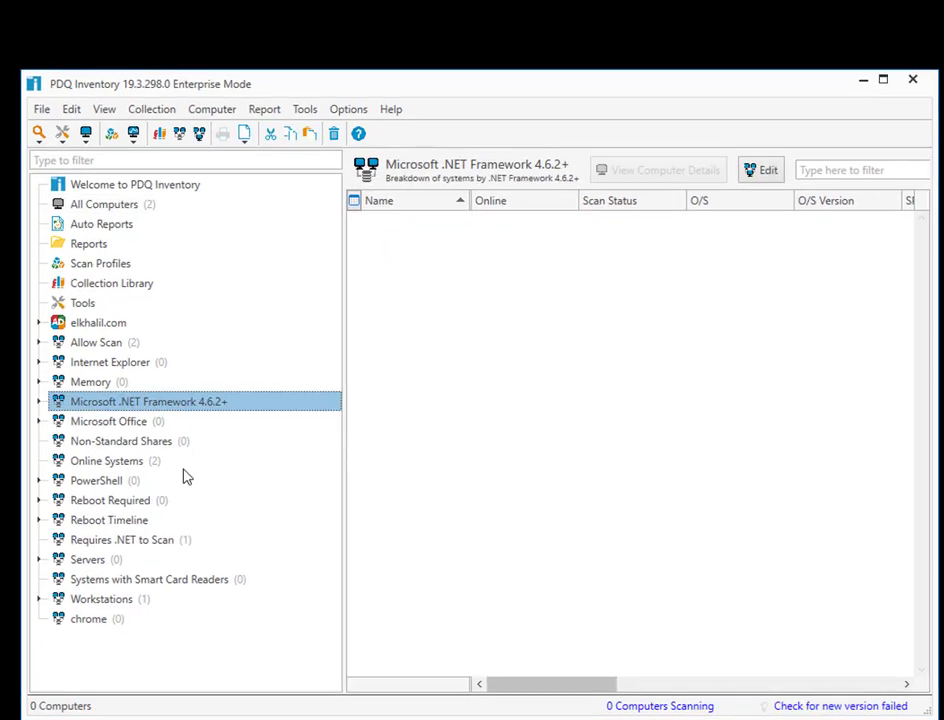
pyautogui.click(126, 545)
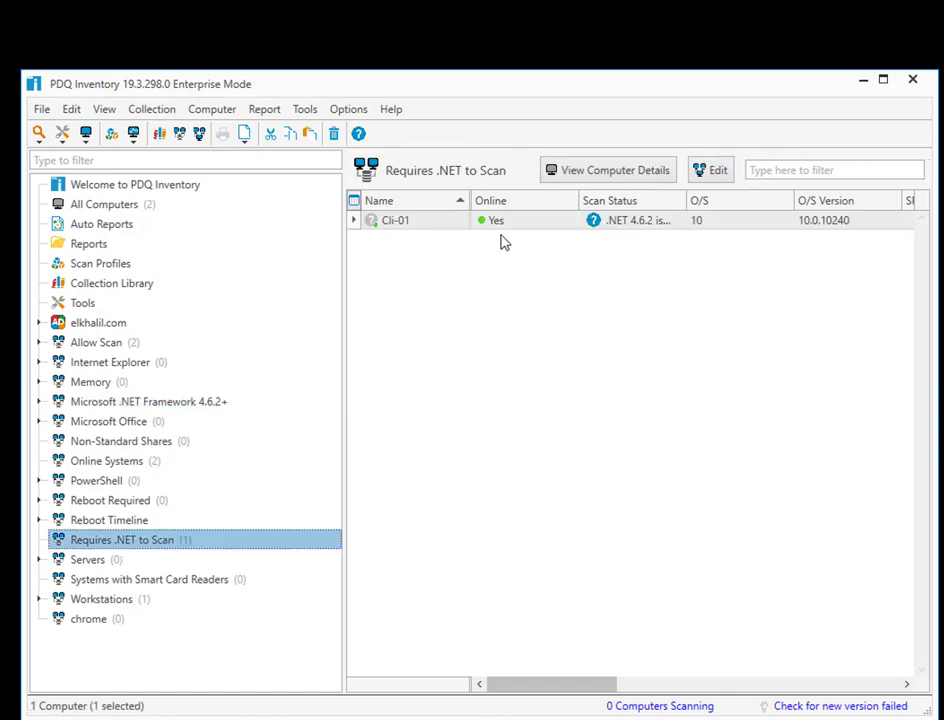
# - Diagnose the scan error of Cli-01 and widen the Scan Status column to read the full message
pyautogui.rightClick(658, 224)
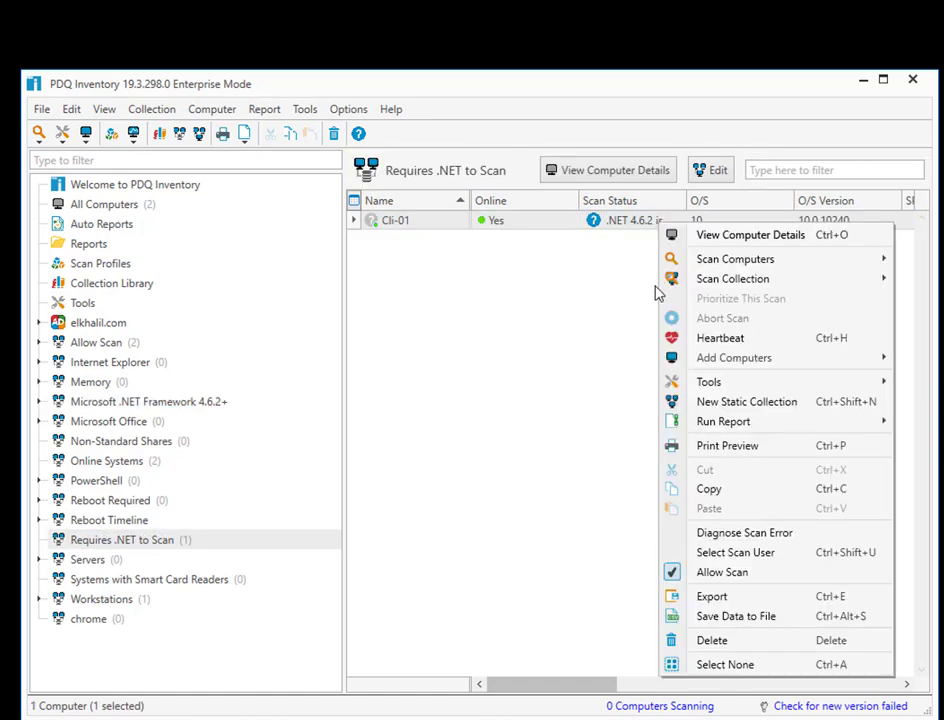
pyautogui.click(736, 541)
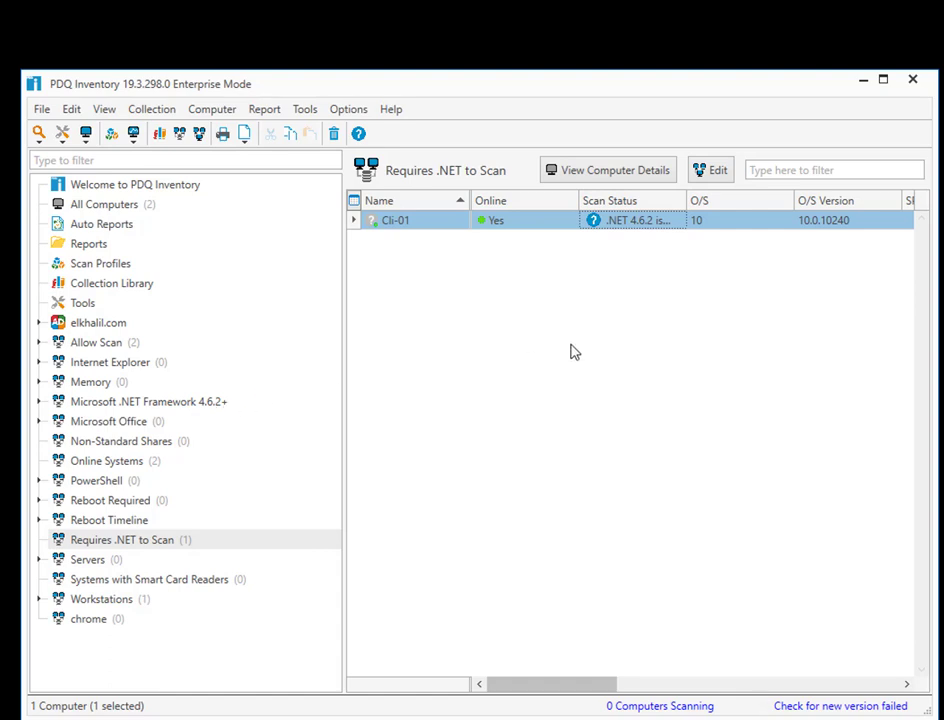
pyautogui.moveTo(687, 204); pyautogui.dragTo(851, 194)
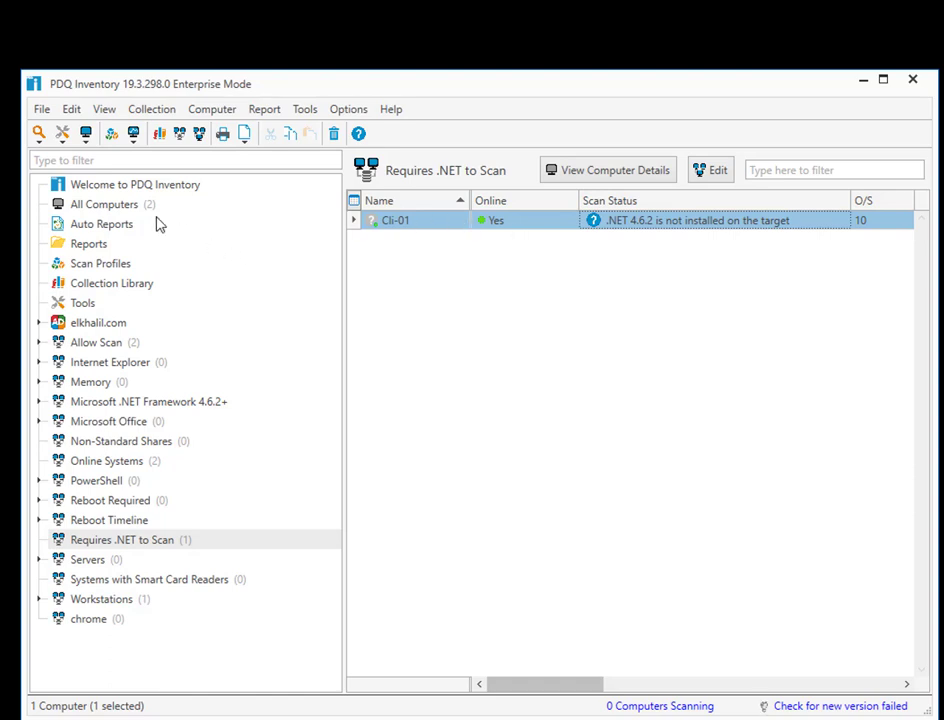
# - Diagnose the scan error of VFILESERV in All Computers and expand its additional actions and details
pyautogui.click(118, 208)
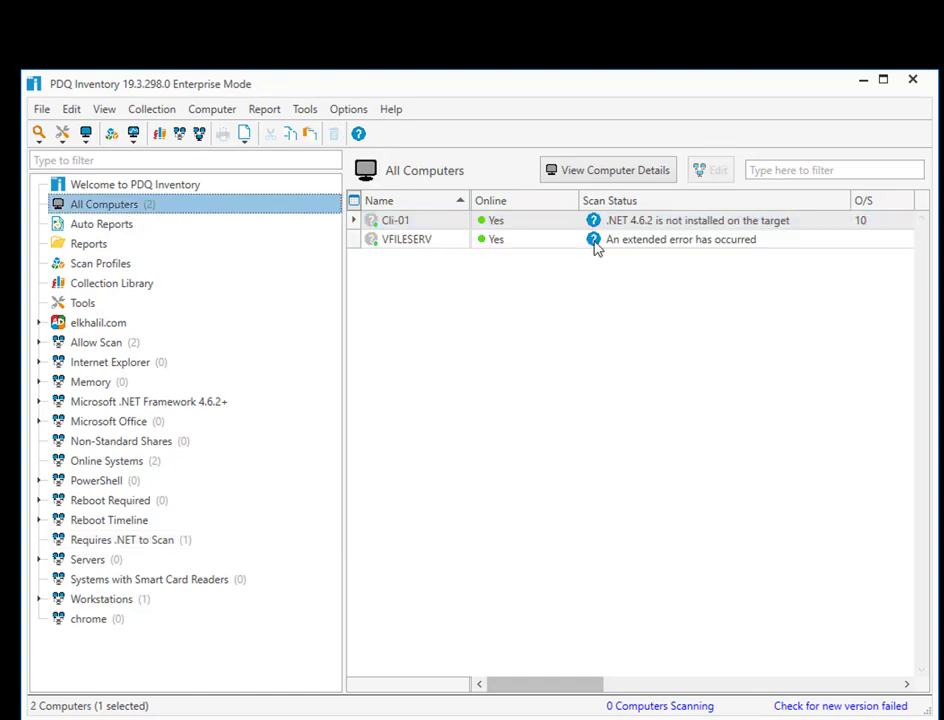
pyautogui.click(670, 245)
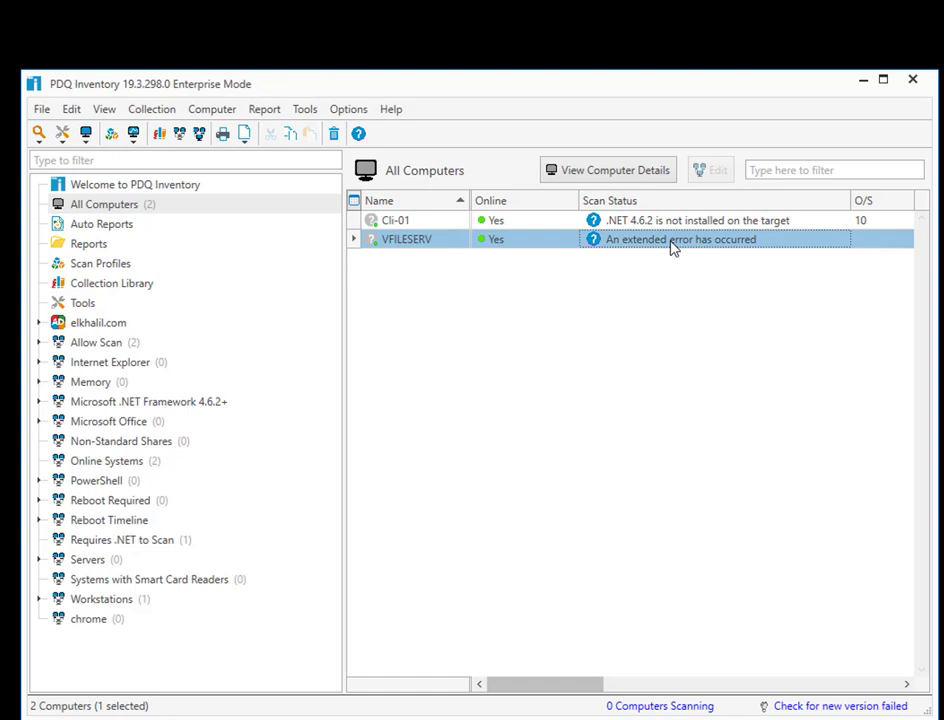
pyautogui.rightClick(672, 246)
pyautogui.click(751, 553)
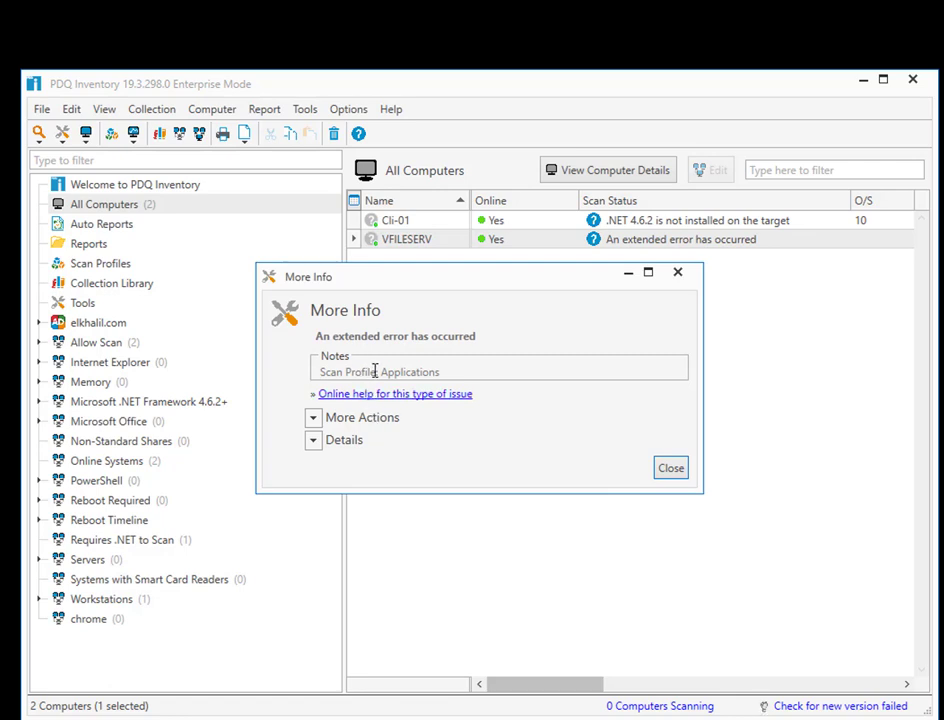
pyautogui.click(313, 419)
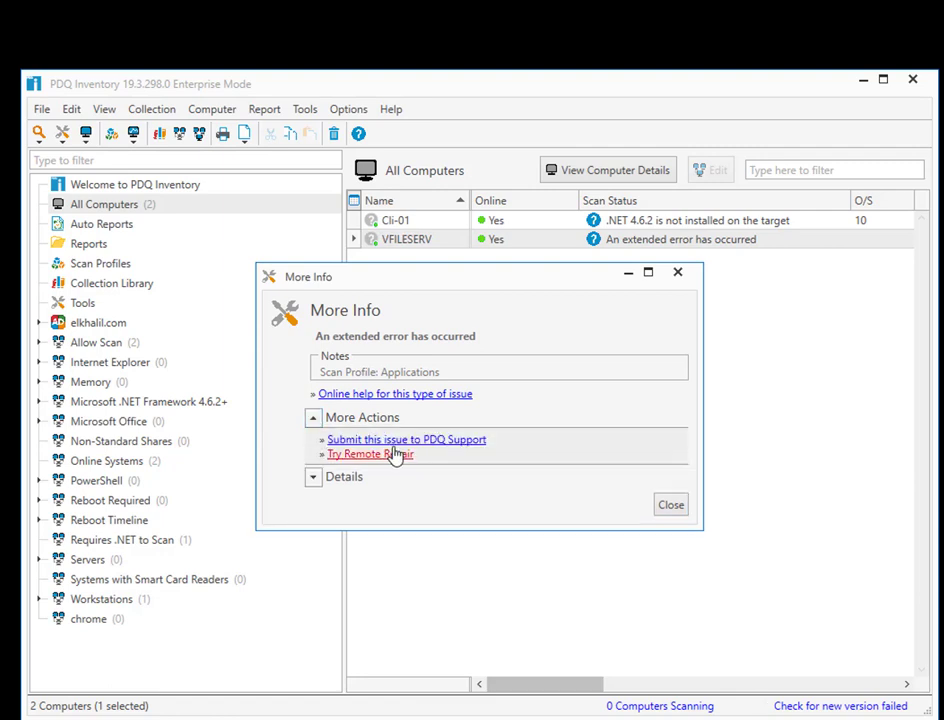
pyautogui.click(313, 478)
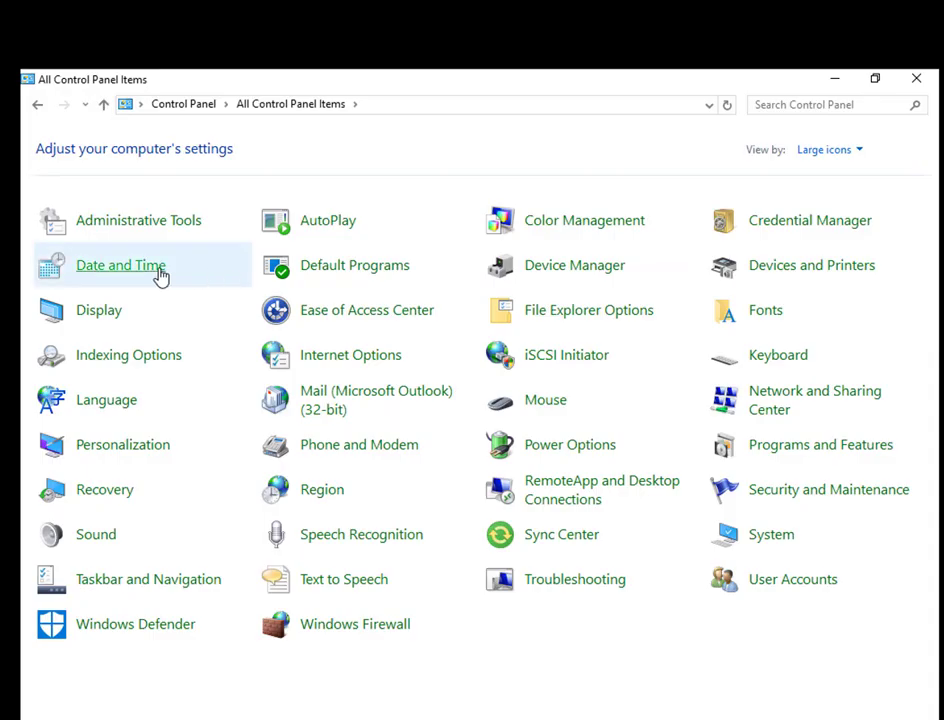
# - In Control Panel's Date and Time settings, set the clock to 2:32 PM and keep the (UTC+02:00) Cairo time zone
pyautogui.click(160, 275)
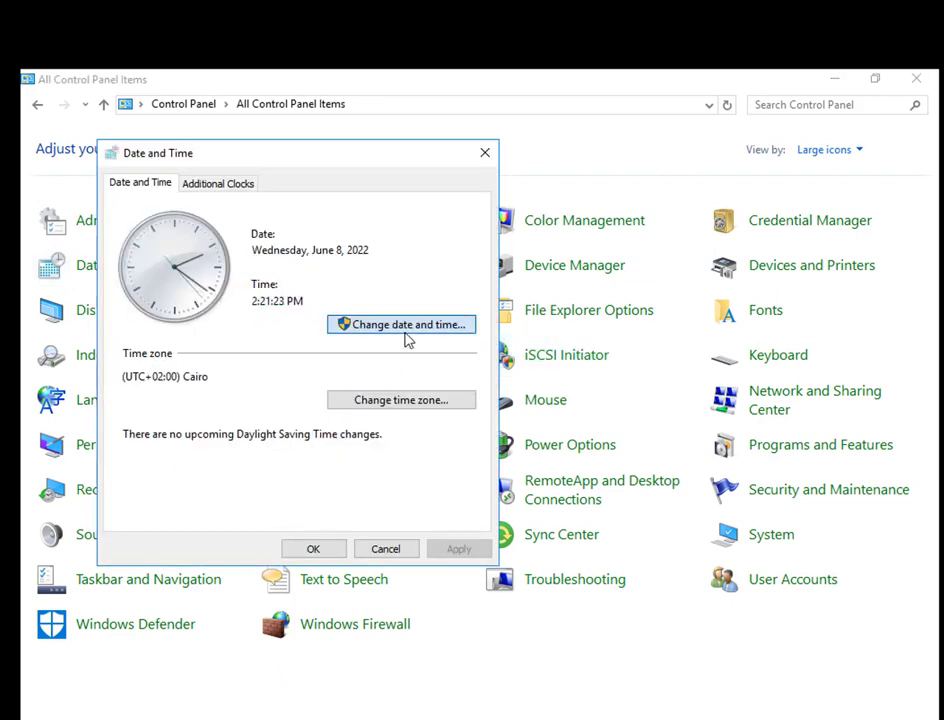
pyautogui.click(407, 325)
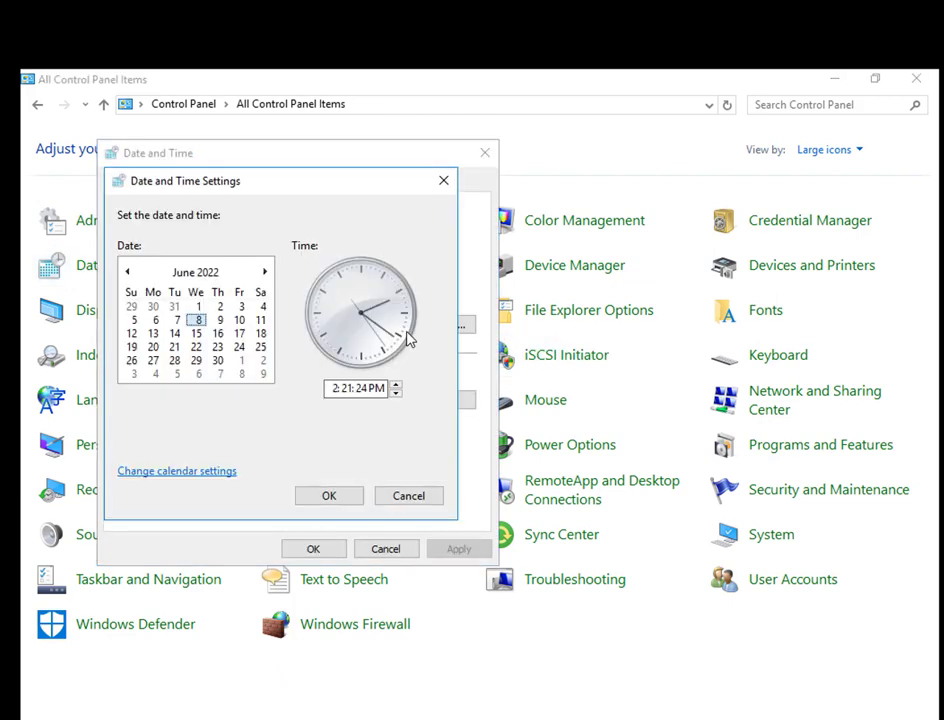
pyautogui.click(348, 387)
pyautogui.write('1')
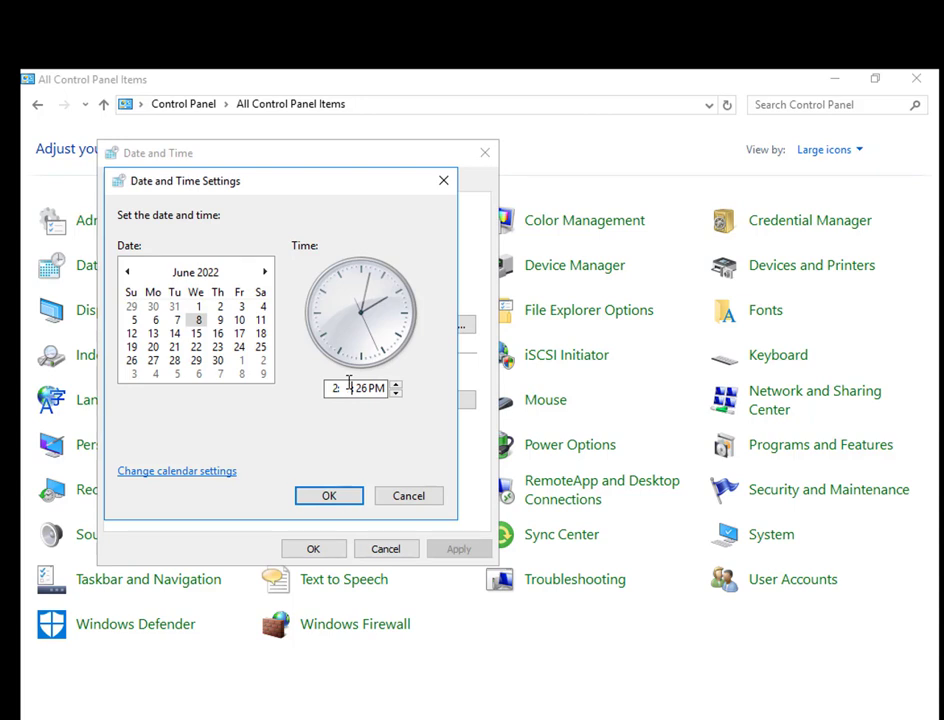
pyautogui.write('32')
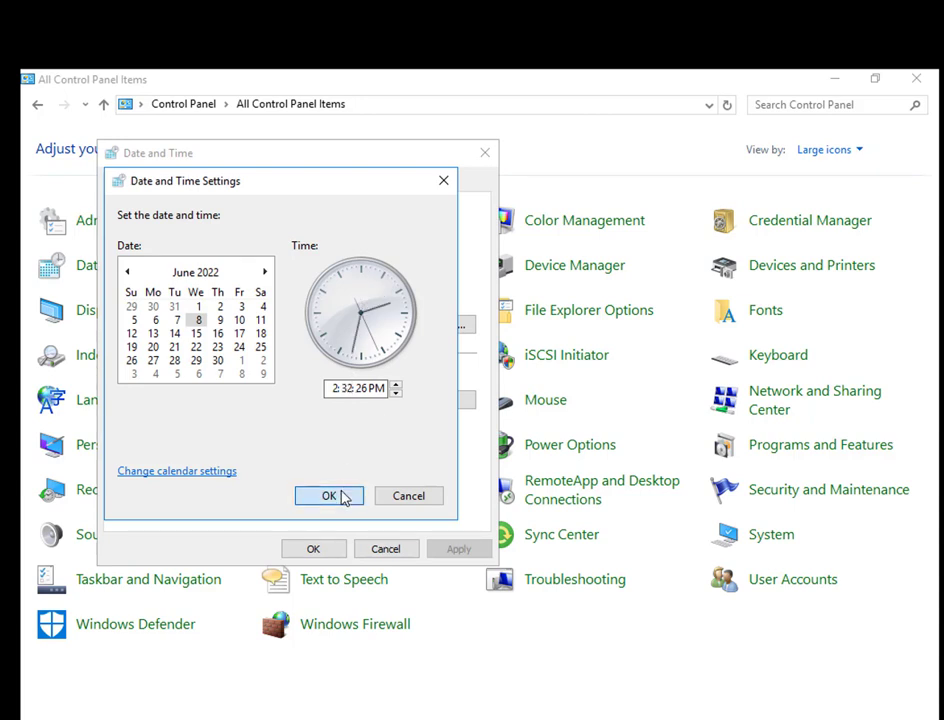
pyautogui.click(329, 496)
pyautogui.click(421, 404)
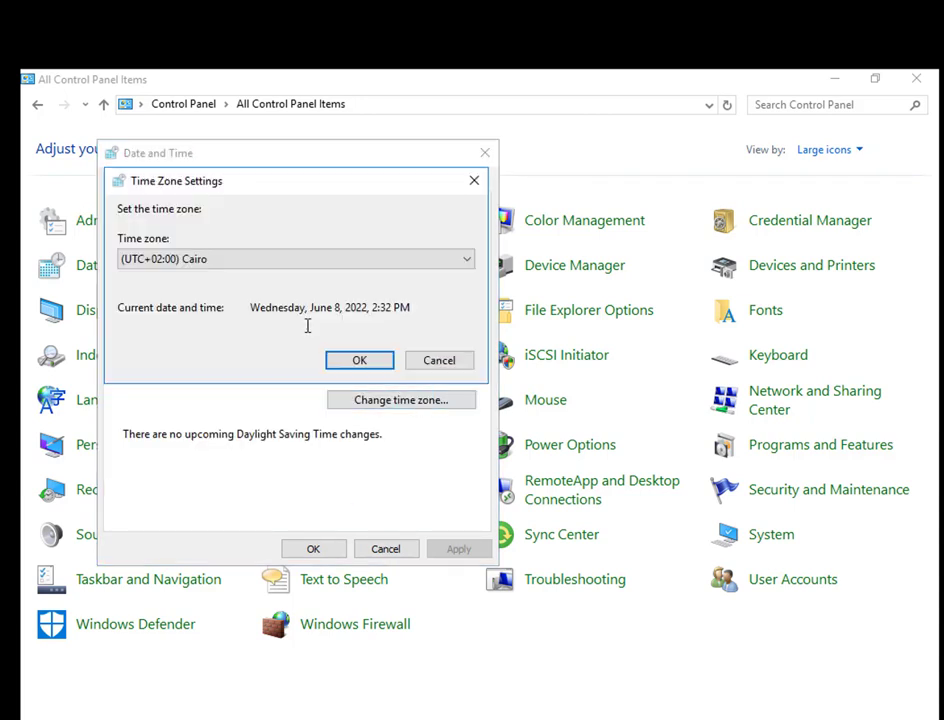
pyautogui.click(354, 360)
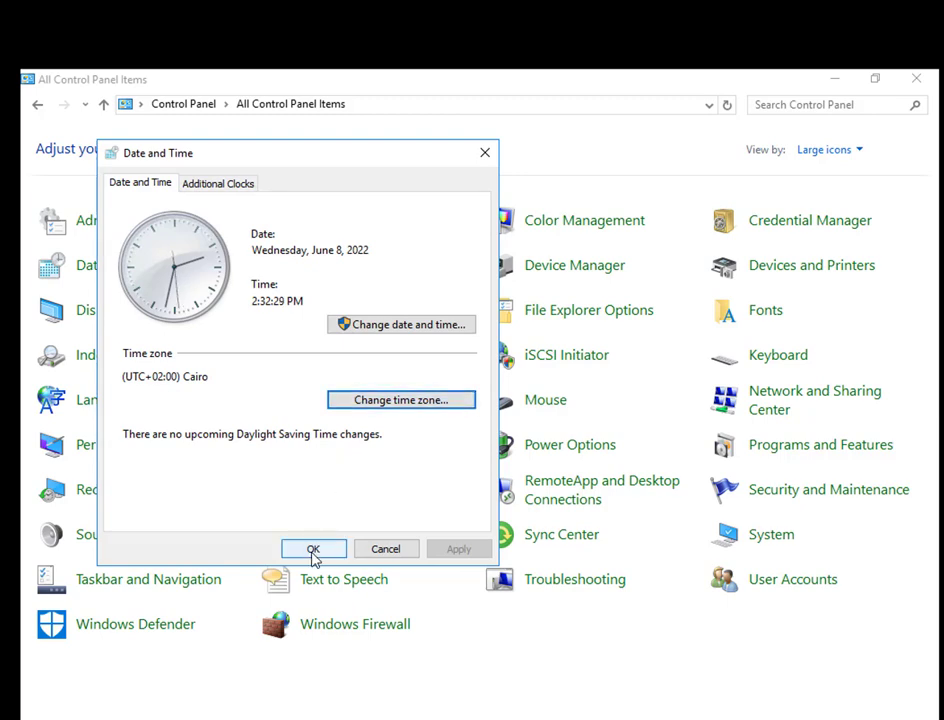
pyautogui.click(313, 549)
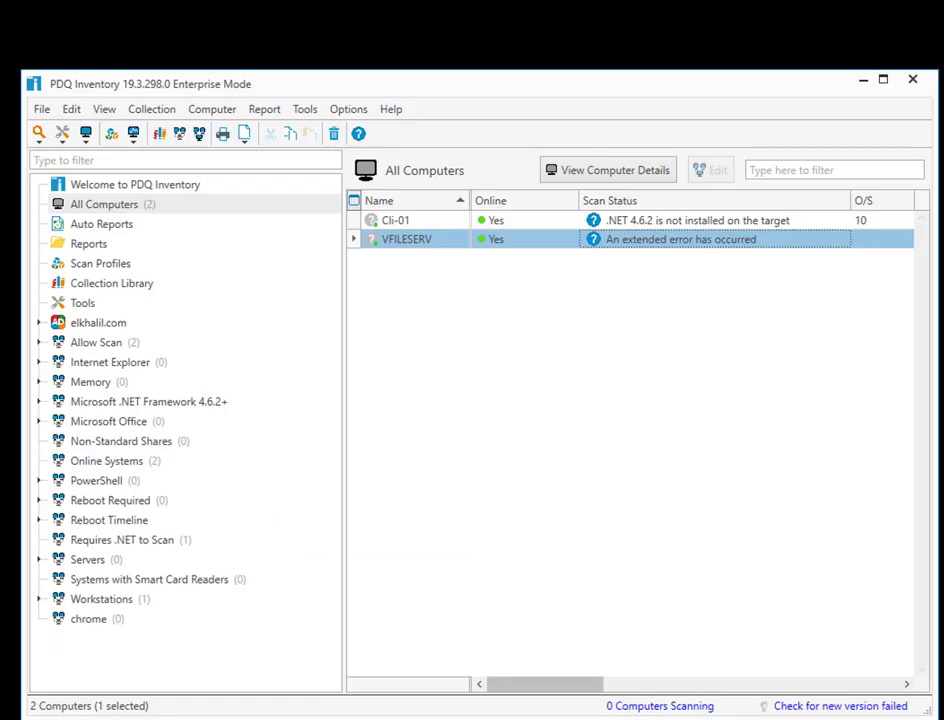
# - Switch back to PDQ Inventory, refresh the All Computers list and rescan VFILESERV
pyautogui.click(104, 109)
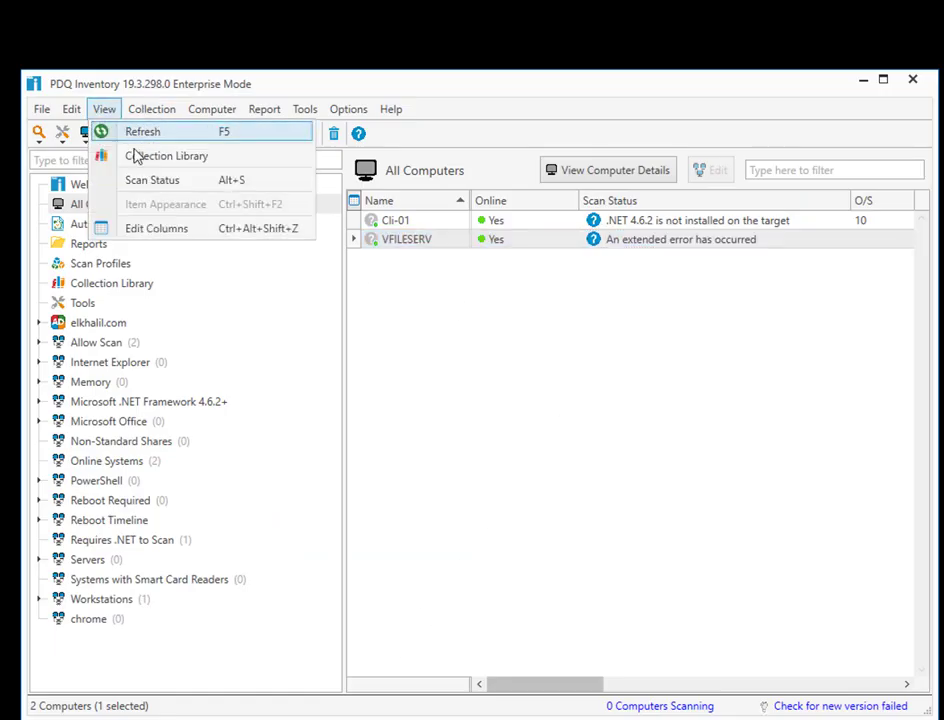
pyautogui.click(130, 134)
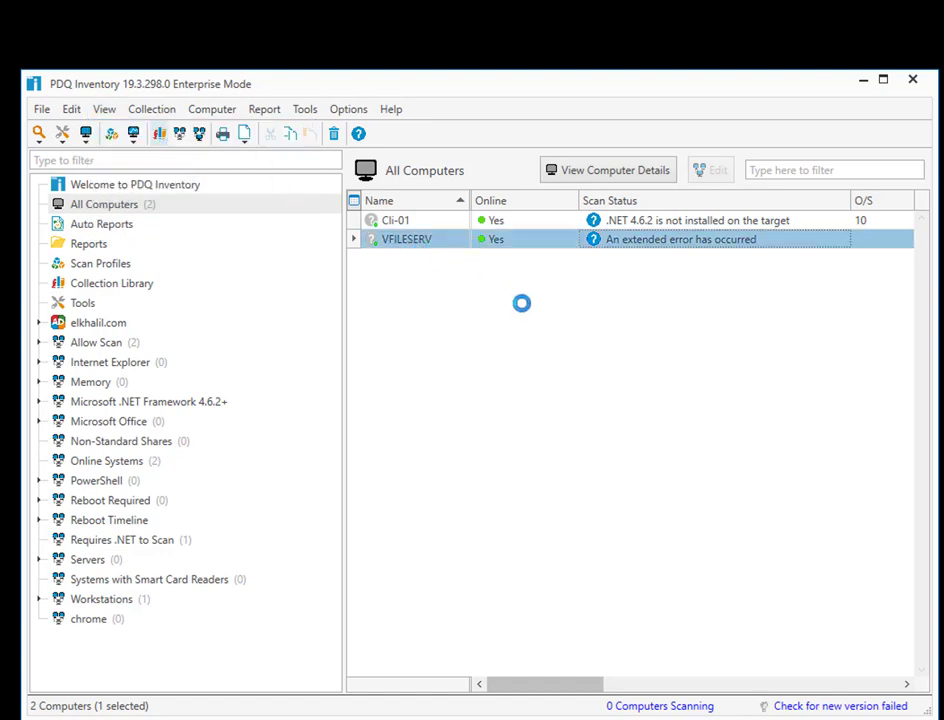
pyautogui.rightClick(542, 245)
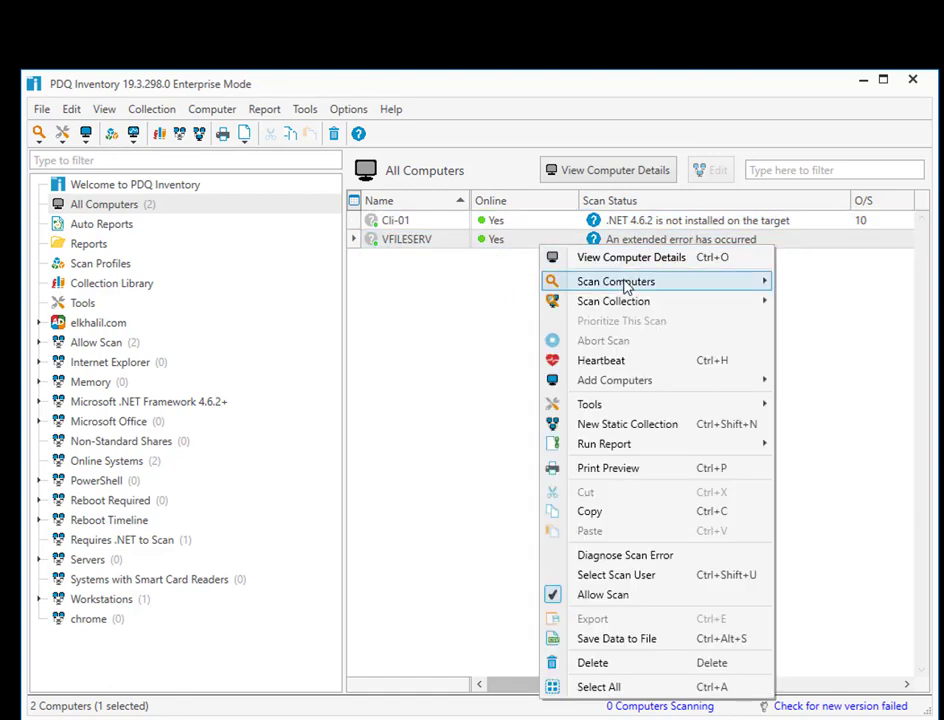
pyautogui.moveTo(622, 283)
pyautogui.click(465, 290)
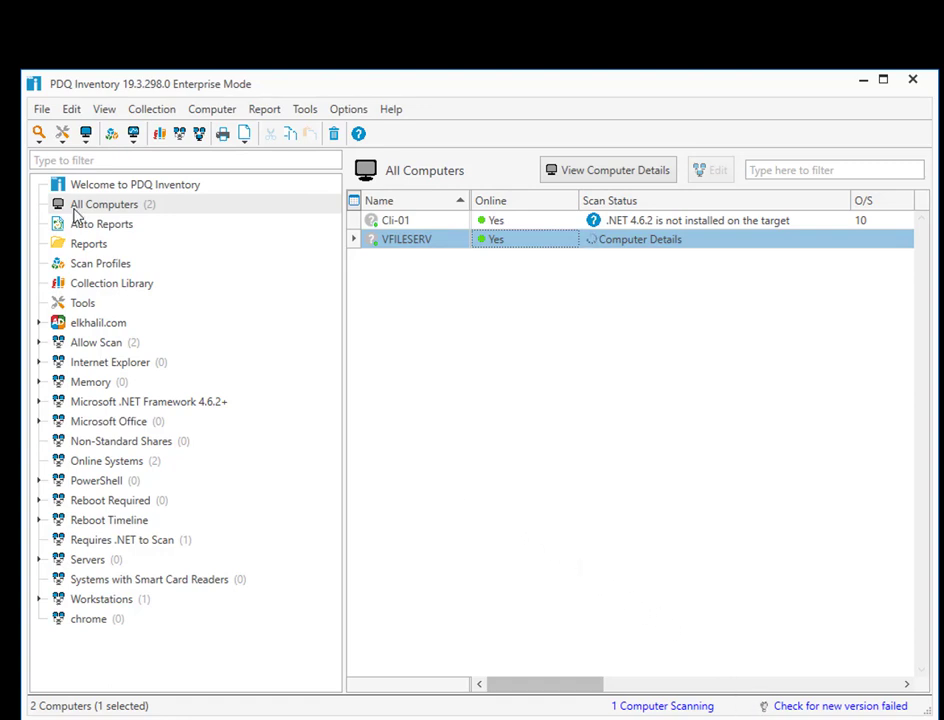
# - Add the computer OBS-SQL from the ELKHALIL.COM domain by browsing Active Directory by name
pyautogui.click(208, 117)
pyautogui.moveTo(252, 160)
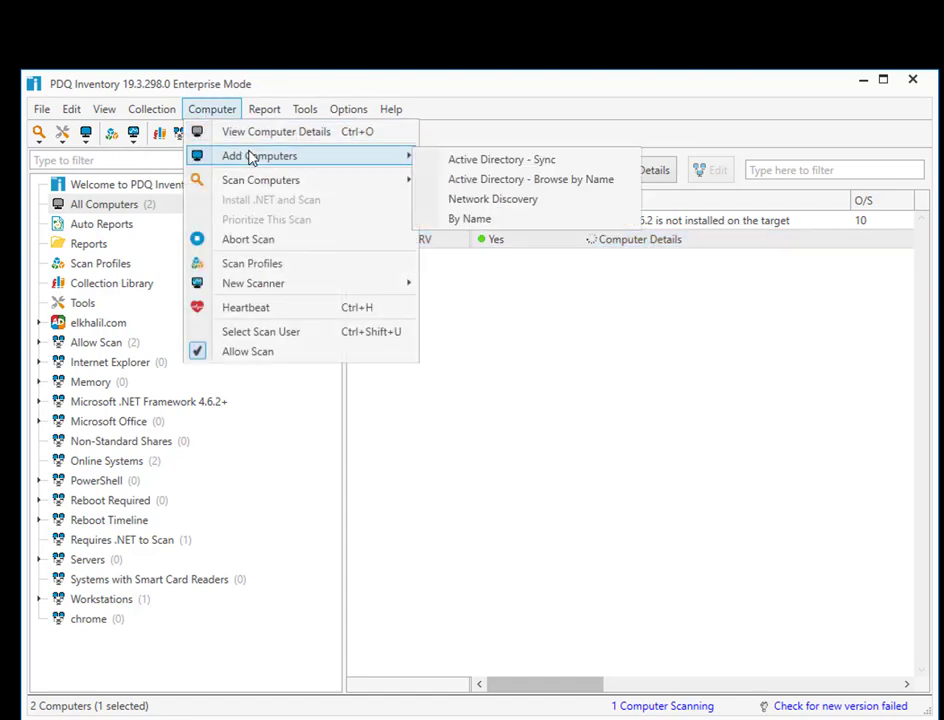
pyautogui.click(494, 188)
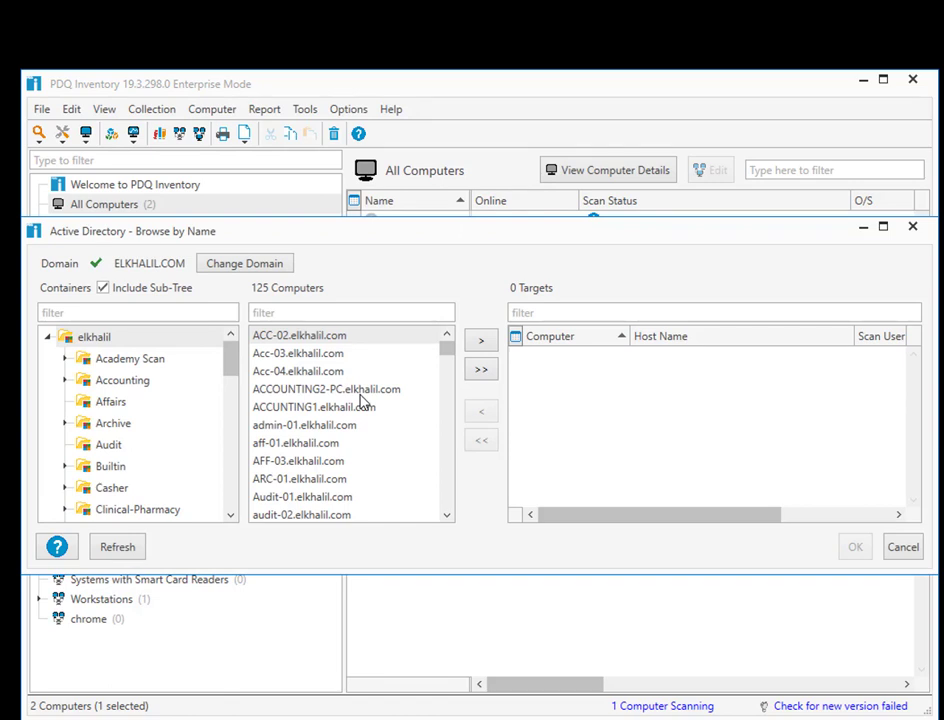
pyautogui.click(335, 443)
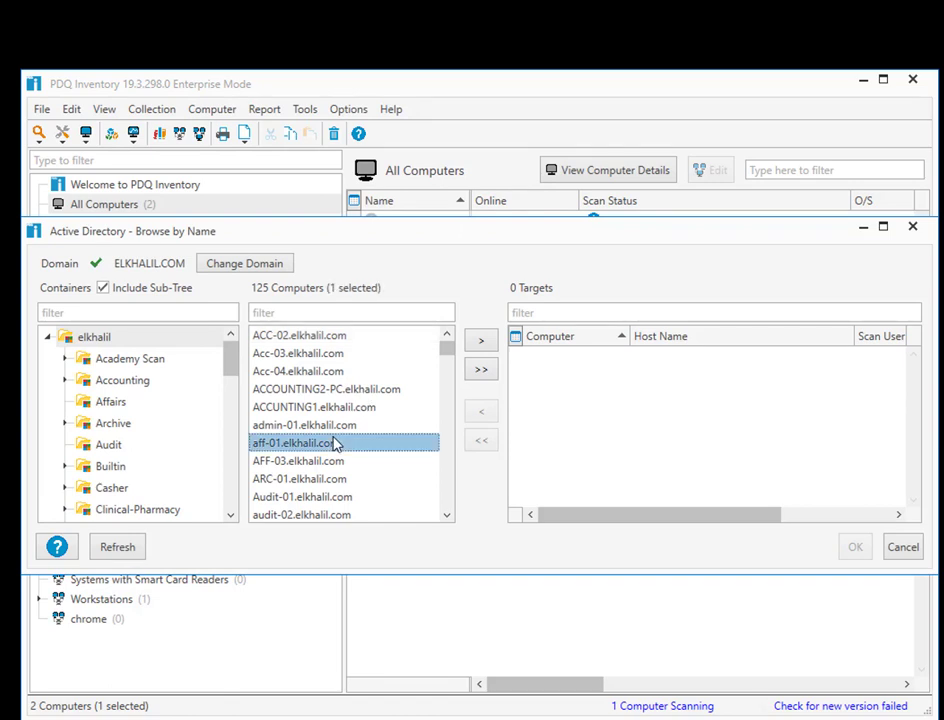
pyautogui.press('o')
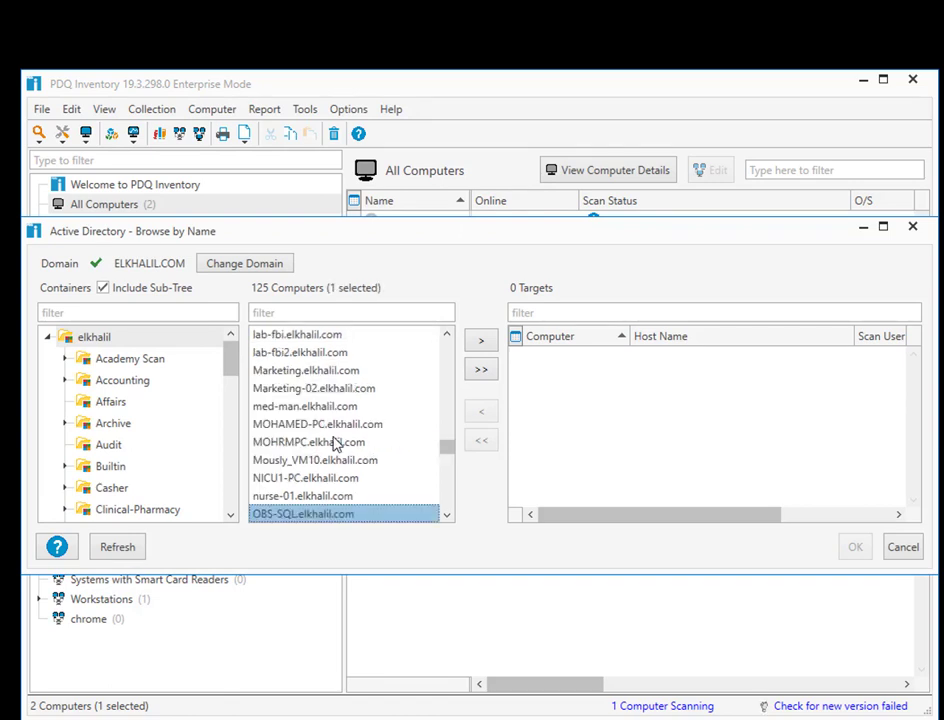
pyautogui.click(484, 344)
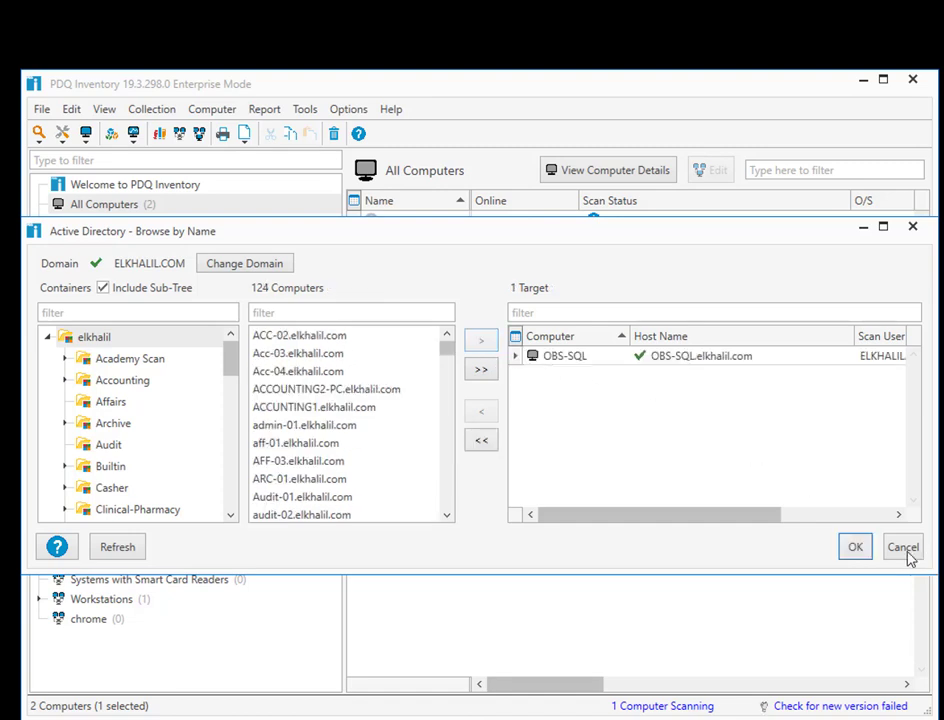
pyautogui.click(857, 547)
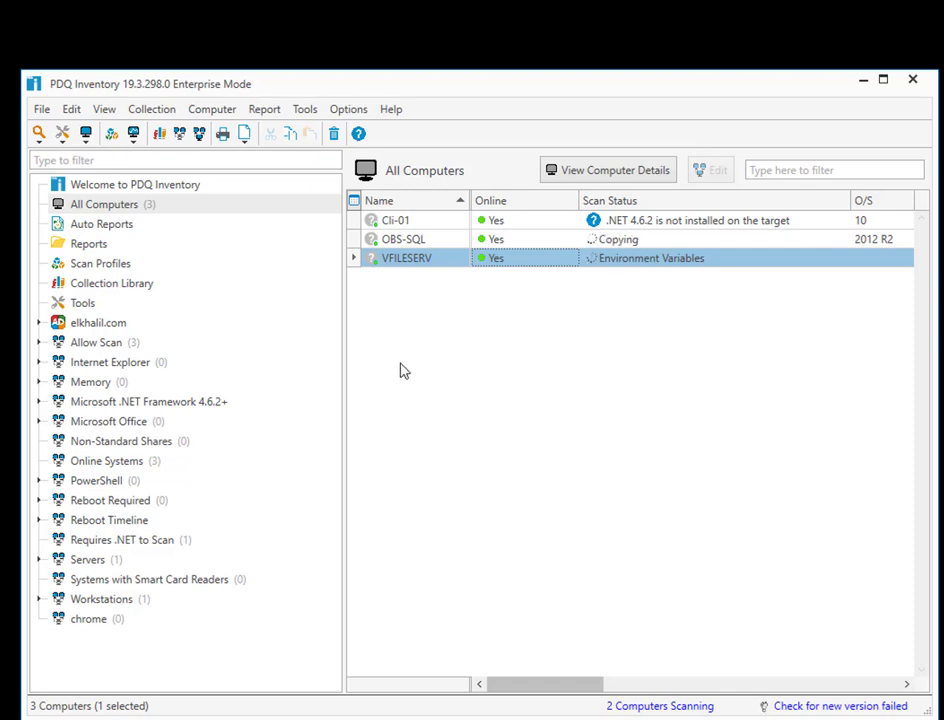
# - Refresh the computer list and check scan statuses in the Servers, Allow Scan and All Computers collections
pyautogui.click(106, 110)
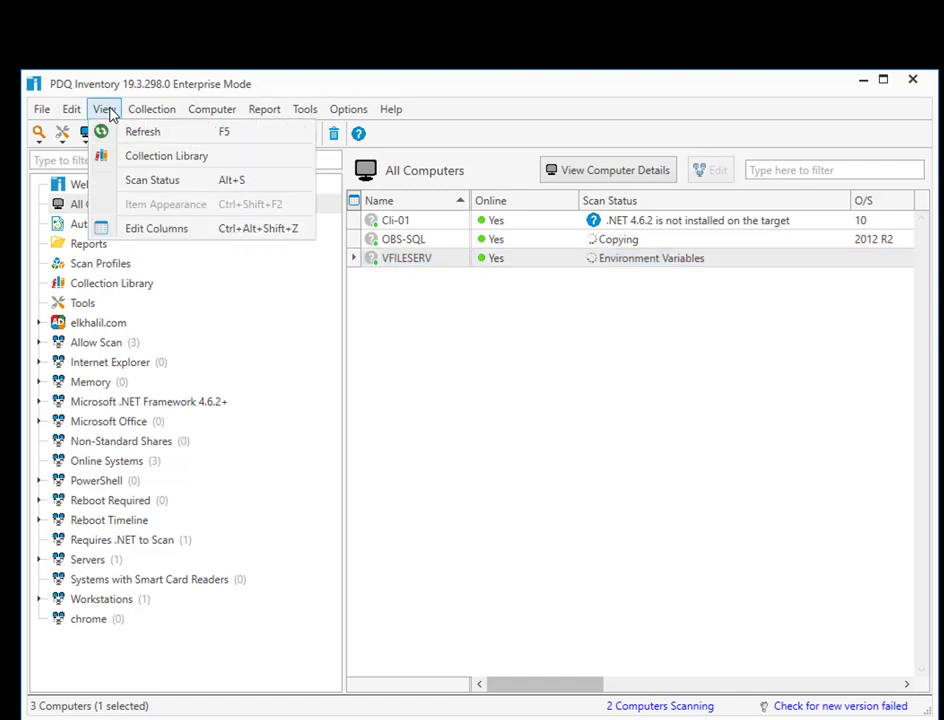
pyautogui.click(137, 136)
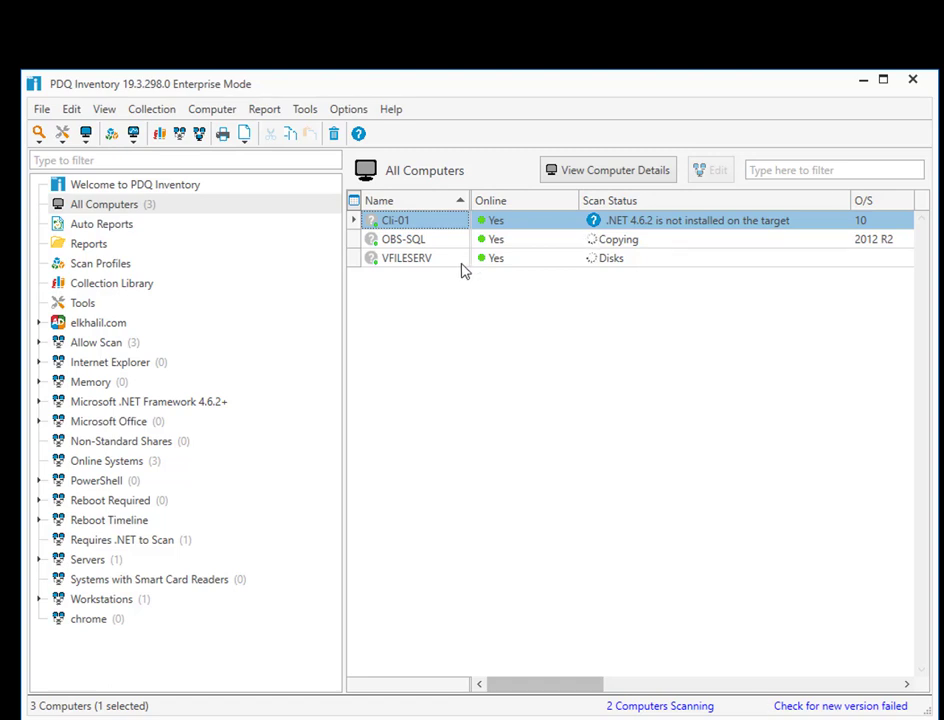
pyautogui.click(88, 560)
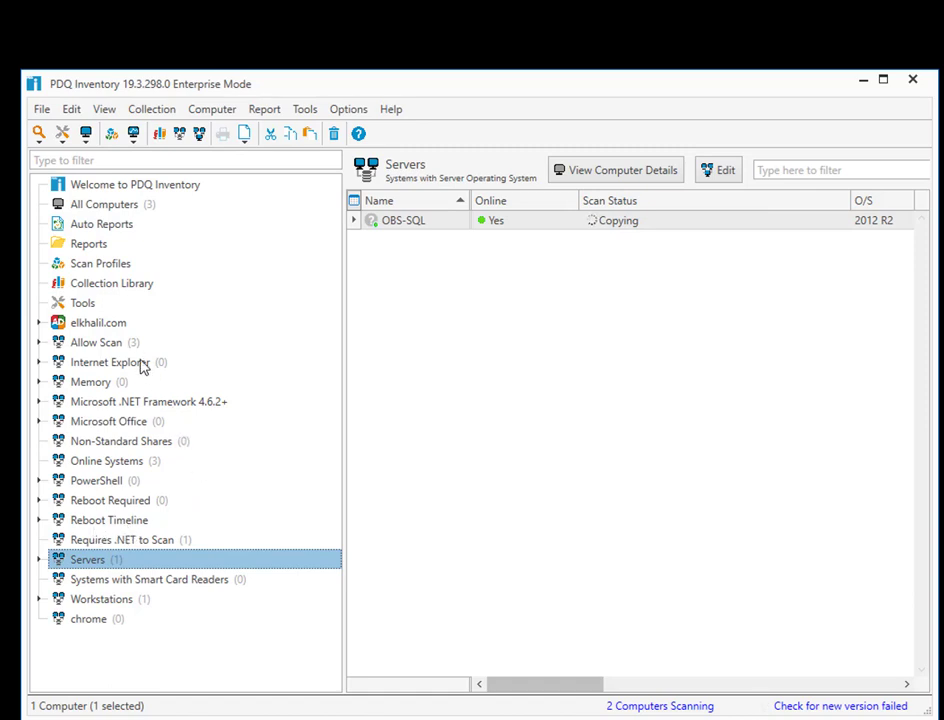
pyautogui.click(113, 347)
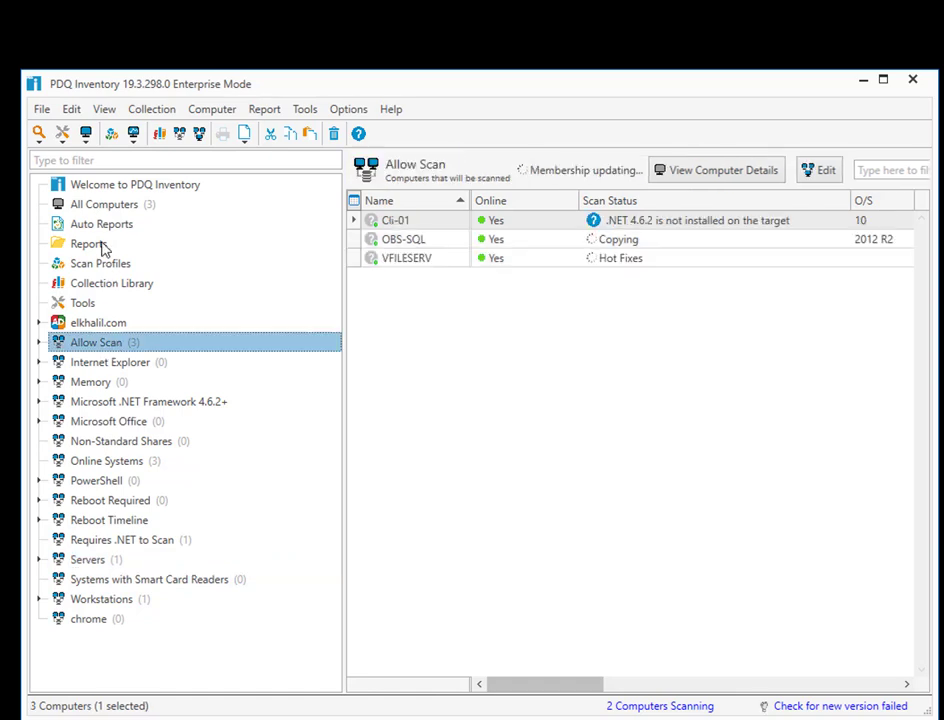
pyautogui.click(103, 208)
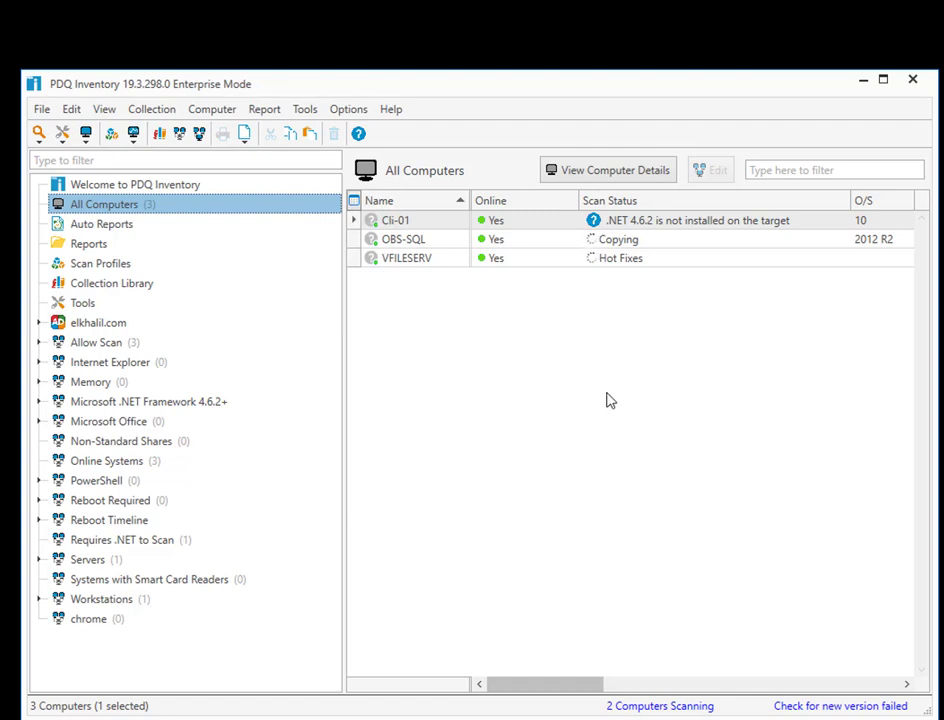
pyautogui.moveTo(563, 684); pyautogui.dragTo(397, 681)
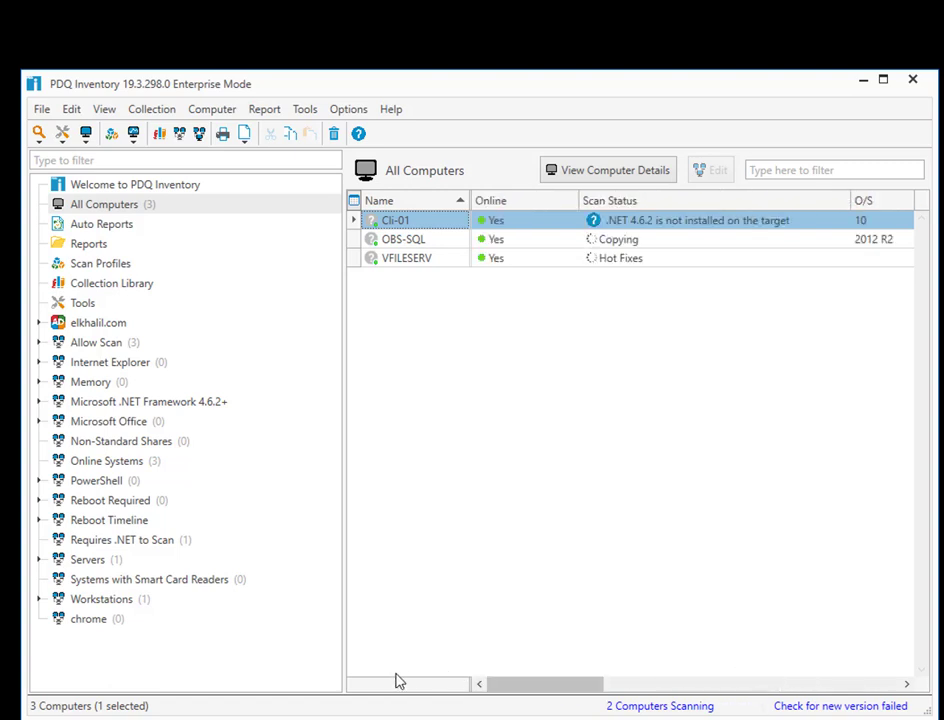
# - View the computer details of VFILESERV, review its general, operating system and scanning information, and close them
pyautogui.click(425, 262)
pyautogui.rightClick(425, 262)
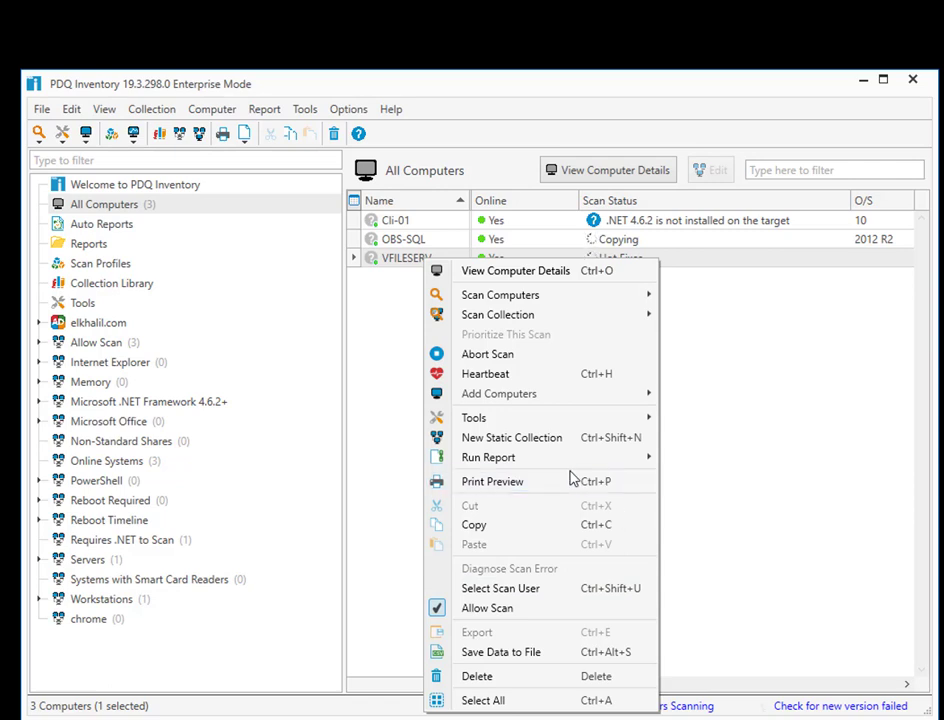
pyautogui.moveTo(626, 400)
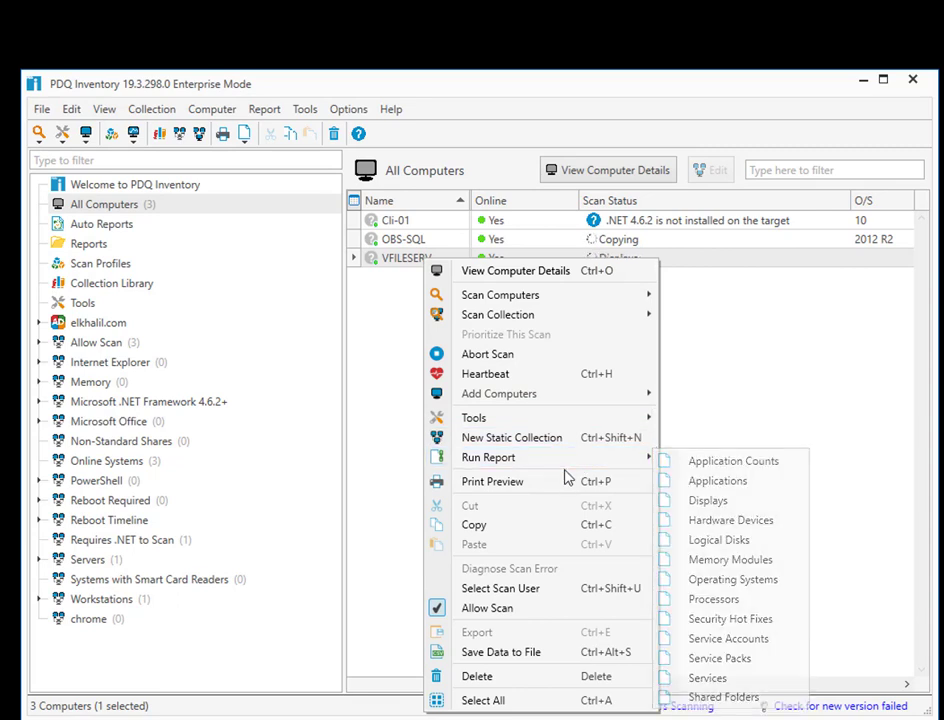
pyautogui.click(388, 260)
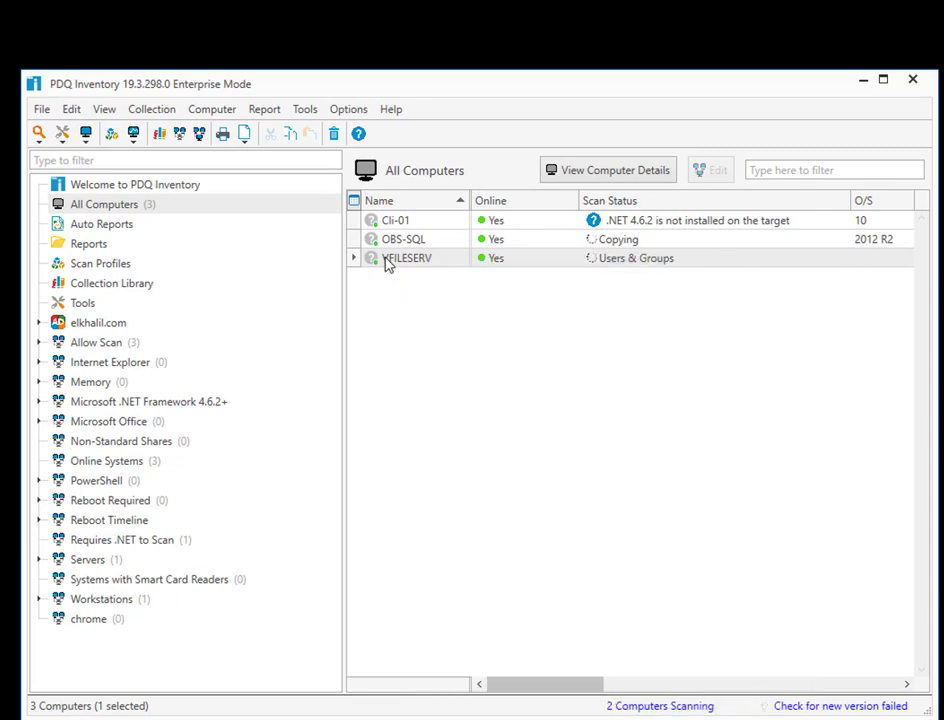
pyautogui.click(602, 172)
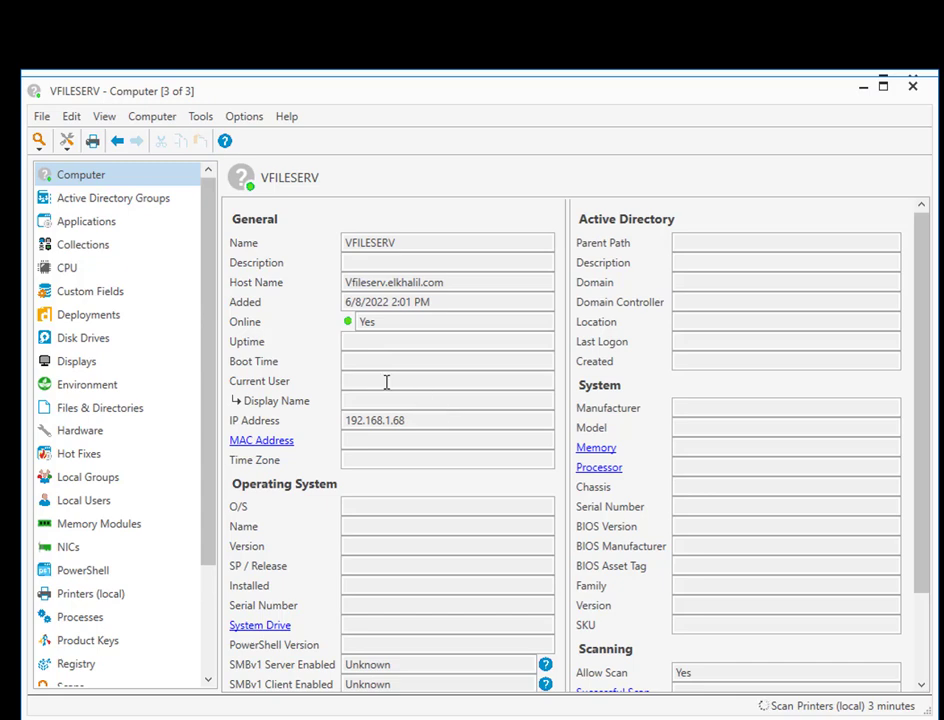
pyautogui.scroll(-1, 386, 382)
pyautogui.scroll(-1, 386, 382)
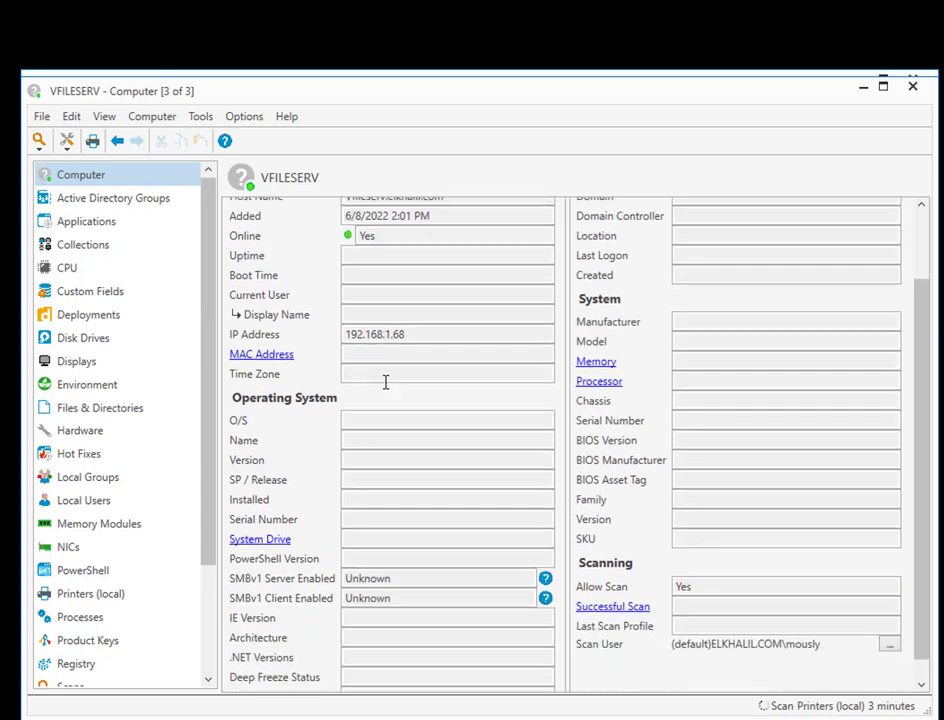
pyautogui.press('Escape')
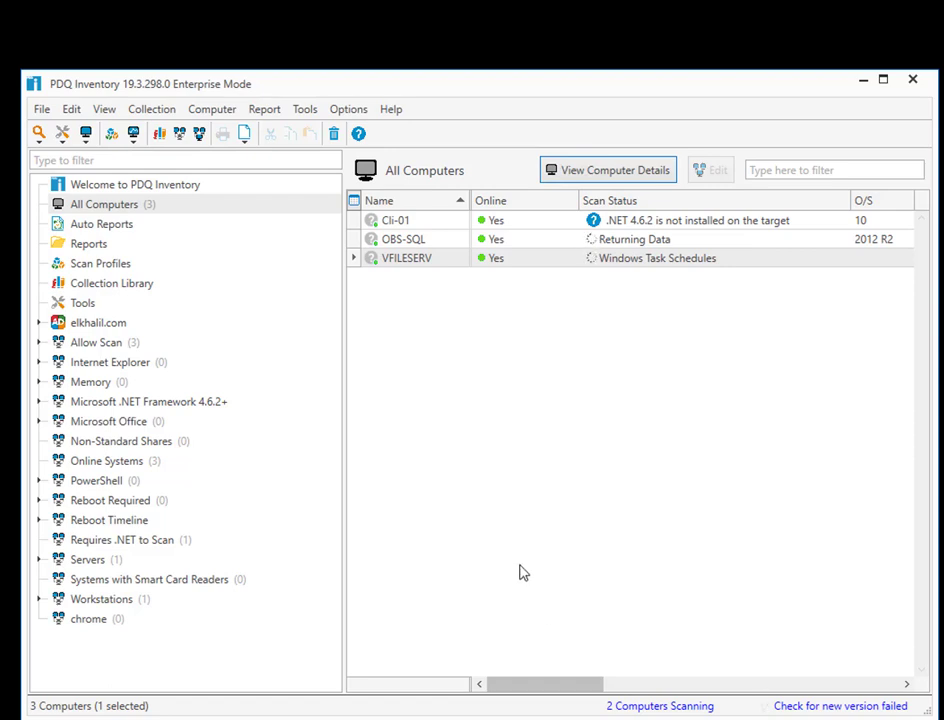
# - Open the computer details of OBS-SQL and review its applications and its general, operating system and Active Directory information
pyautogui.click(517, 244)
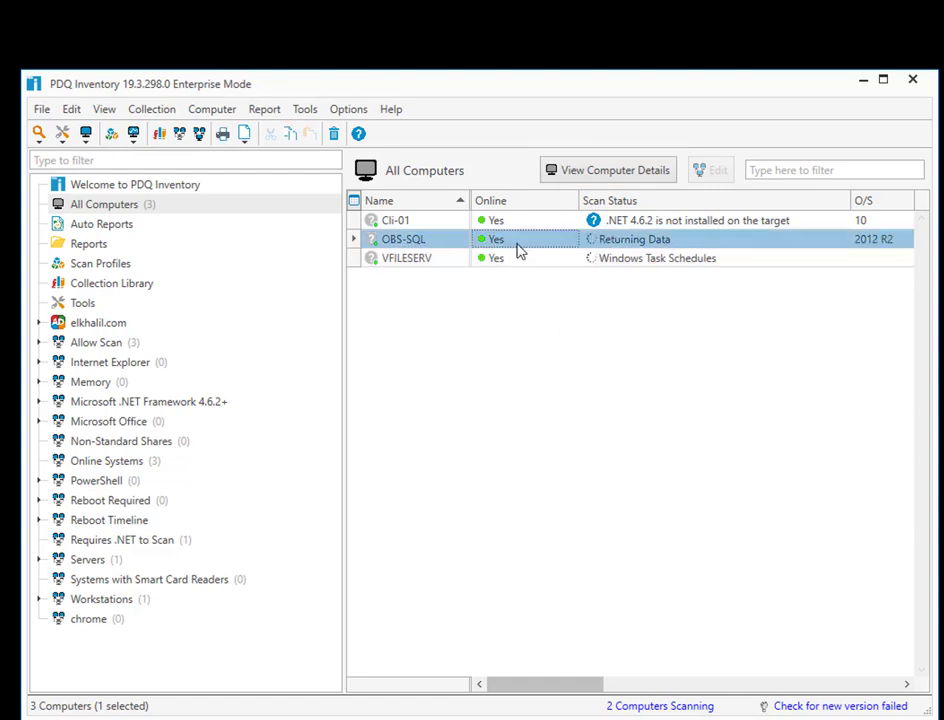
pyautogui.click(576, 180)
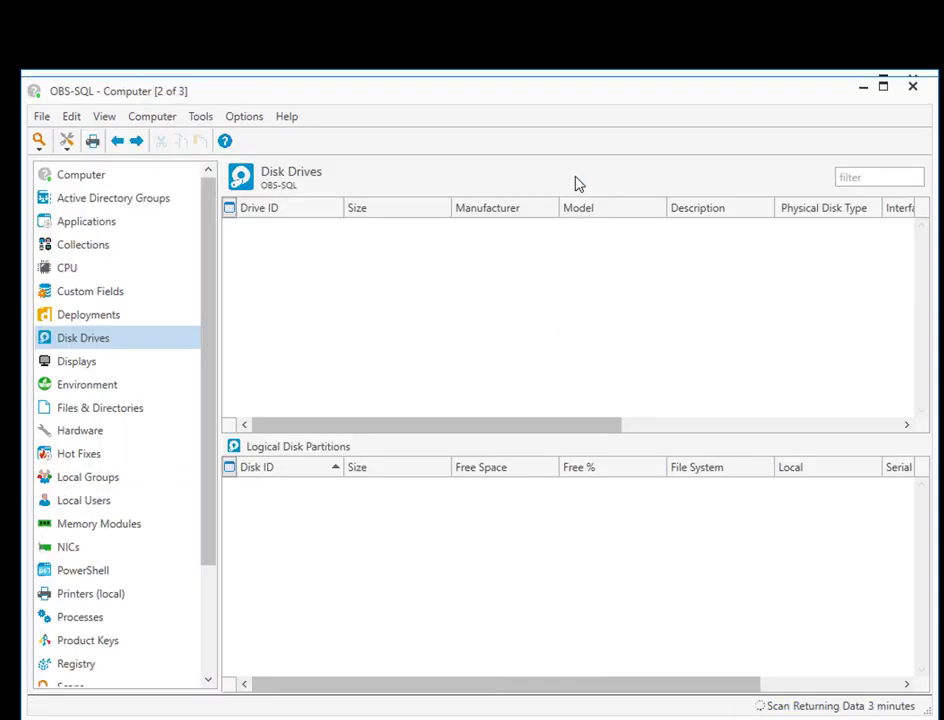
pyautogui.click(66, 268)
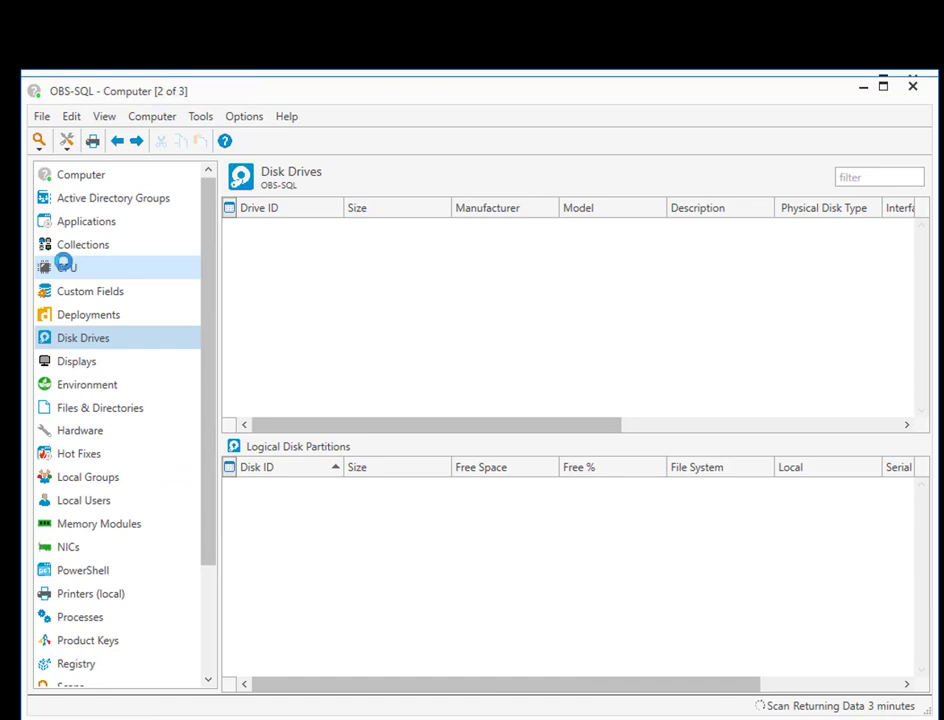
pyautogui.click(93, 221)
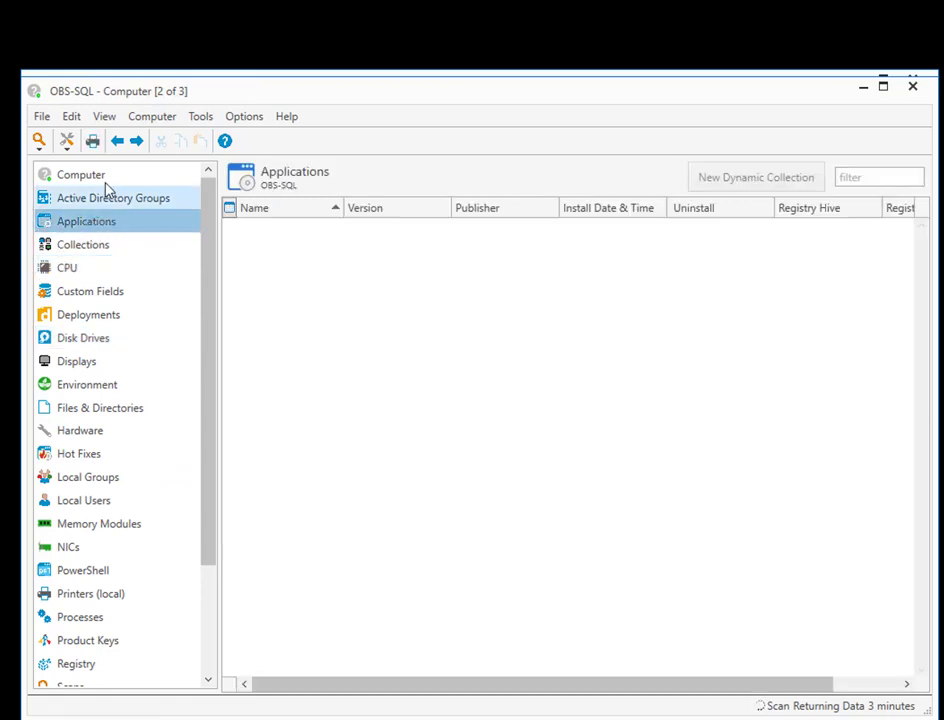
pyautogui.click(104, 182)
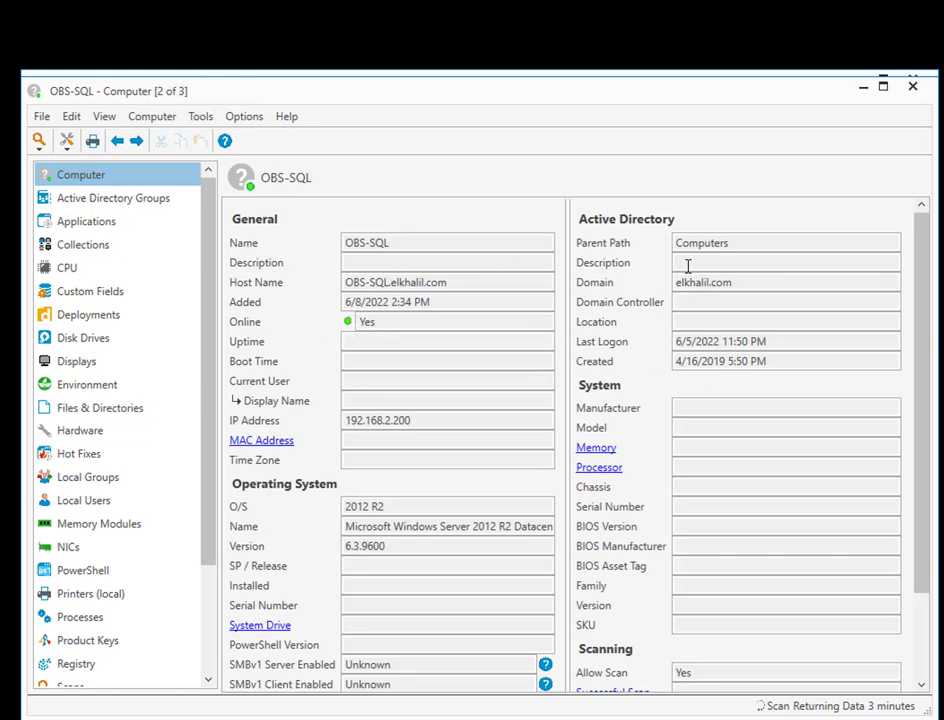
pyautogui.scroll(-1, 449, 456)
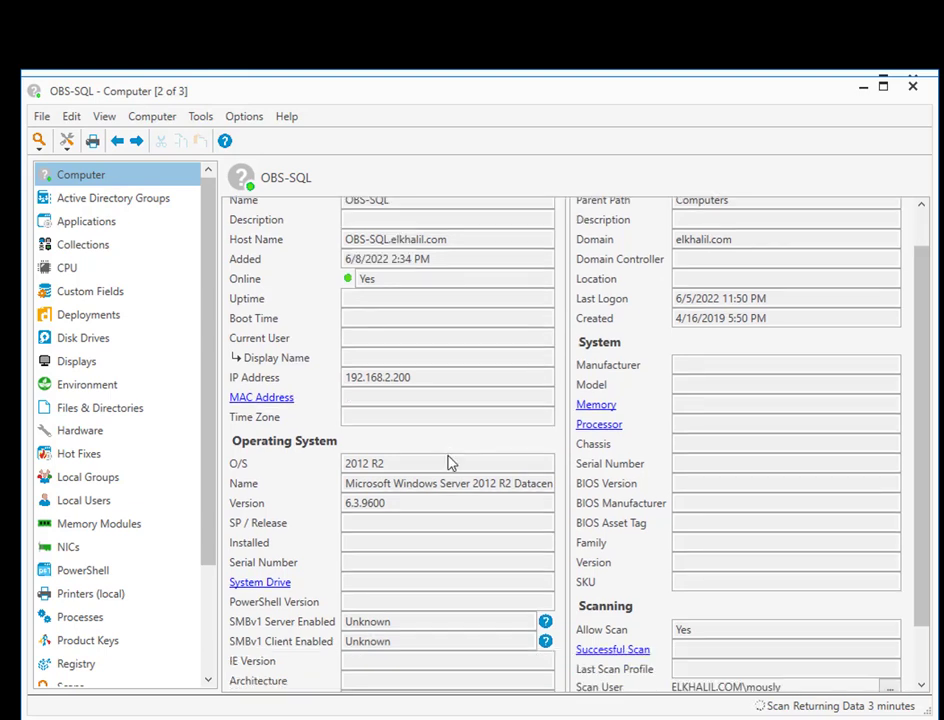
pyautogui.scroll(-1, 449, 460)
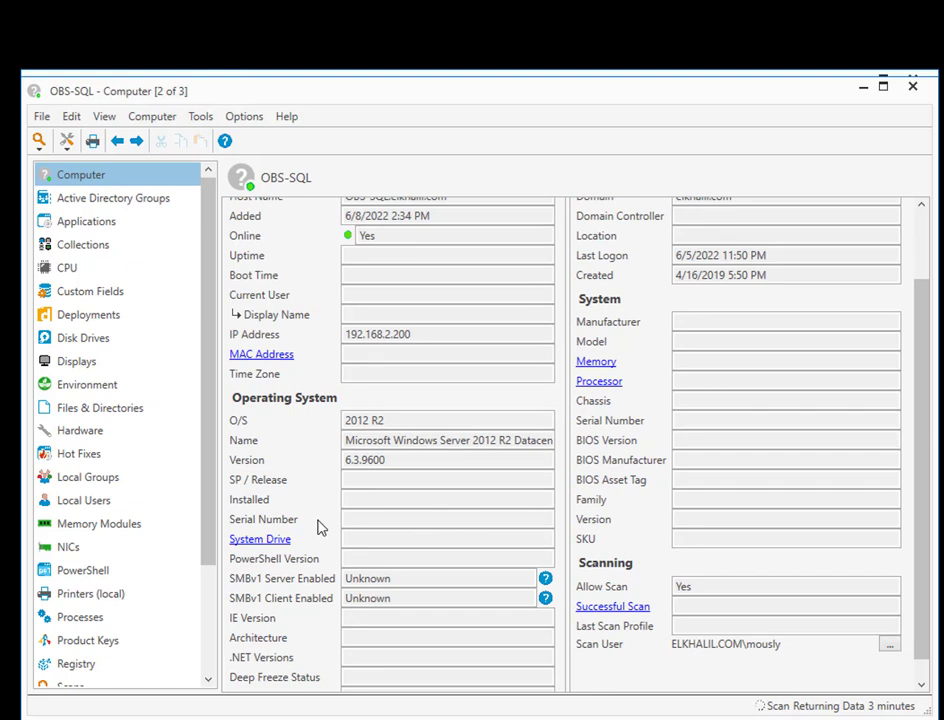
# - Review the displays, deployments, custom fields and CPU information of OBS-SQL
pyautogui.click(94, 367)
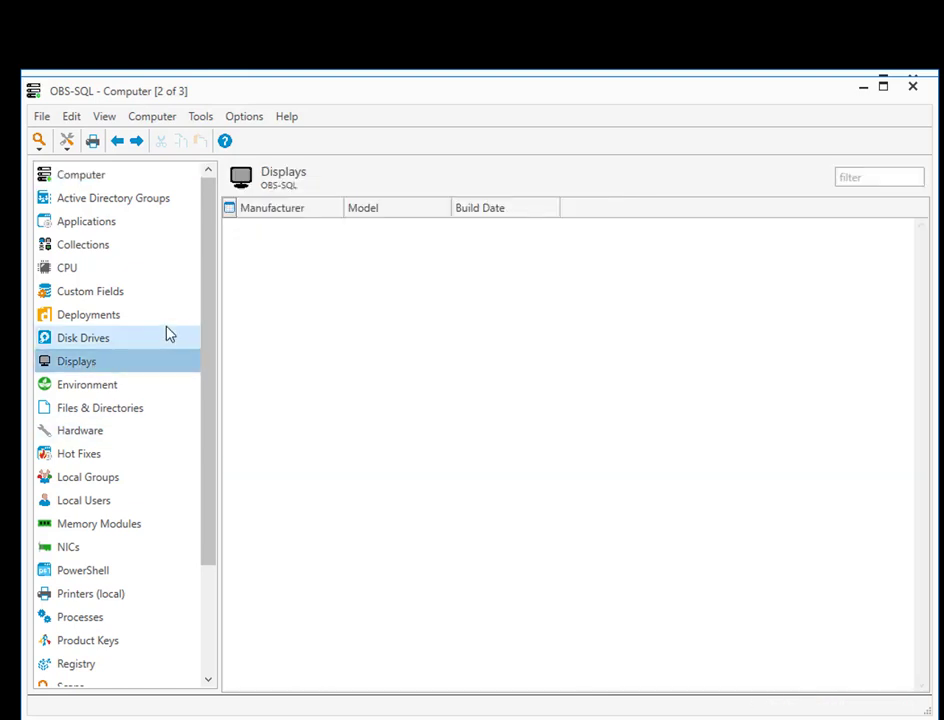
pyautogui.click(125, 316)
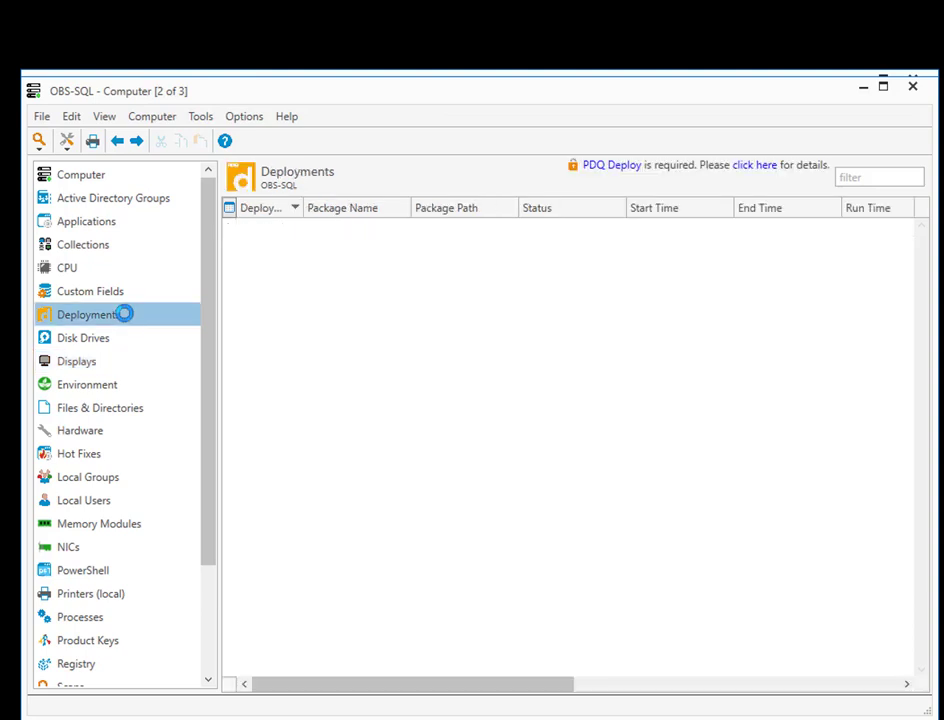
pyautogui.click(116, 292)
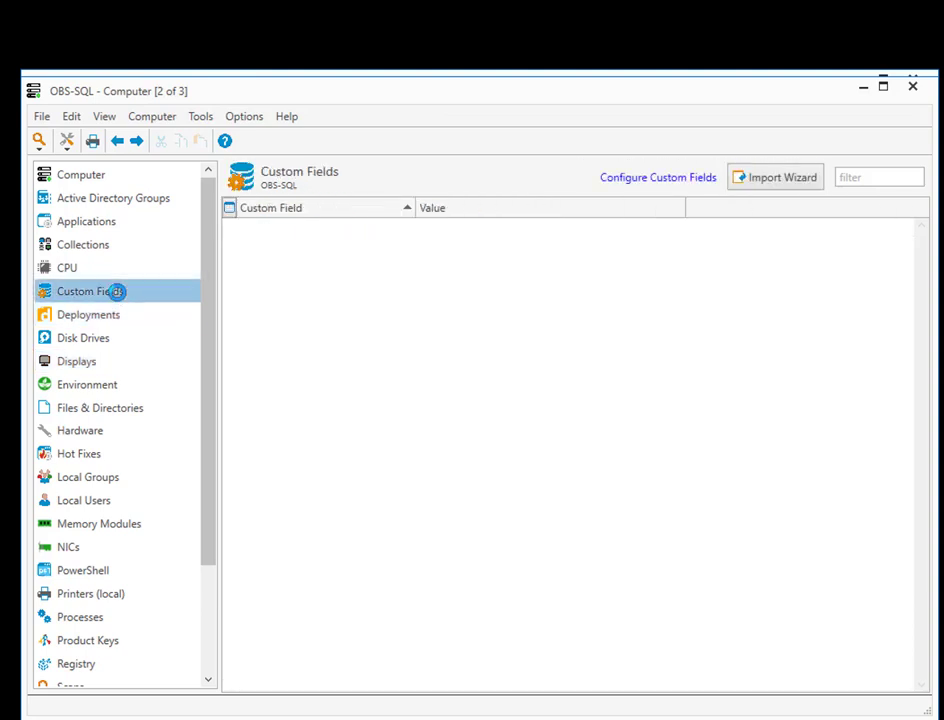
pyautogui.click(99, 269)
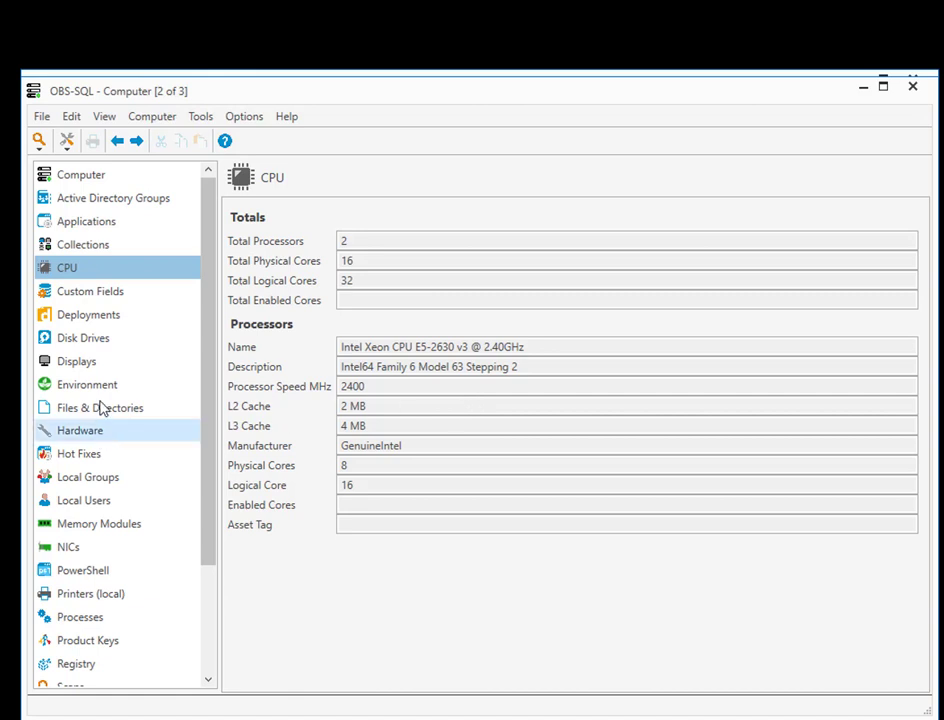
# - Examine the network adapters, memory modules, PowerShell scanner results and local printers of OBS-SQL
pyautogui.click(88, 549)
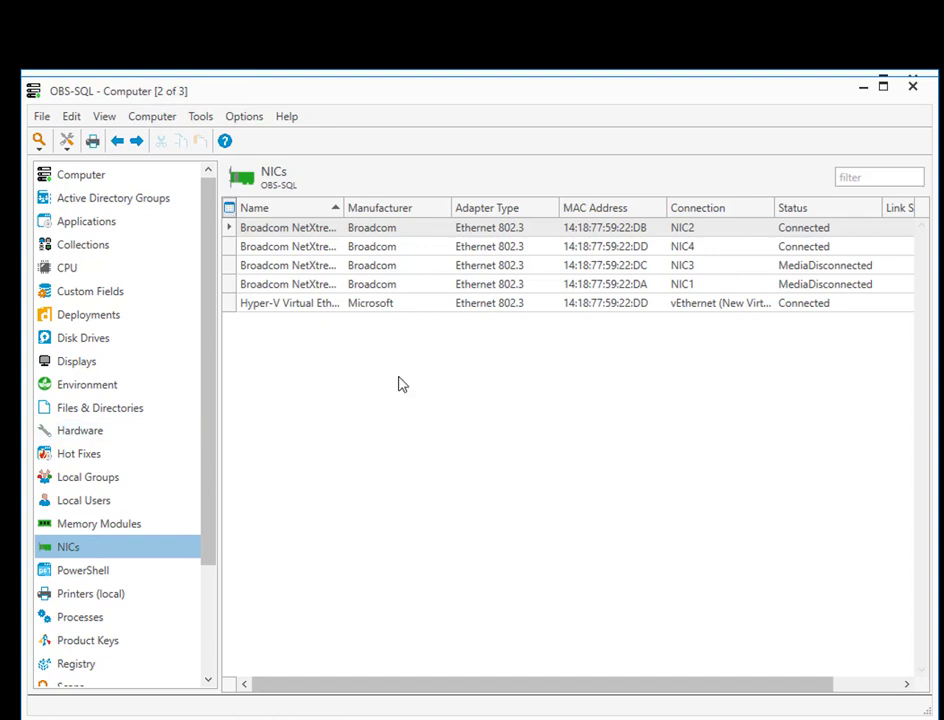
pyautogui.click(82, 525)
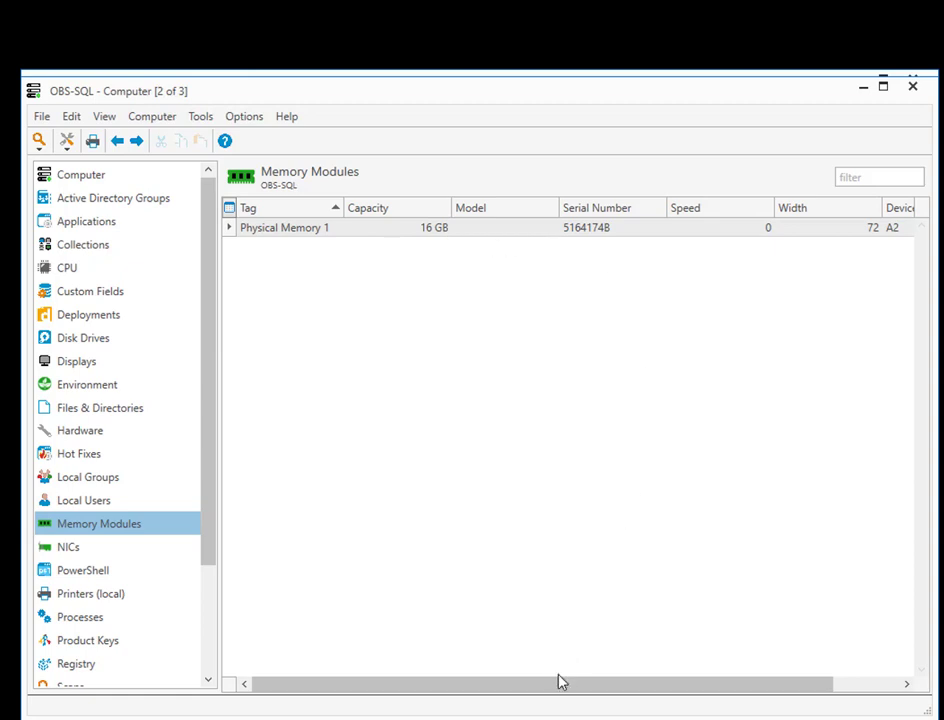
pyautogui.moveTo(557, 688); pyautogui.dragTo(716, 670)
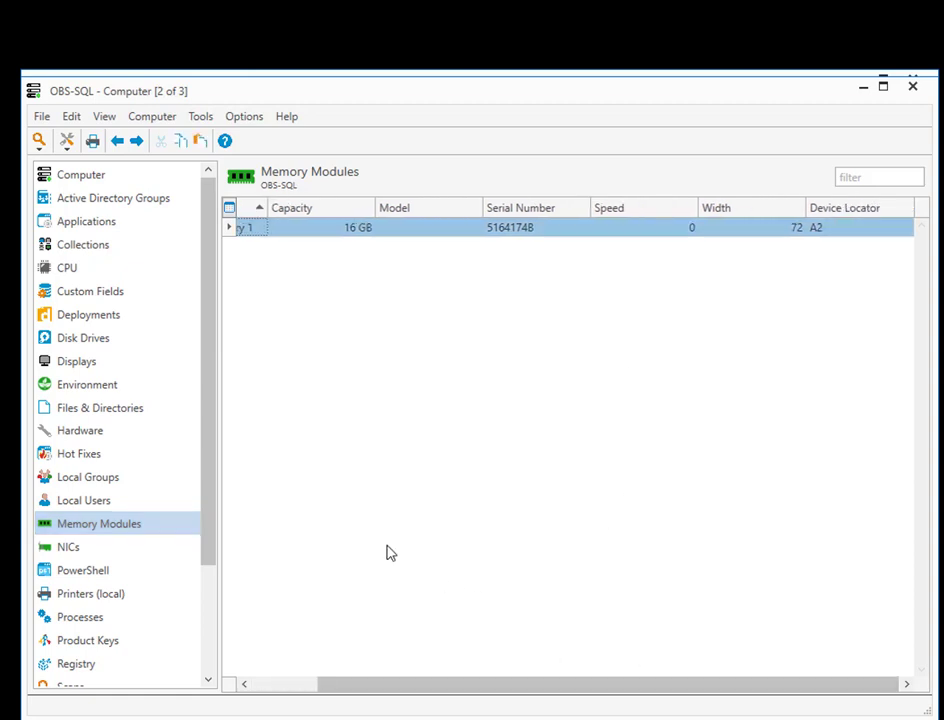
pyautogui.click(70, 550)
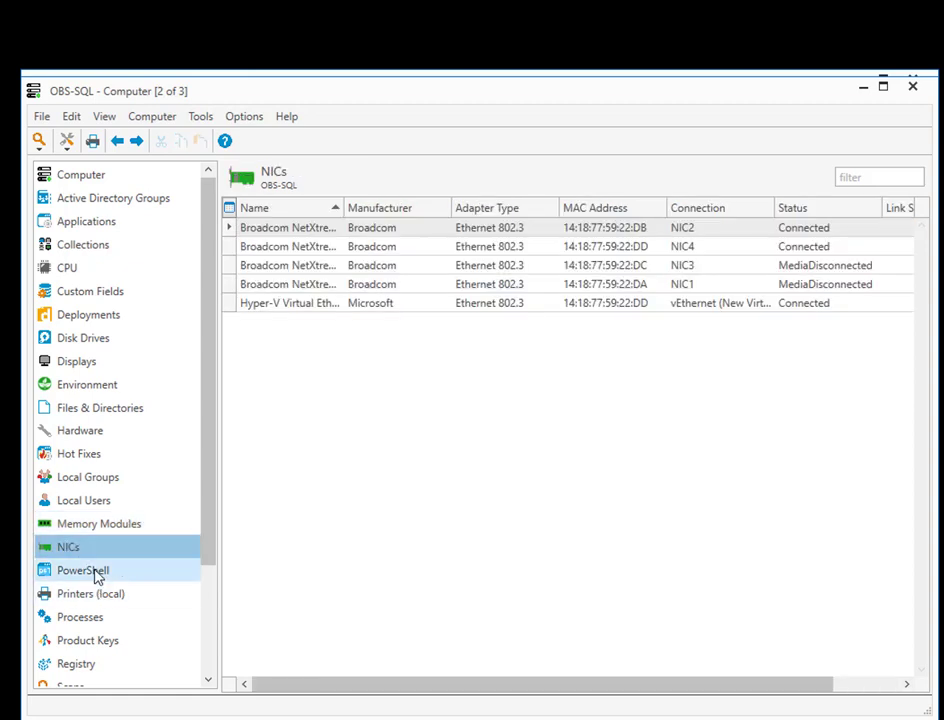
pyautogui.click(93, 570)
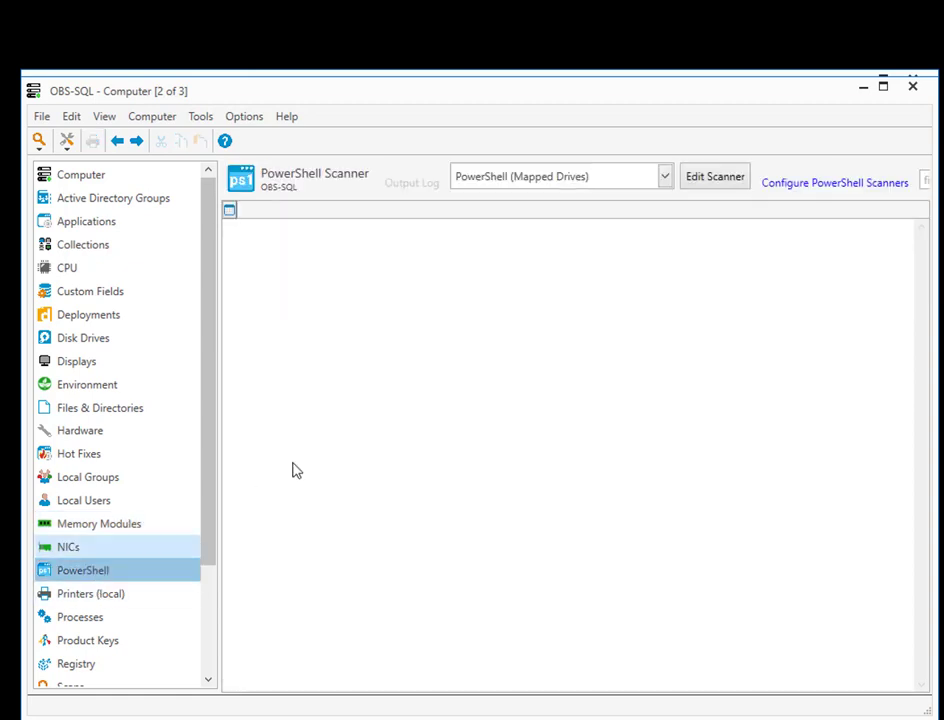
pyautogui.click(120, 593)
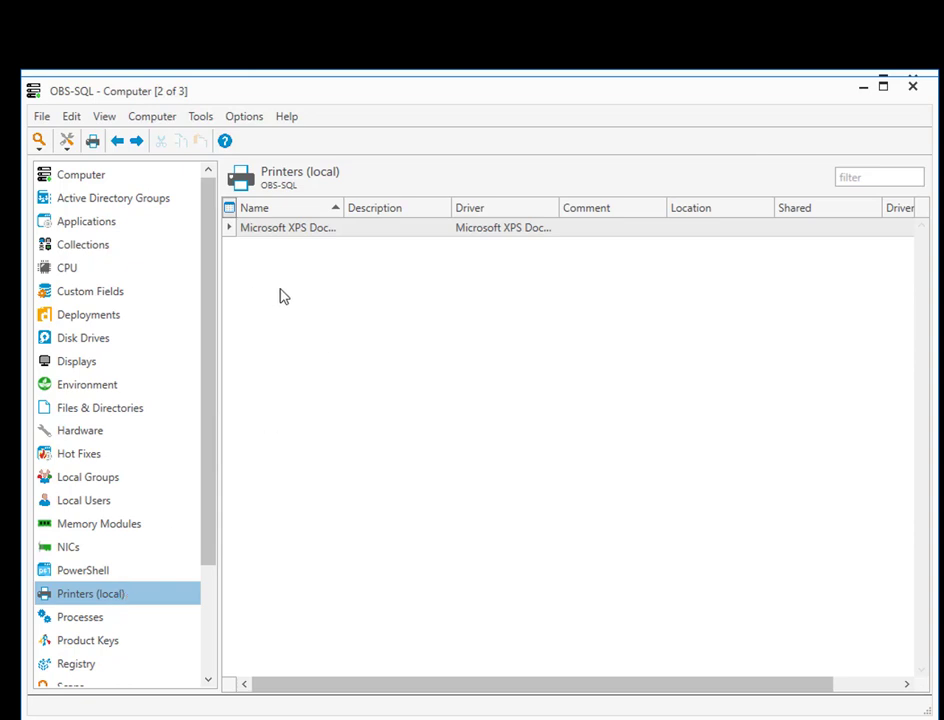
# - Examine the processes, local users, local groups, hot fixes, files and directories, and environment variables of OBS-SQL
pyautogui.click(89, 617)
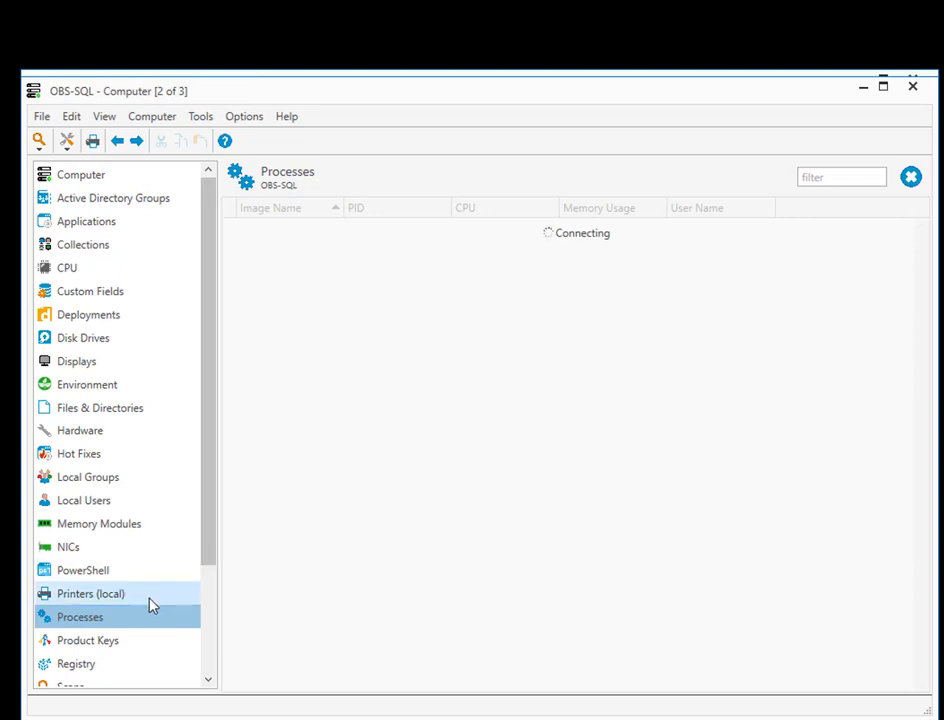
pyautogui.click(99, 500)
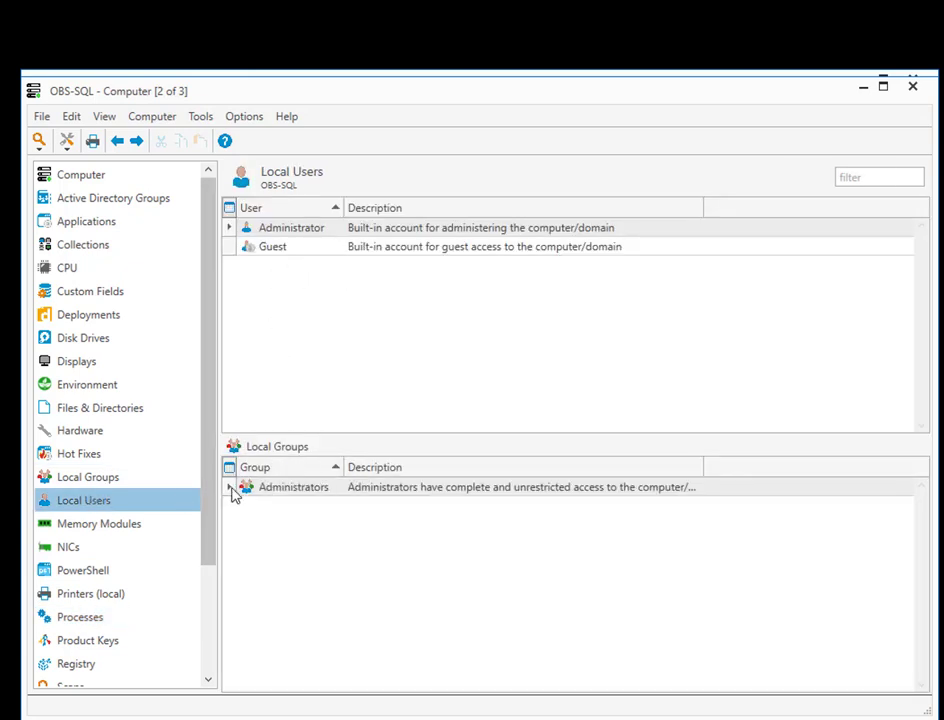
pyautogui.click(116, 484)
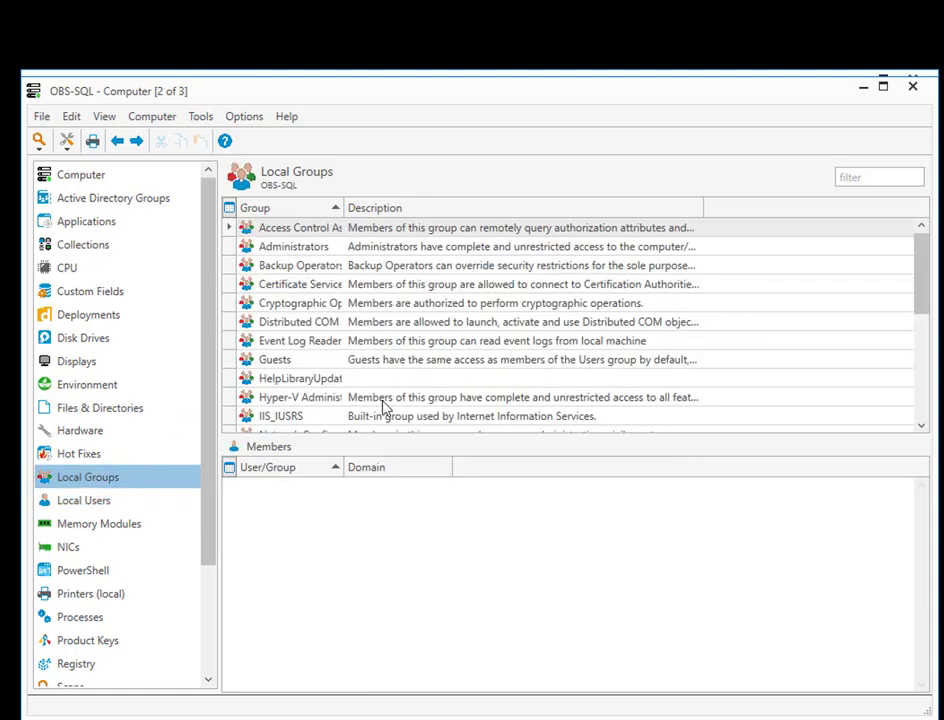
pyautogui.click(74, 455)
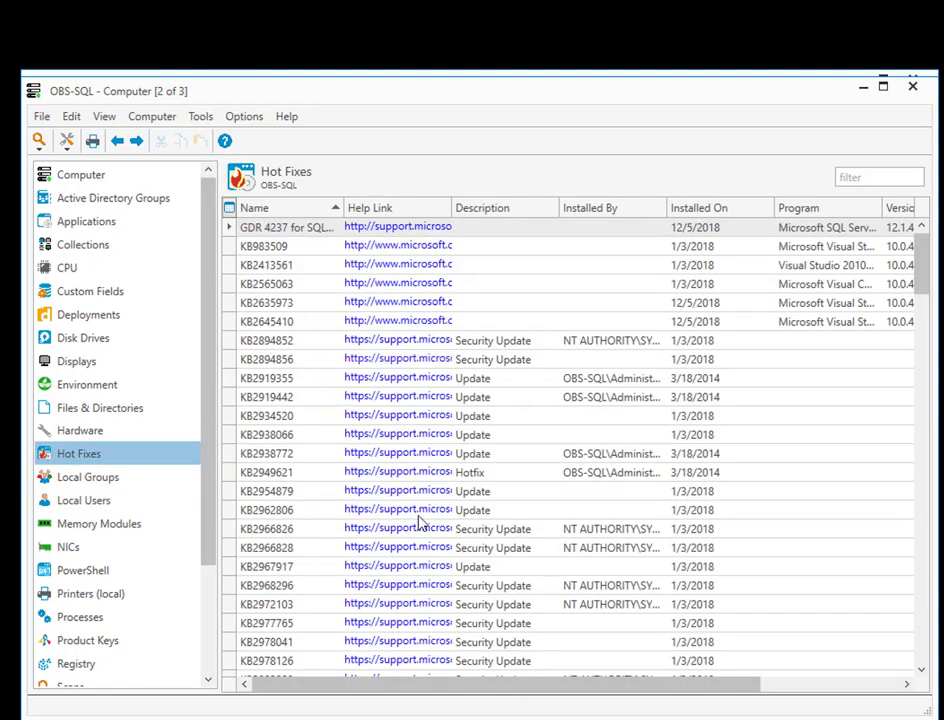
pyautogui.click(132, 416)
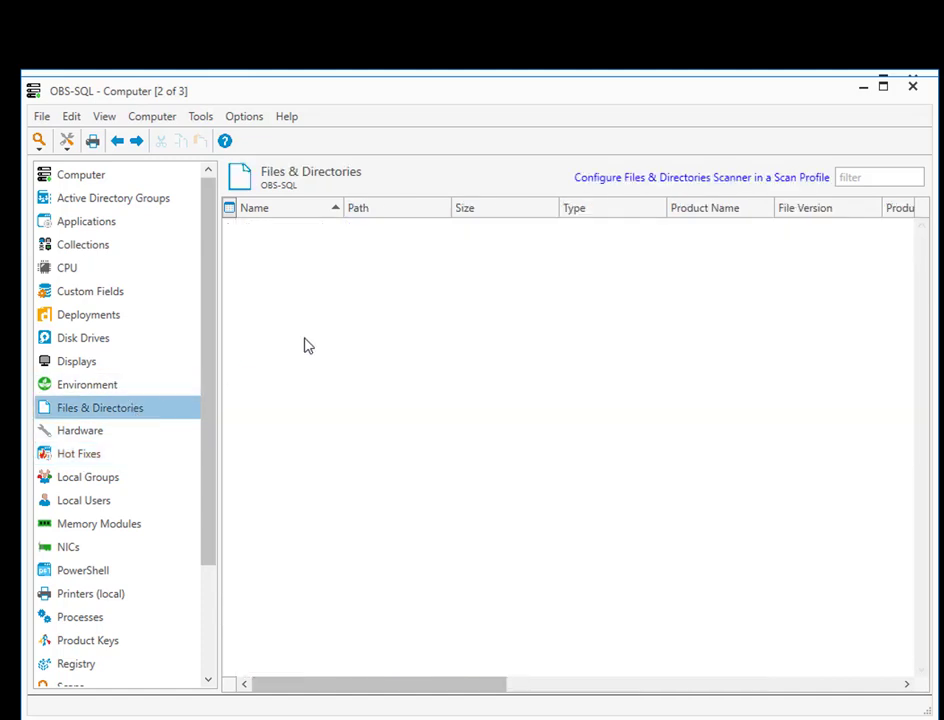
pyautogui.click(93, 386)
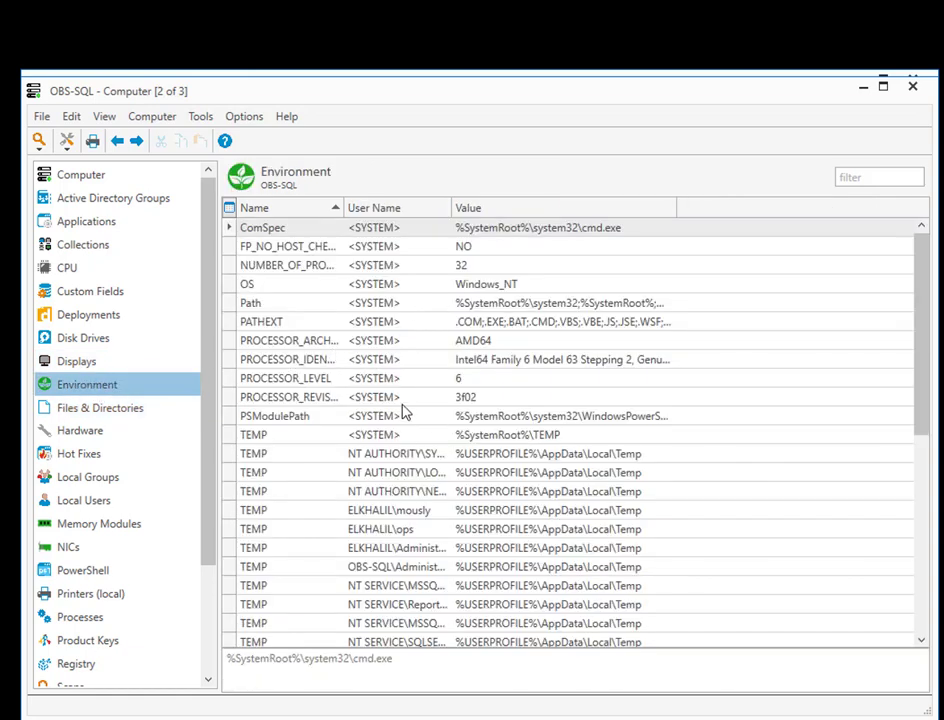
# - Review the deployments, CPU information, collection memberships and Active Directory groups of OBS-SQL
pyautogui.click(120, 314)
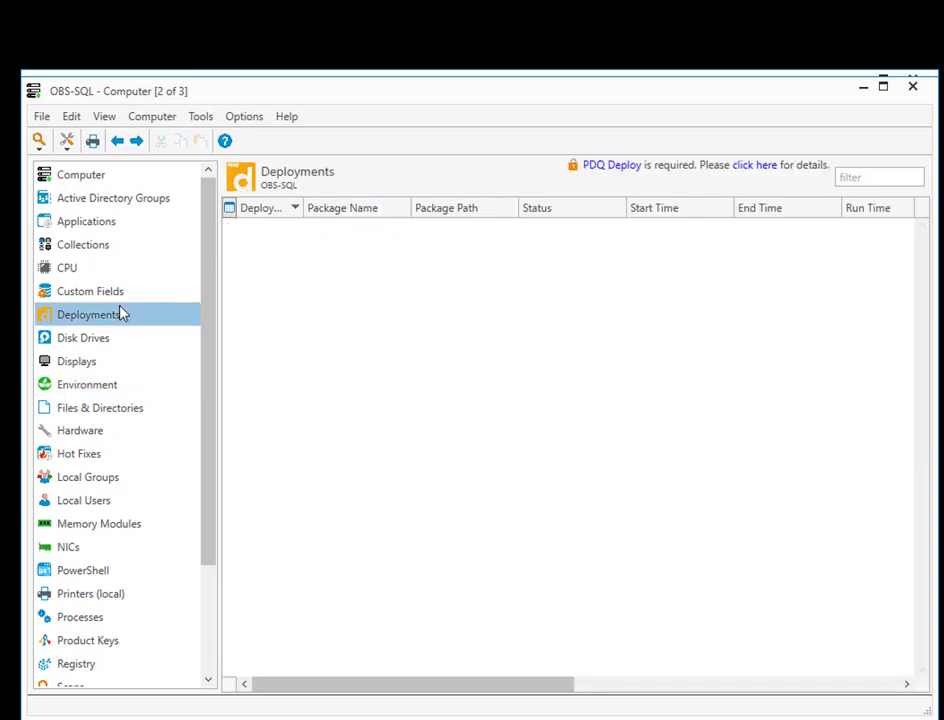
pyautogui.click(100, 268)
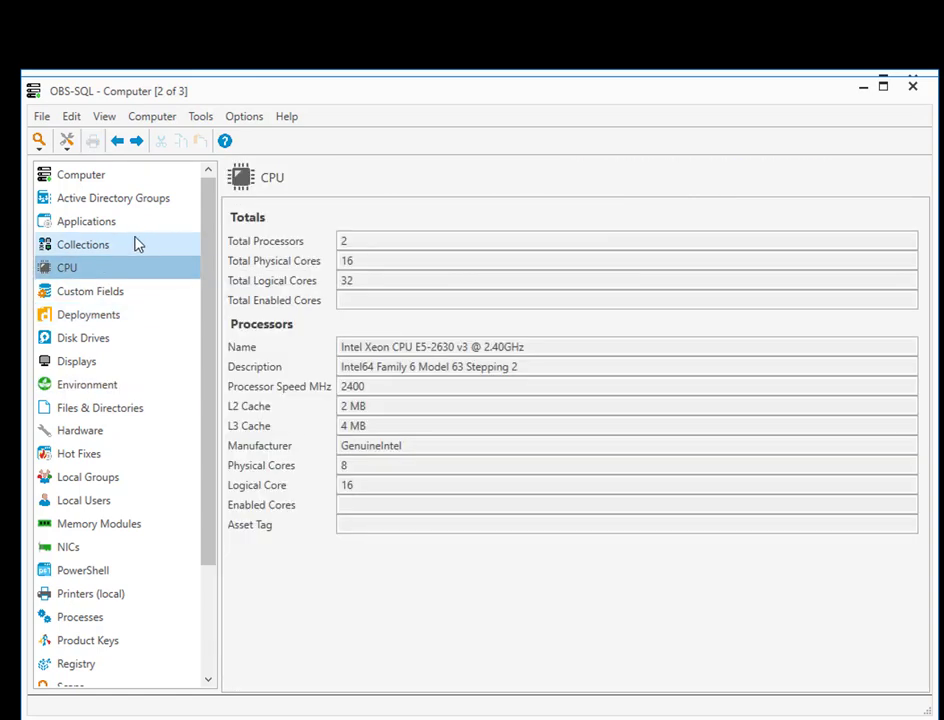
pyautogui.click(134, 238)
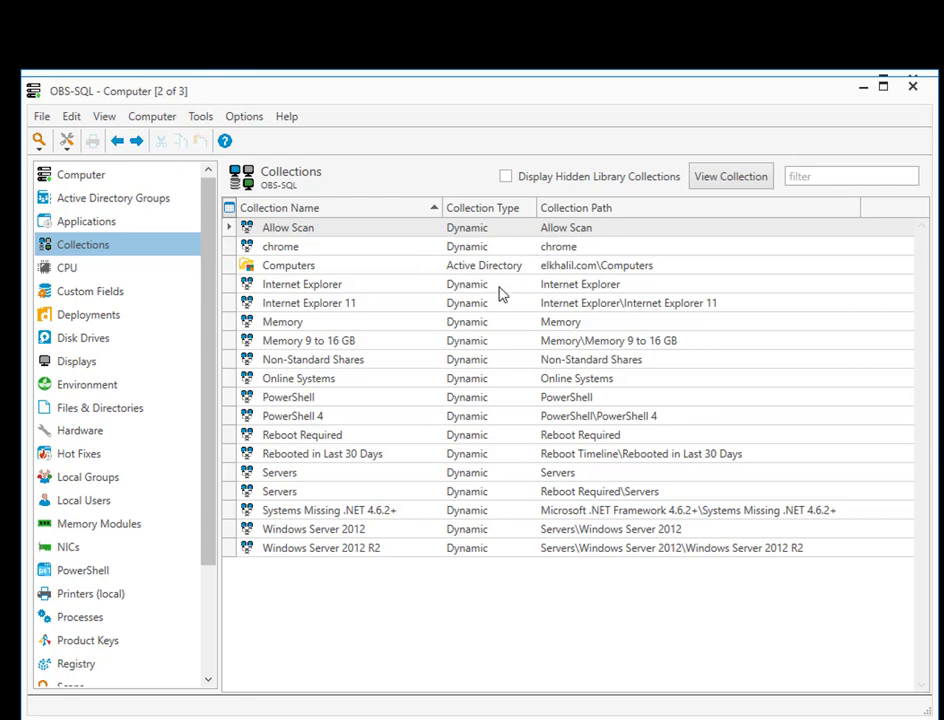
pyautogui.click(121, 198)
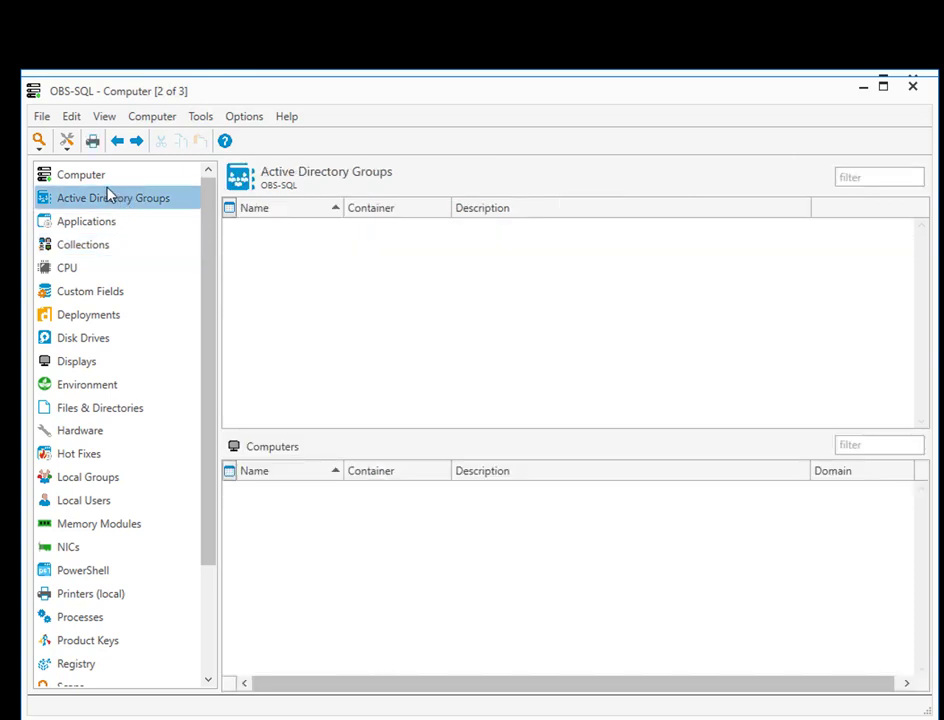
# - Examine the Windows task schedules, WMI scanner results, registry scan results and running processes of OBS-SQL
pyautogui.scroll(-2, 175, 386)
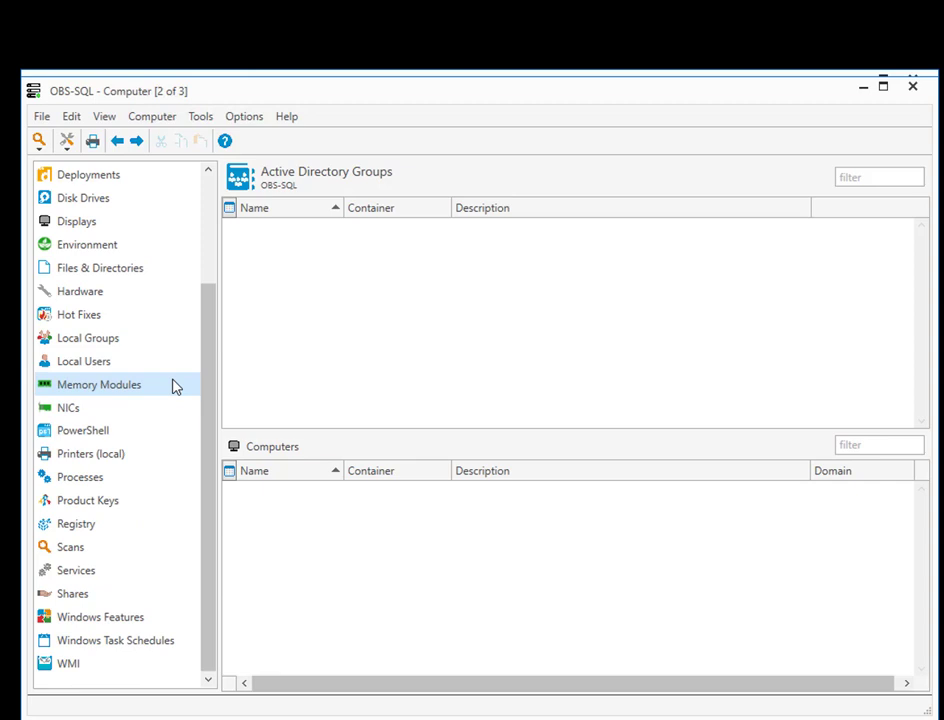
pyautogui.click(143, 640)
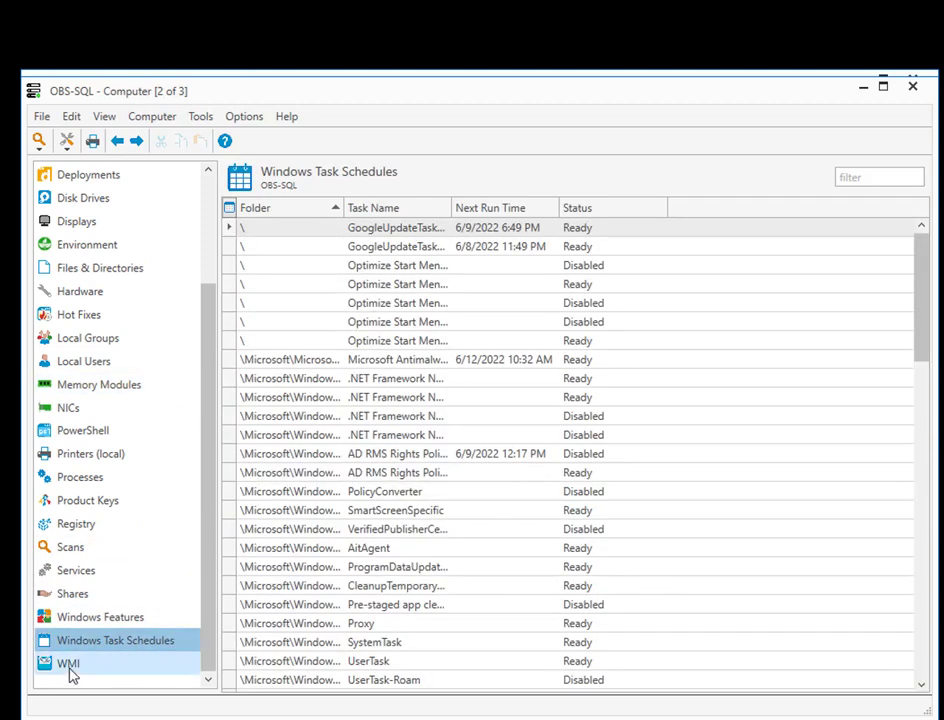
pyautogui.click(70, 664)
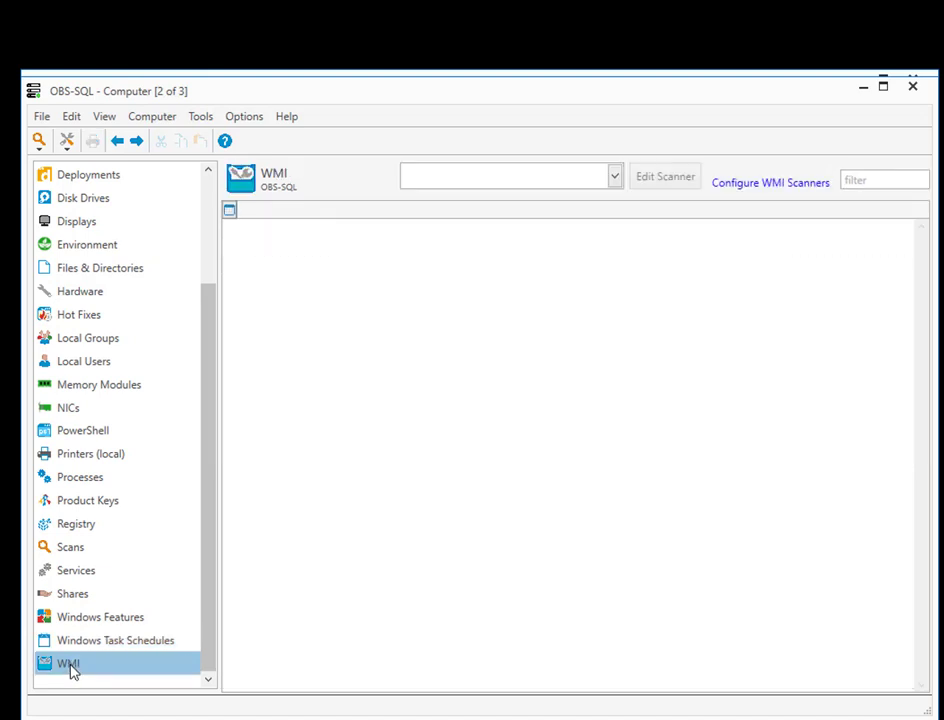
pyautogui.click(115, 527)
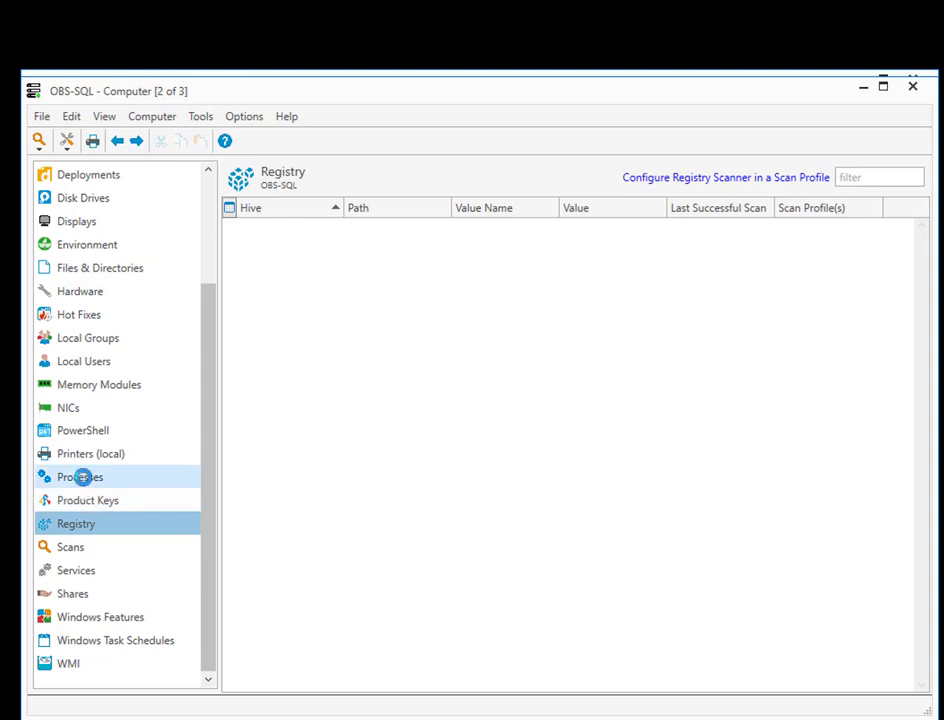
pyautogui.click(82, 477)
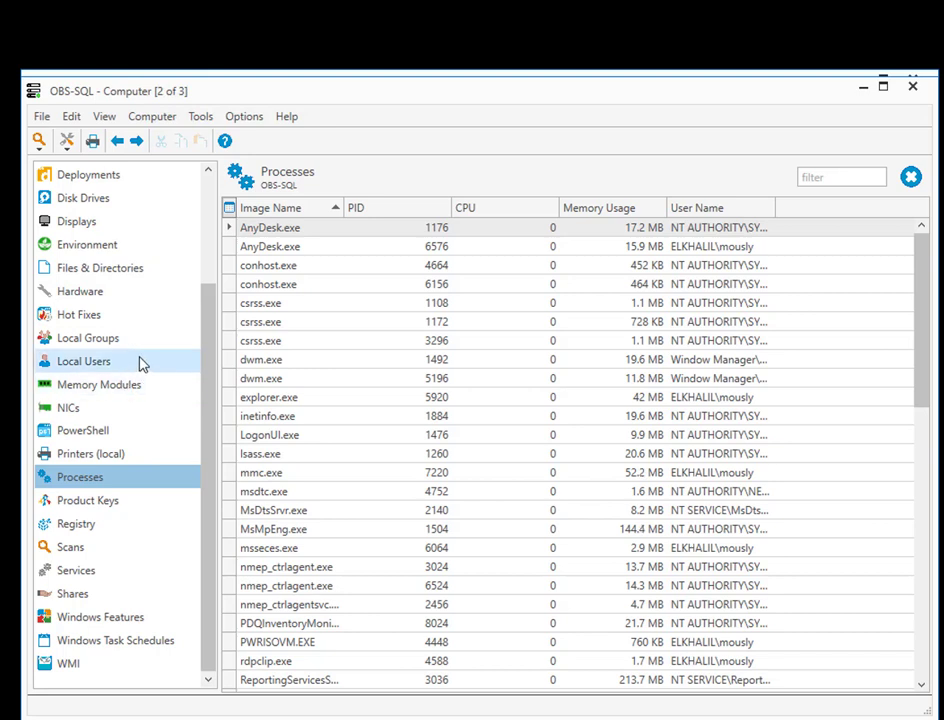
# - Review the displays, disk drives and logical partitions of OBS-SQL, and close its computer details
pyautogui.scroll(1, 142, 365)
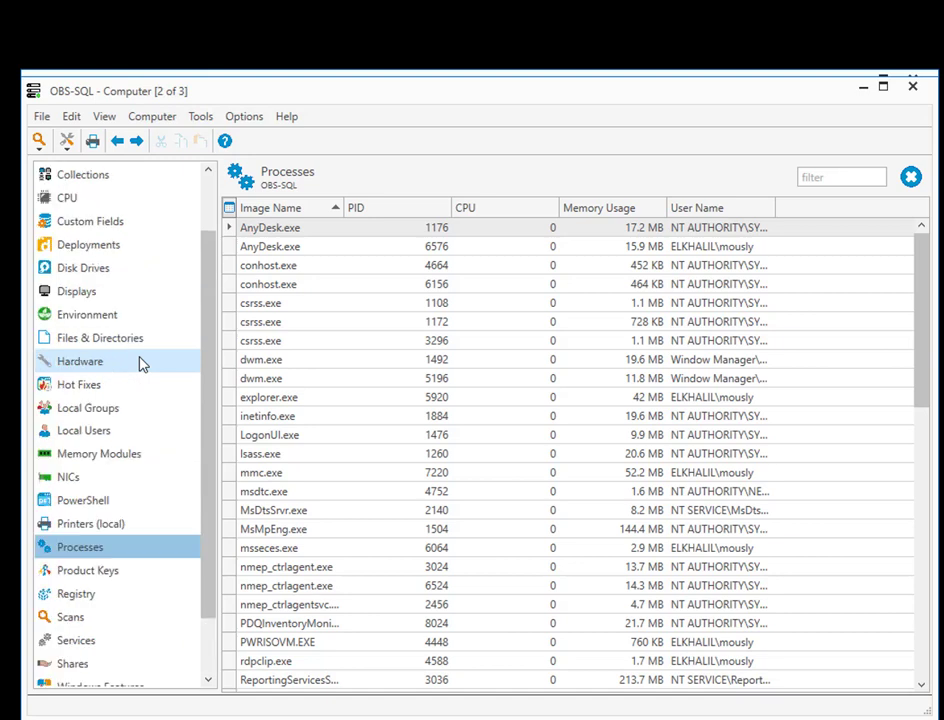
pyautogui.click(136, 302)
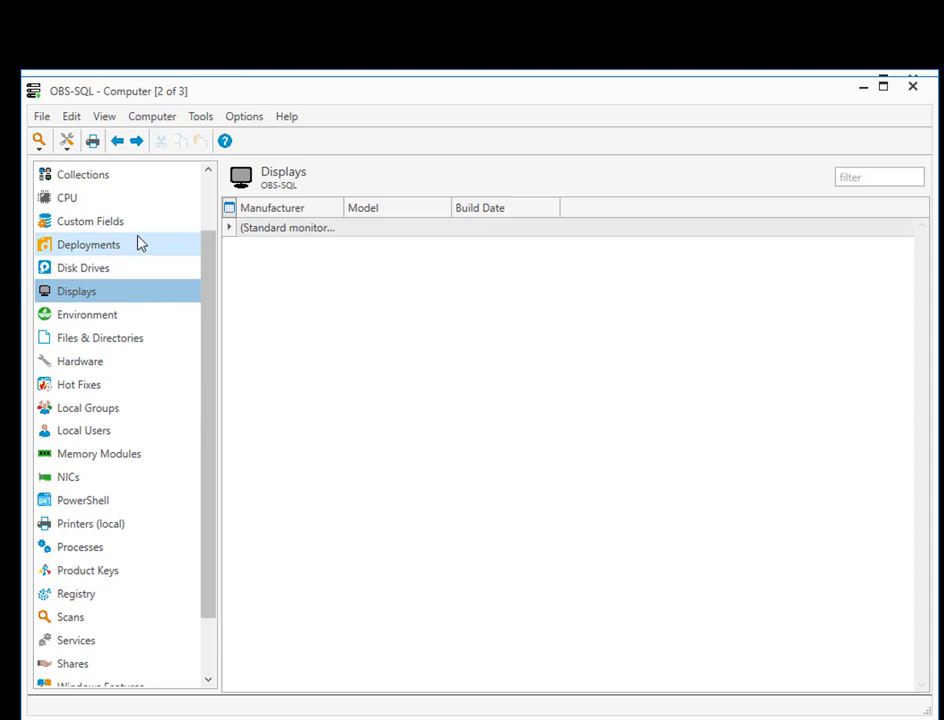
pyautogui.click(110, 267)
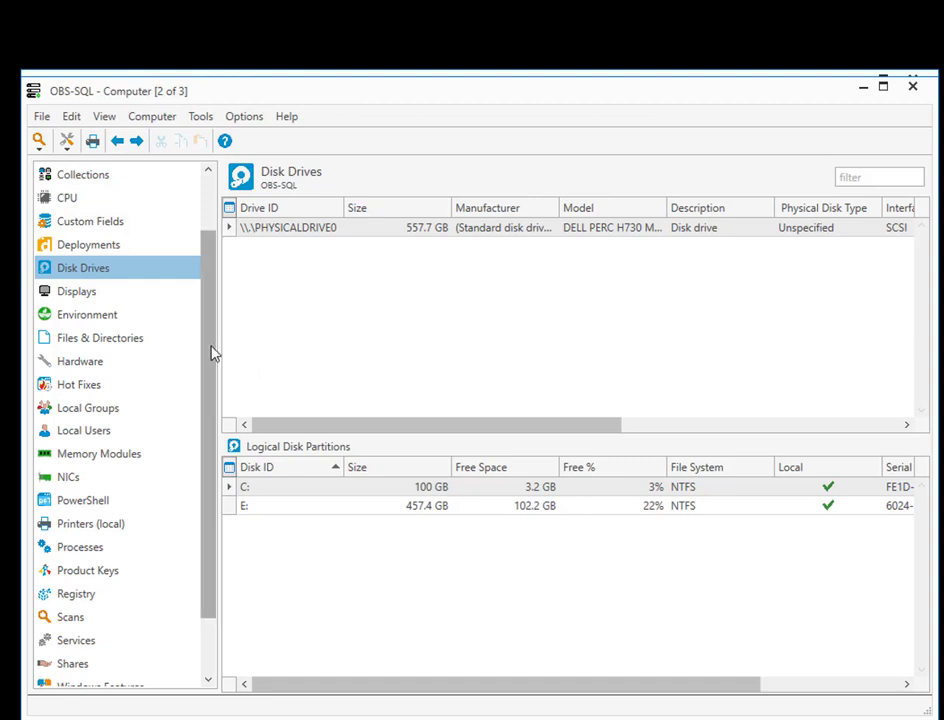
pyautogui.moveTo(219, 379); pyautogui.dragTo(211, 305)
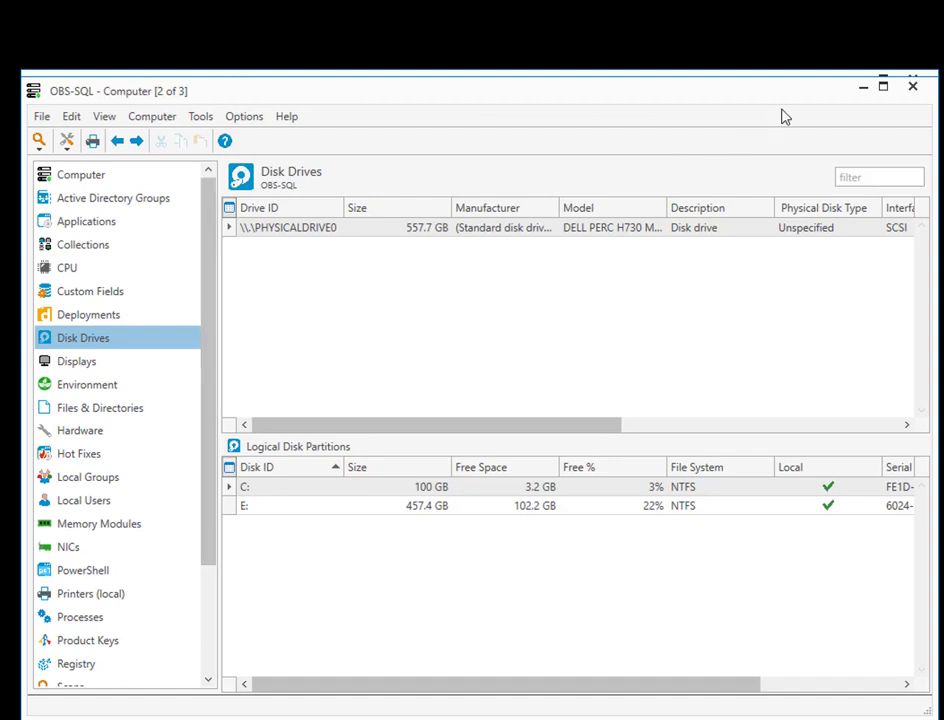
pyautogui.click(912, 88)
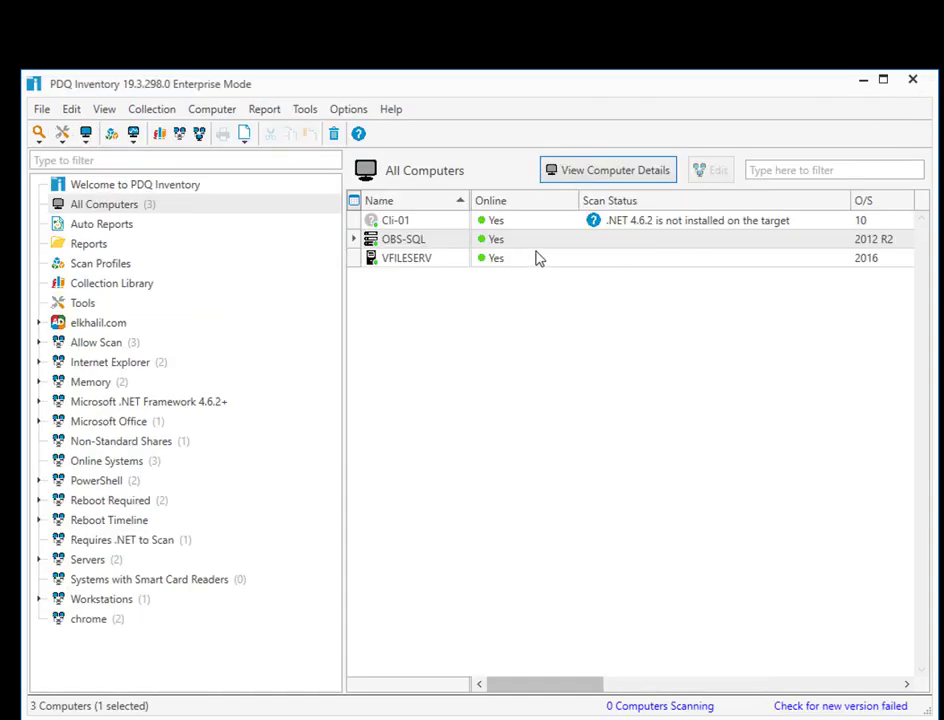
pyautogui.click(548, 688)
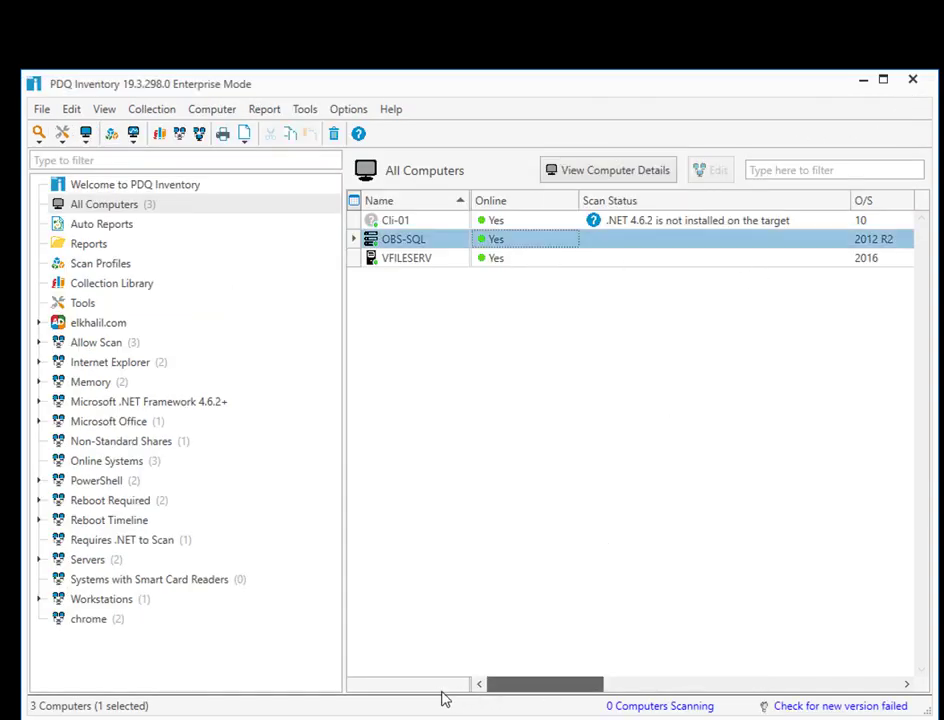
# - Open the computer details of VFILESERV, review its disk drives, CPU, applications and general computer information, and close them
pyautogui.click(422, 262)
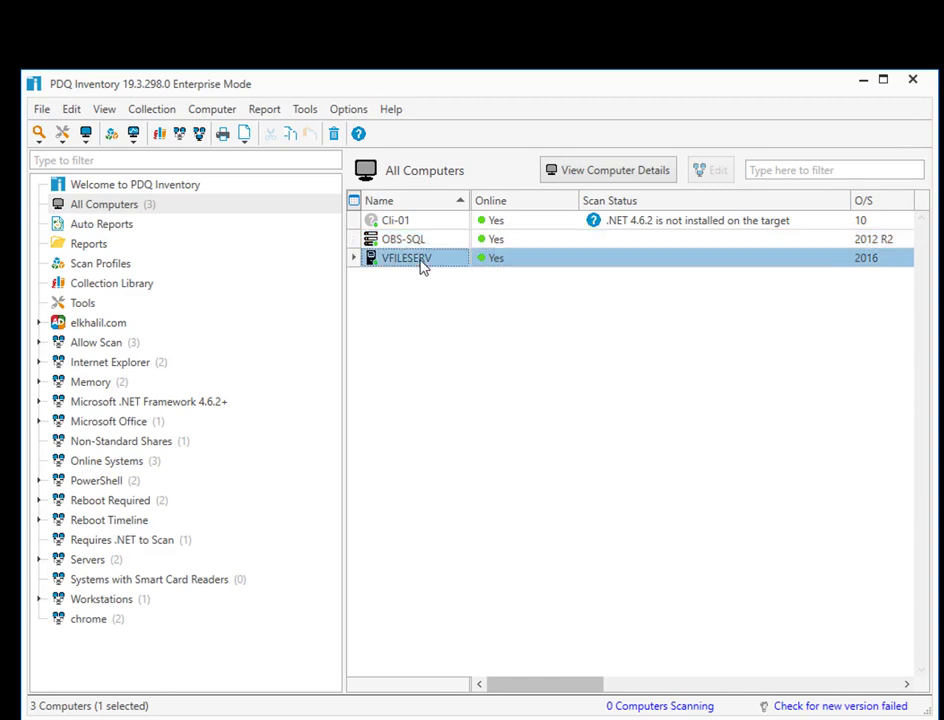
pyautogui.click(618, 172)
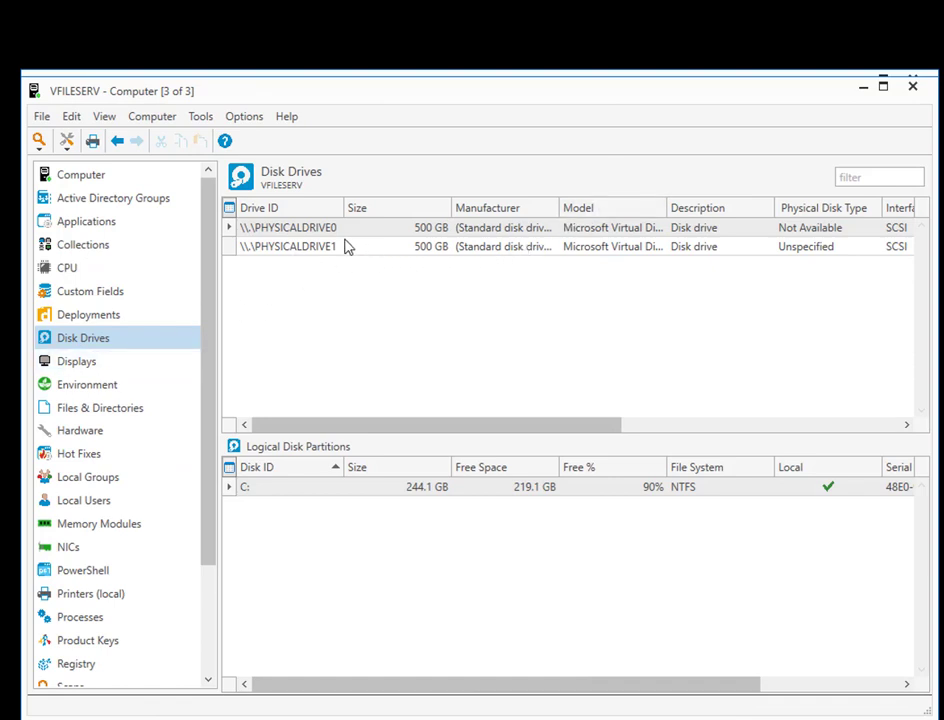
pyautogui.click(68, 270)
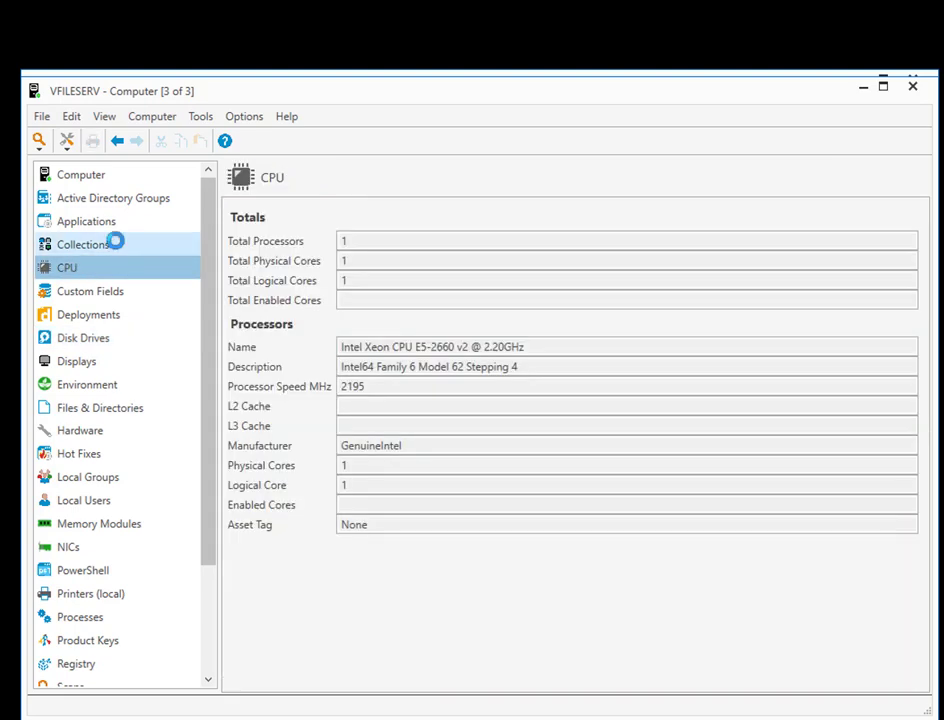
pyautogui.click(134, 238)
pyautogui.click(135, 224)
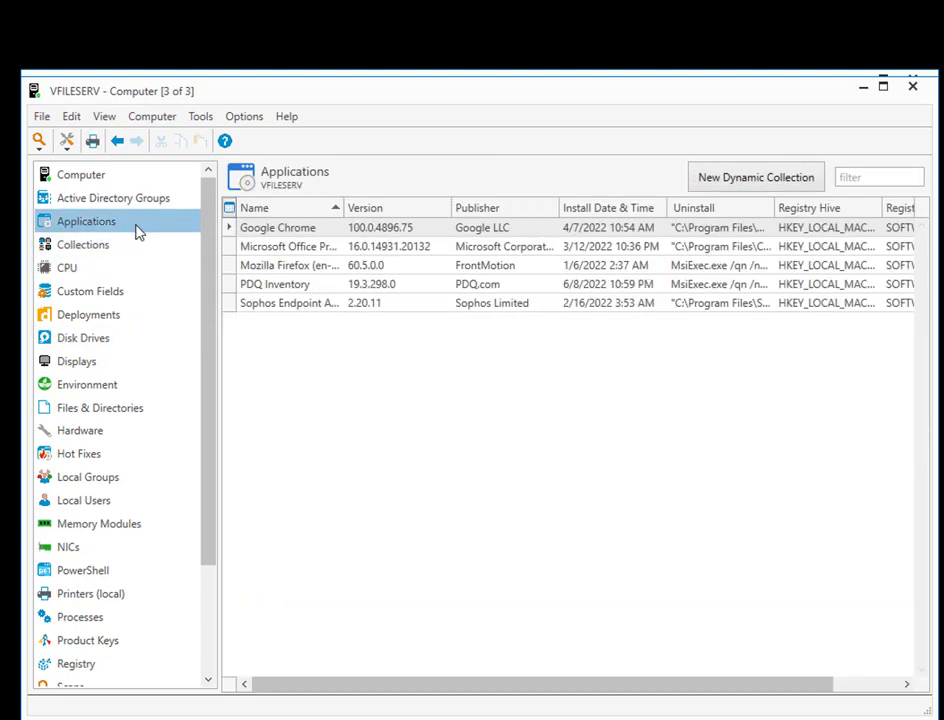
pyautogui.click(112, 178)
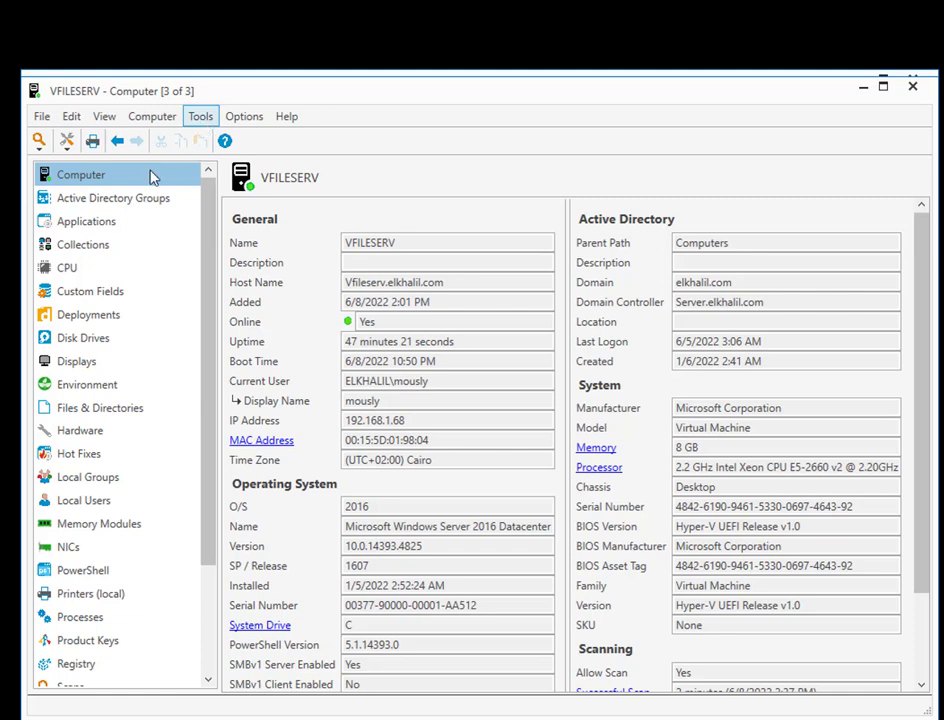
pyautogui.click(913, 88)
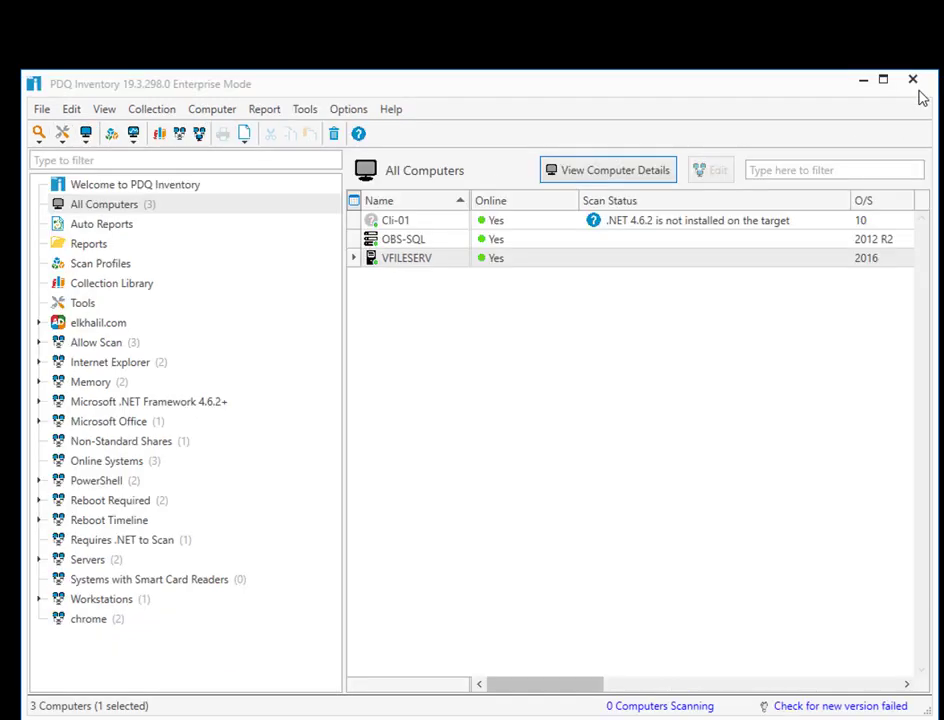
# - Scan the All Computers collection with the Windows Firewall Configuration scan profile
pyautogui.rightClick(414, 262)
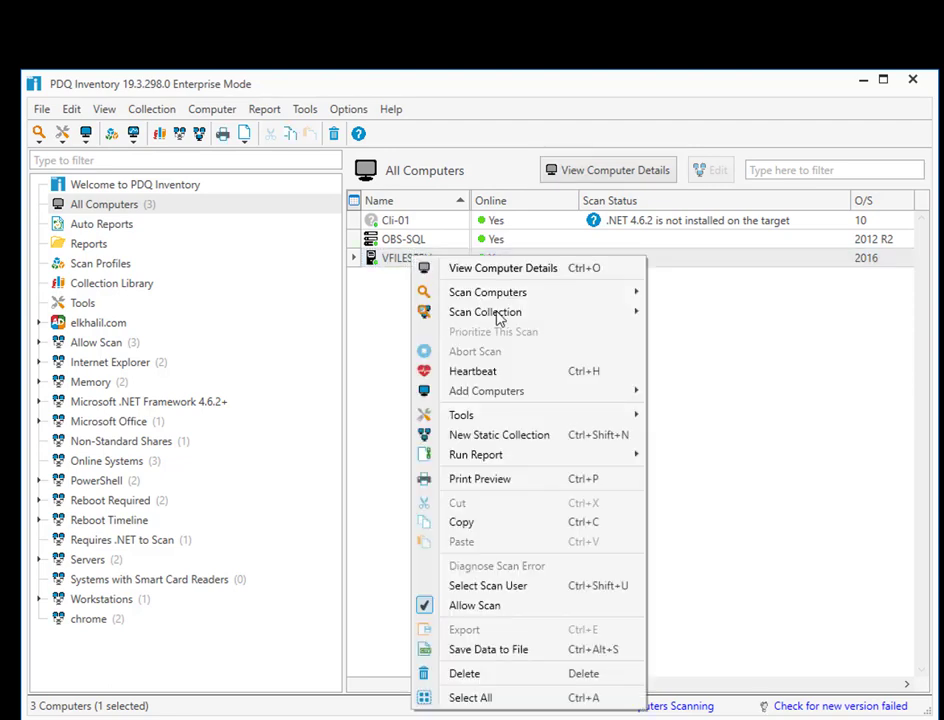
pyautogui.moveTo(506, 318)
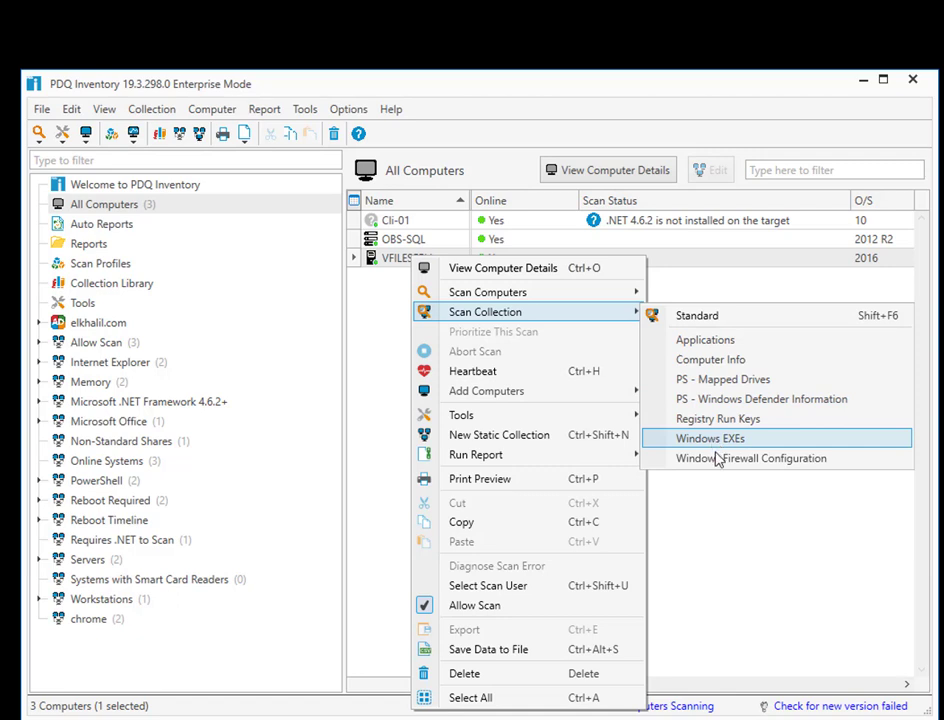
pyautogui.click(722, 465)
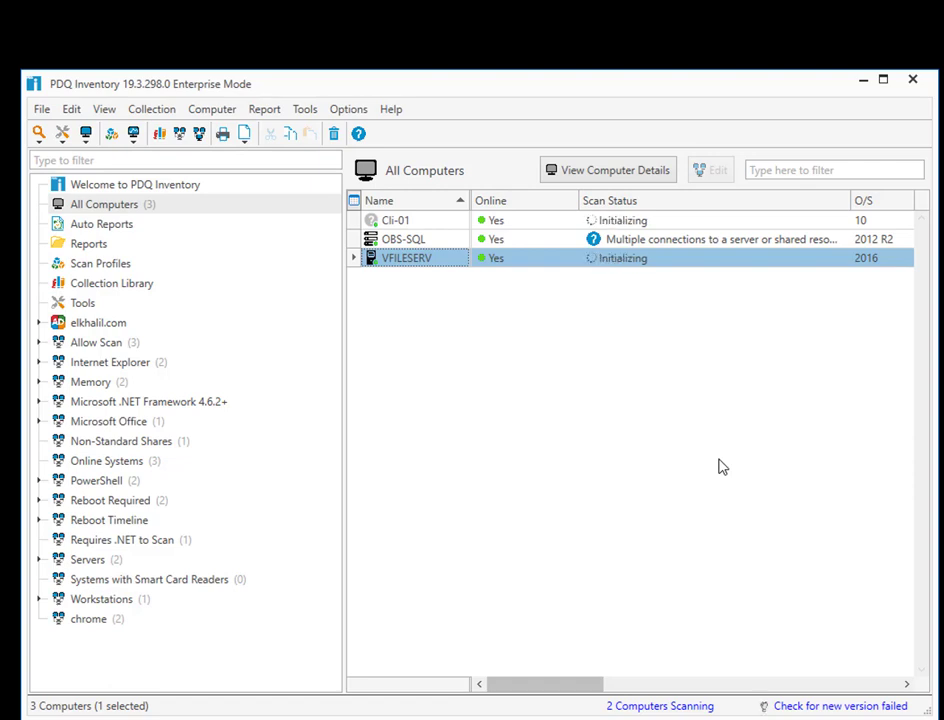
# - Diagnose the scan error of OBS-SQL, read its expanded error details, and close the error information
pyautogui.click(615, 244)
pyautogui.rightClick(617, 250)
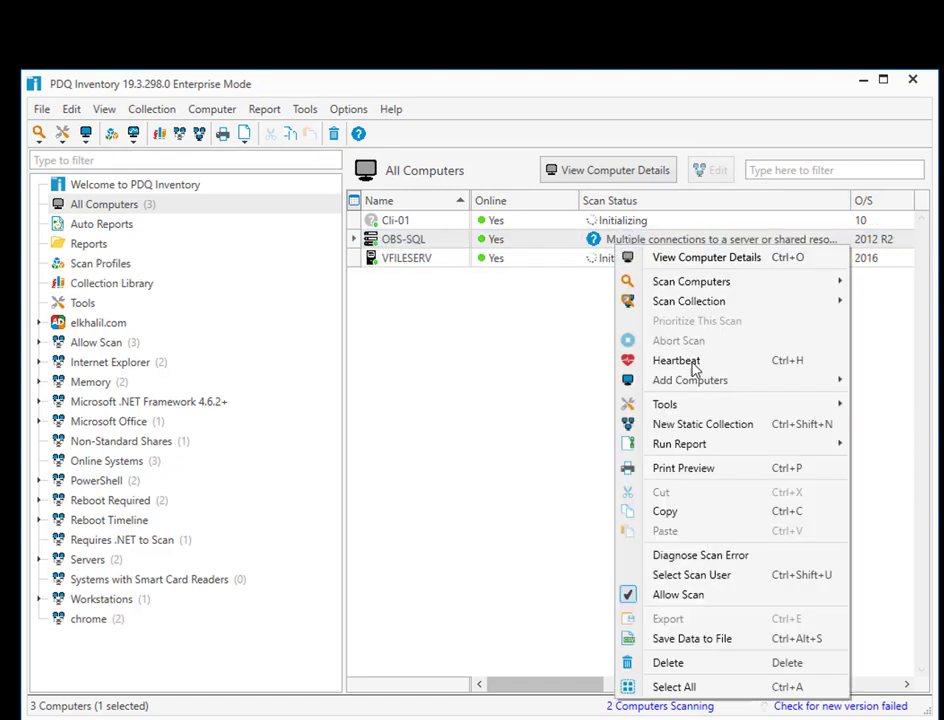
pyautogui.click(716, 563)
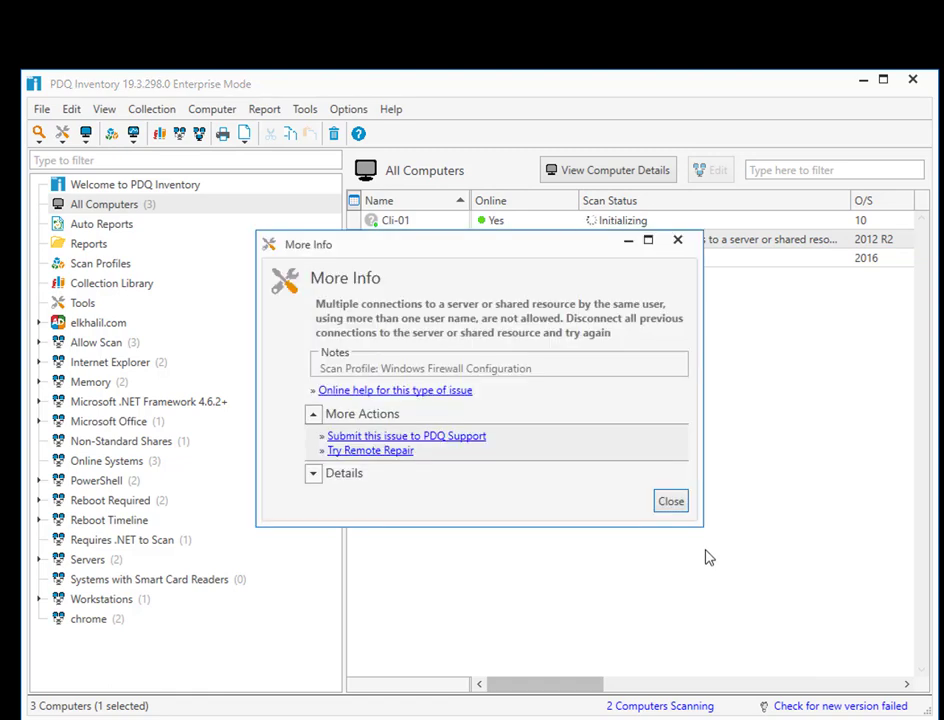
pyautogui.click(315, 475)
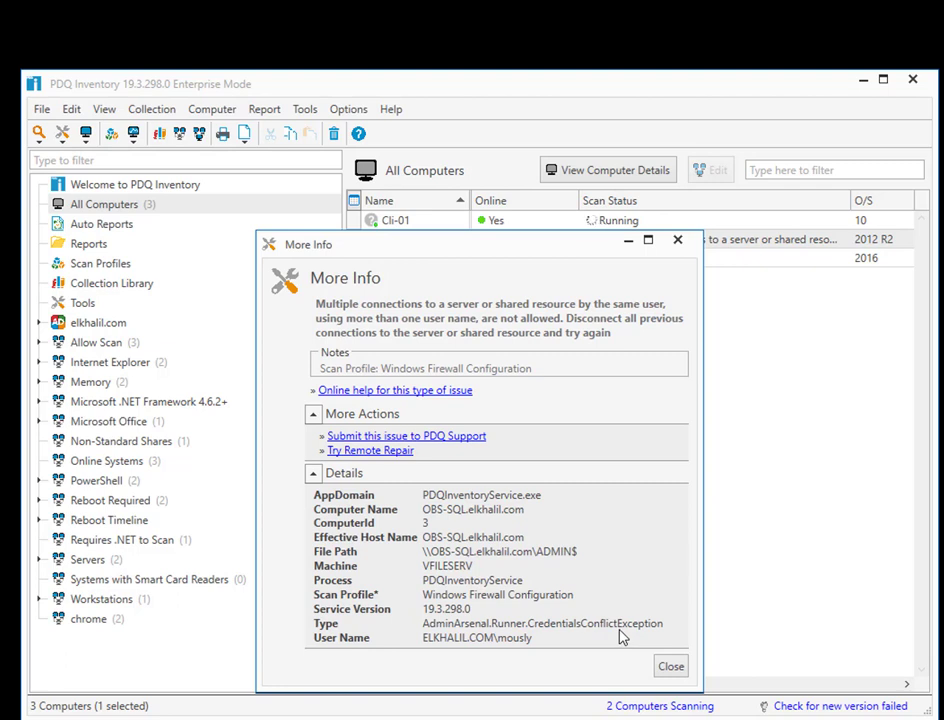
pyautogui.click(314, 475)
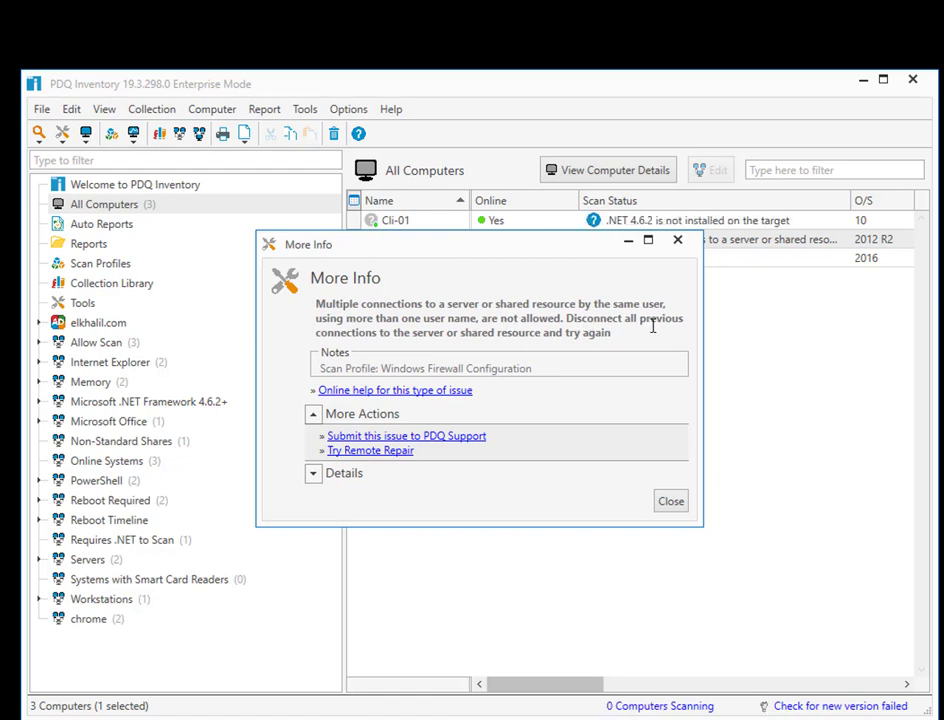
pyautogui.click(672, 506)
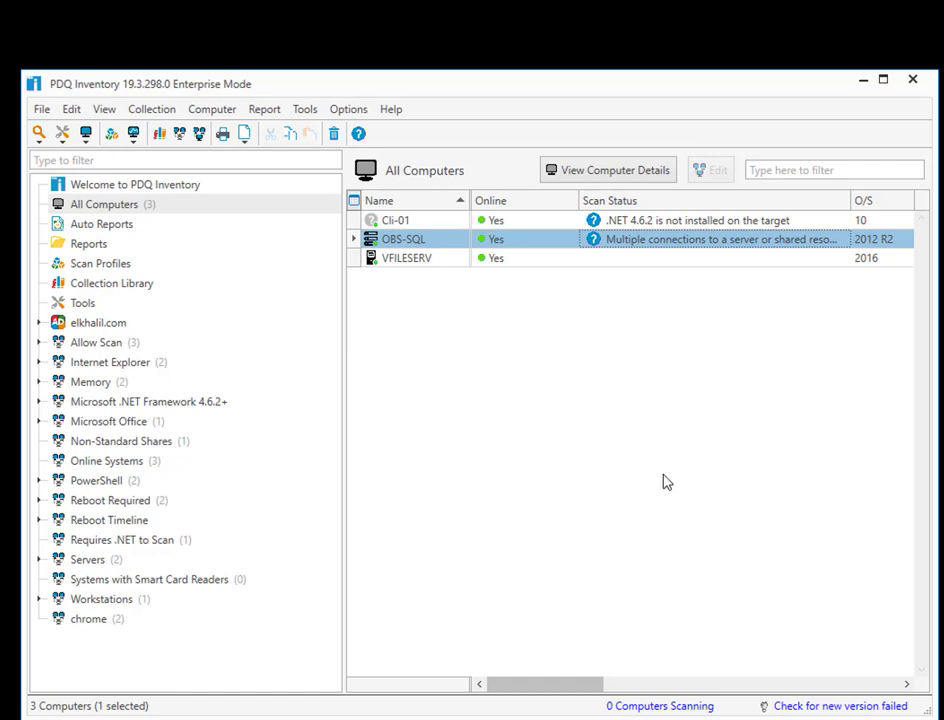
# - Open the computer details of VFILESERV and review its general, operating system, Active Directory, system and scanning information
pyautogui.click(534, 262)
pyautogui.rightClick(534, 266)
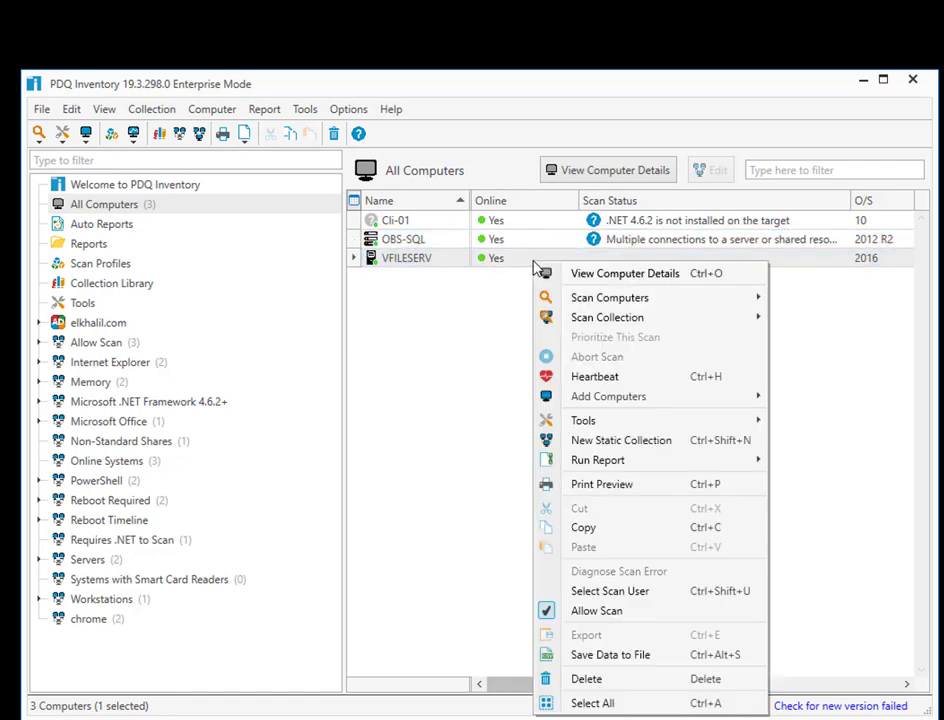
pyautogui.click(623, 176)
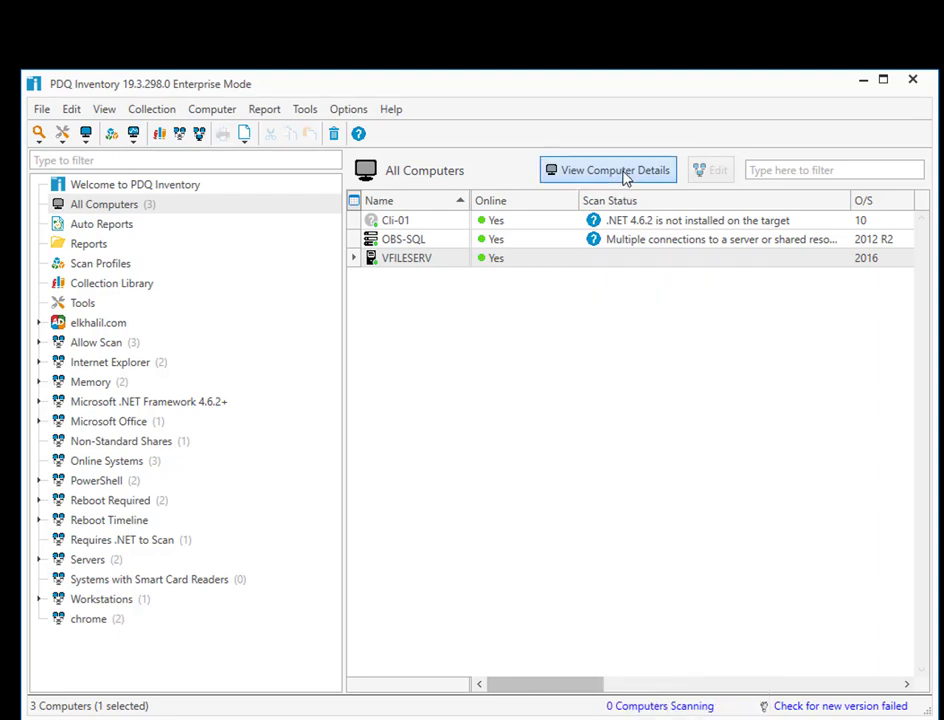
pyautogui.click(624, 174)
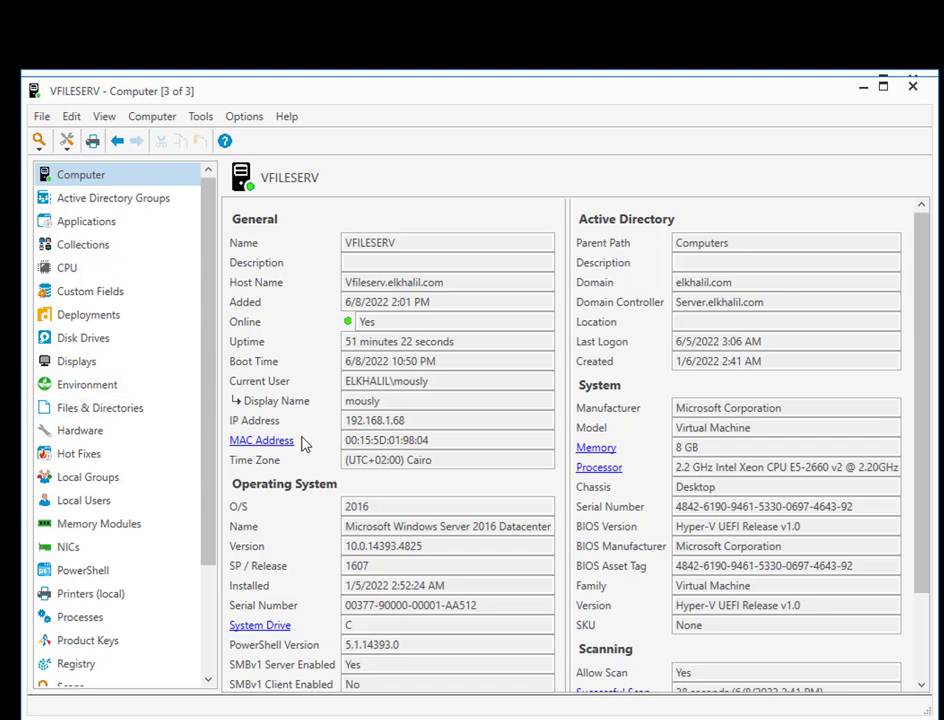
pyautogui.scroll(-2, 306, 445)
pyautogui.scroll(-1, 306, 445)
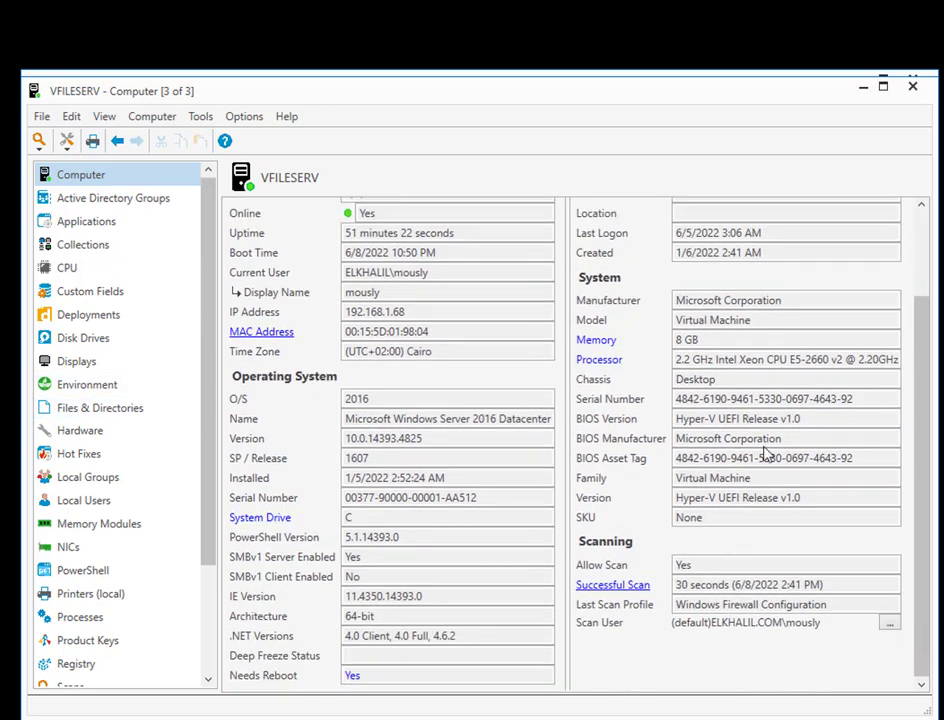
pyautogui.scroll(3, 763, 453)
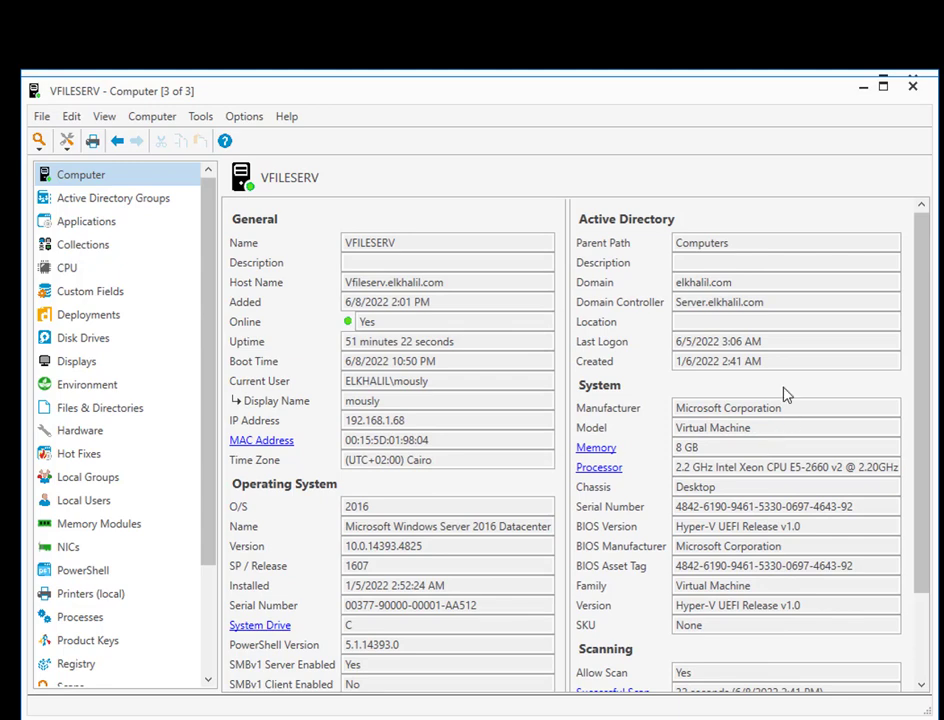
pyautogui.scroll(-3, 503, 507)
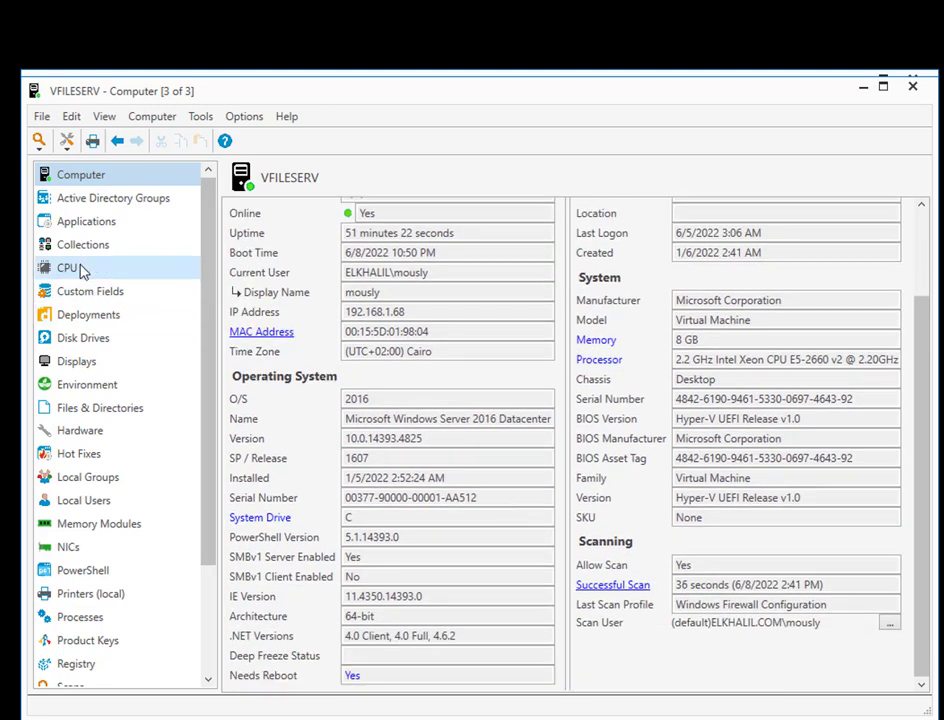
# - Review the CPU, custom fields and displays recorded for VFILESERV
pyautogui.click(92, 267)
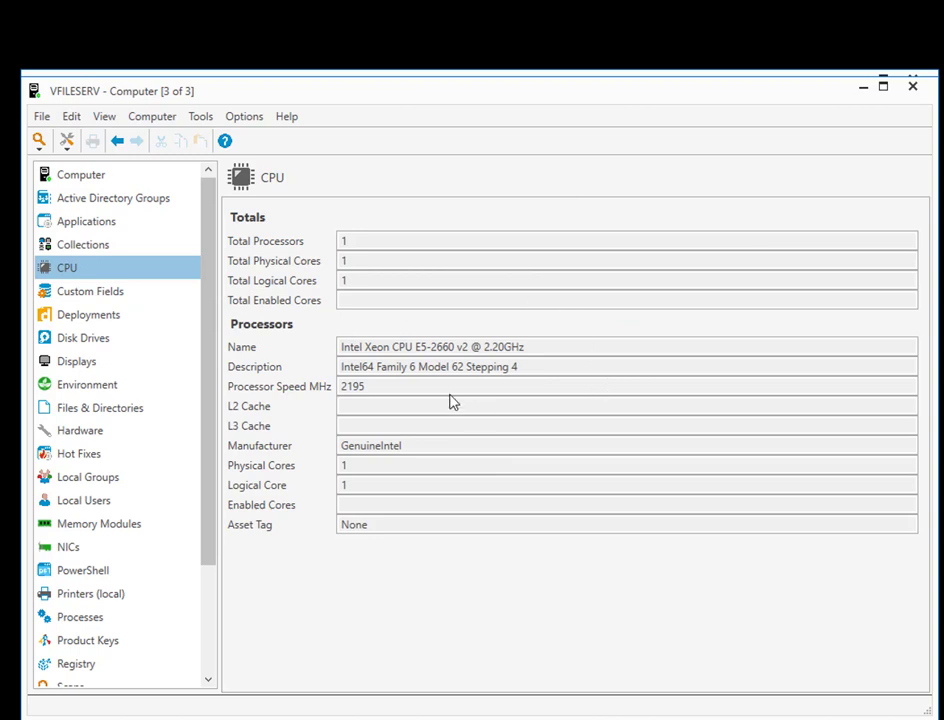
pyautogui.click(108, 292)
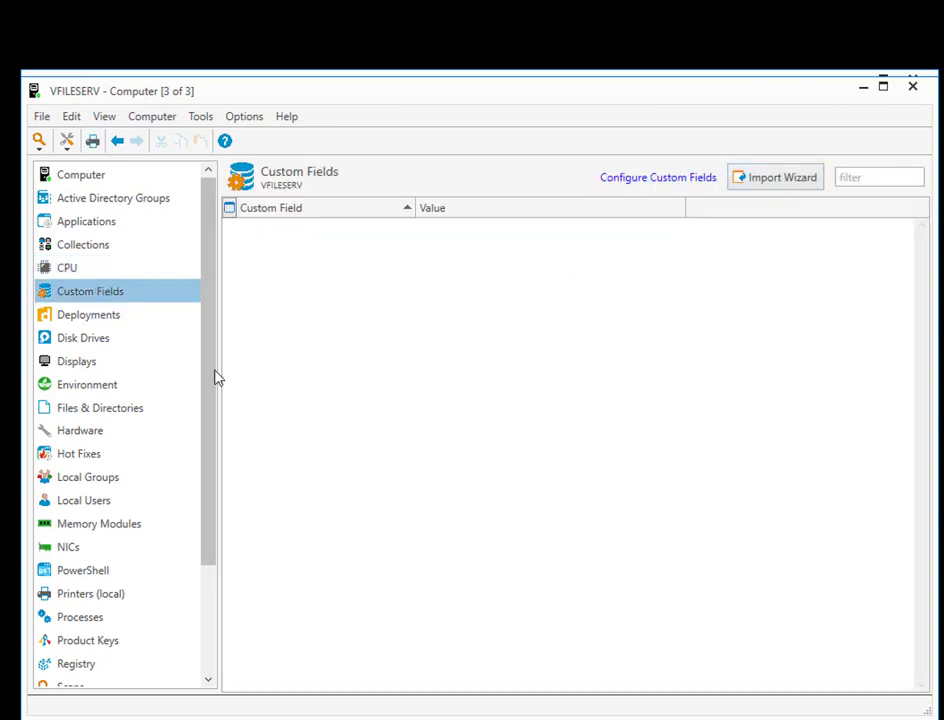
pyautogui.click(110, 362)
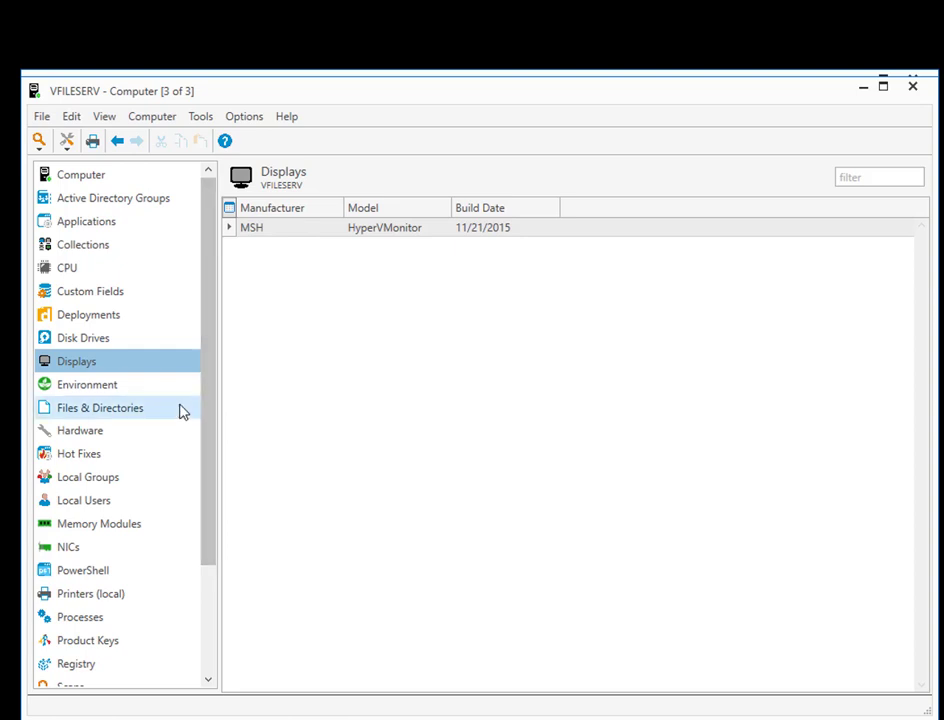
# - Review the local printers, shares and WMI data of VFILESERV, and close its computer details
pyautogui.scroll(-1, 208, 434)
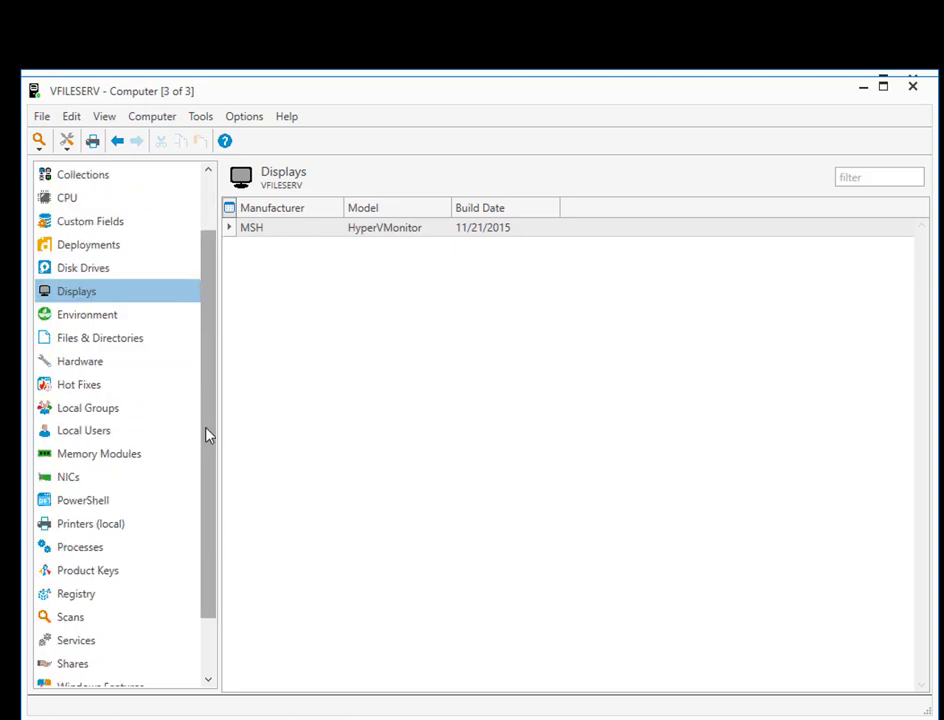
pyautogui.scroll(-1, 208, 434)
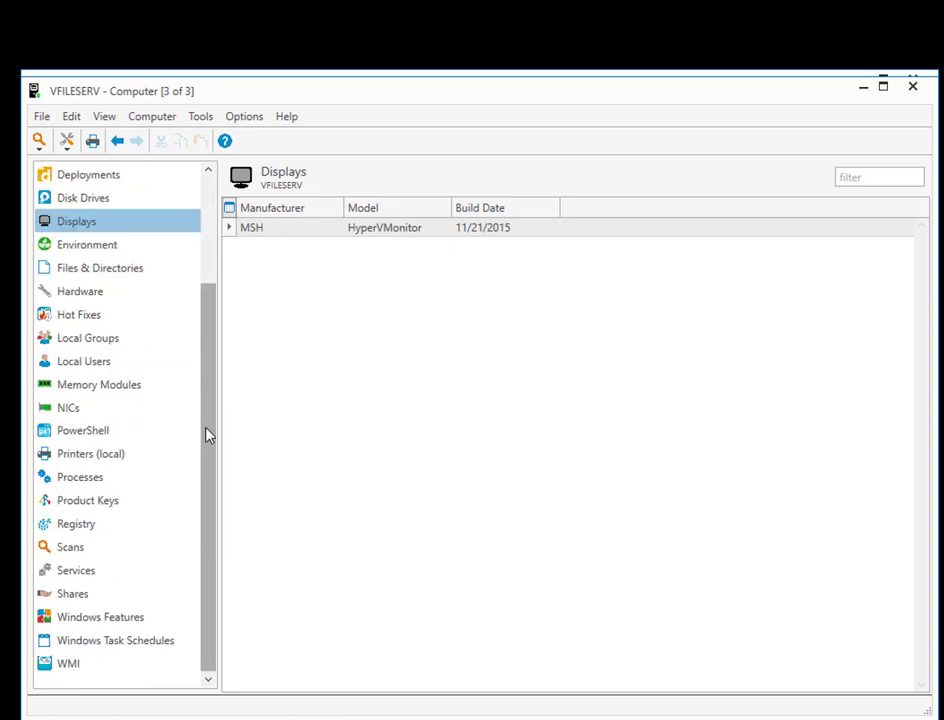
pyautogui.click(92, 460)
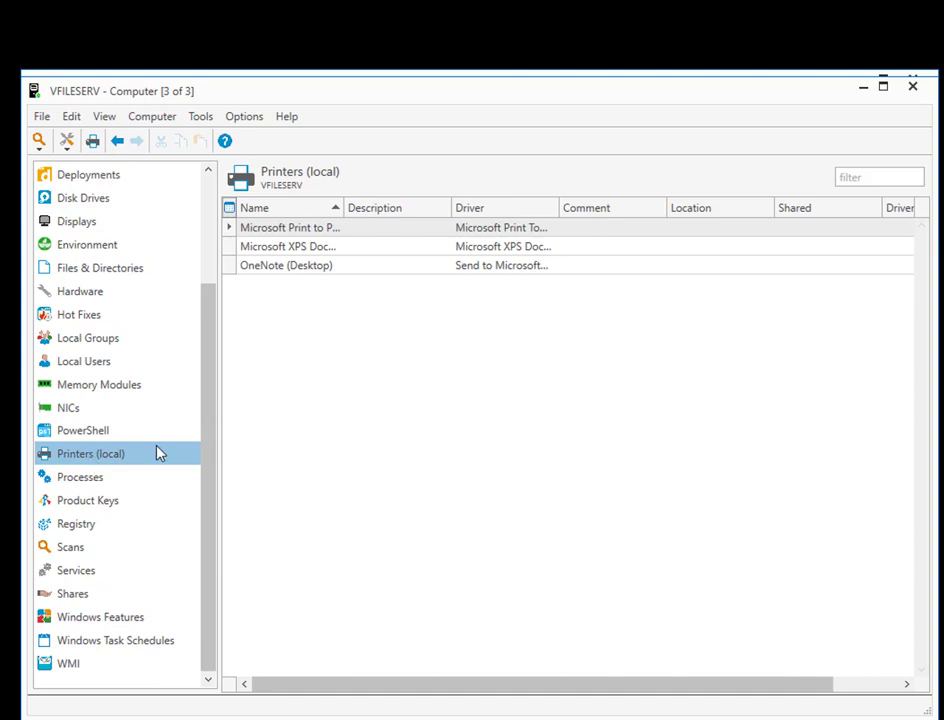
pyautogui.click(65, 588)
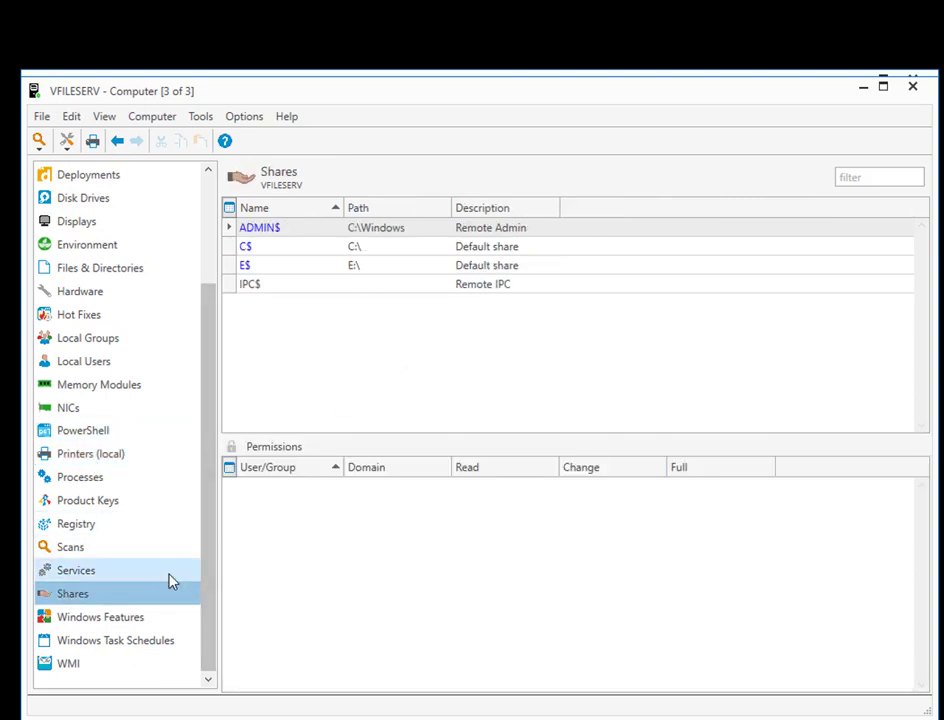
pyautogui.click(58, 668)
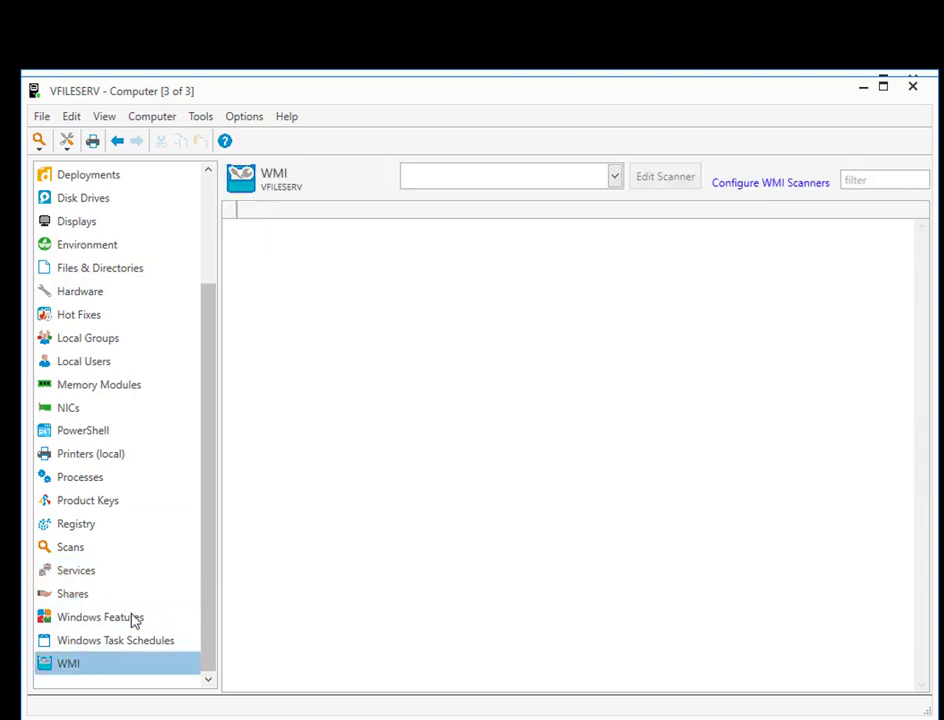
pyautogui.scroll(2, 143, 422)
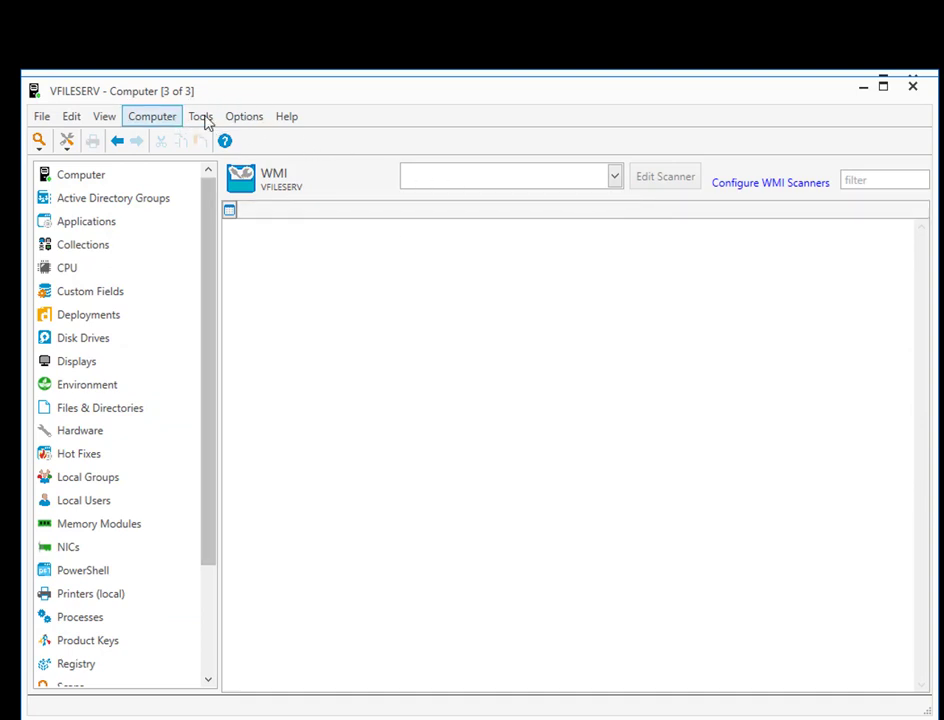
pyautogui.click(914, 88)
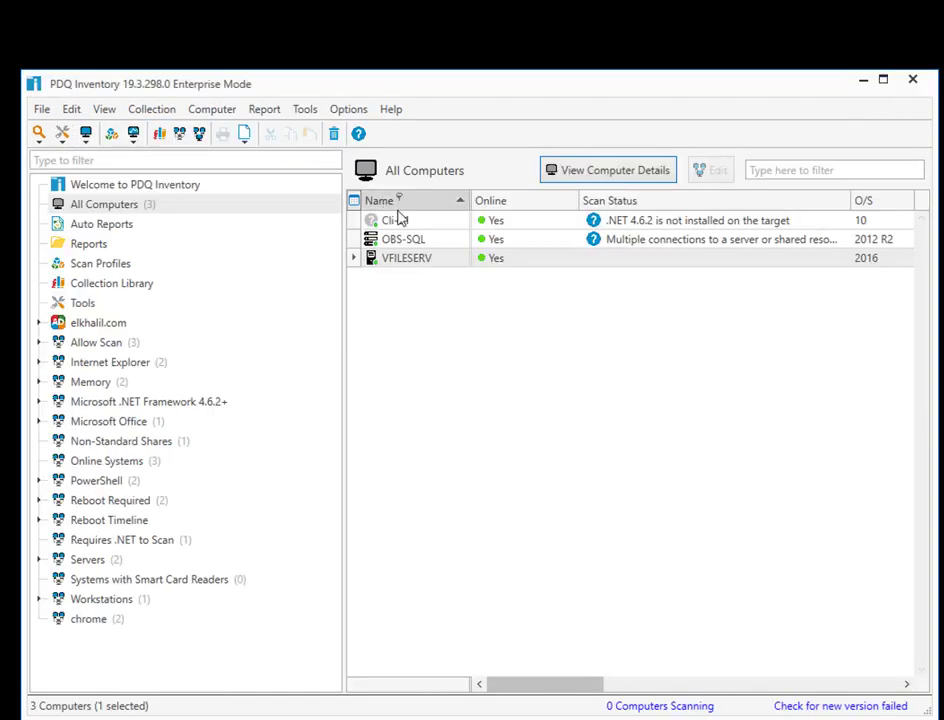
# - Run the Applications report for VFILESERV, review the listed software, and close the report
pyautogui.click(419, 261)
pyautogui.rightClick(424, 264)
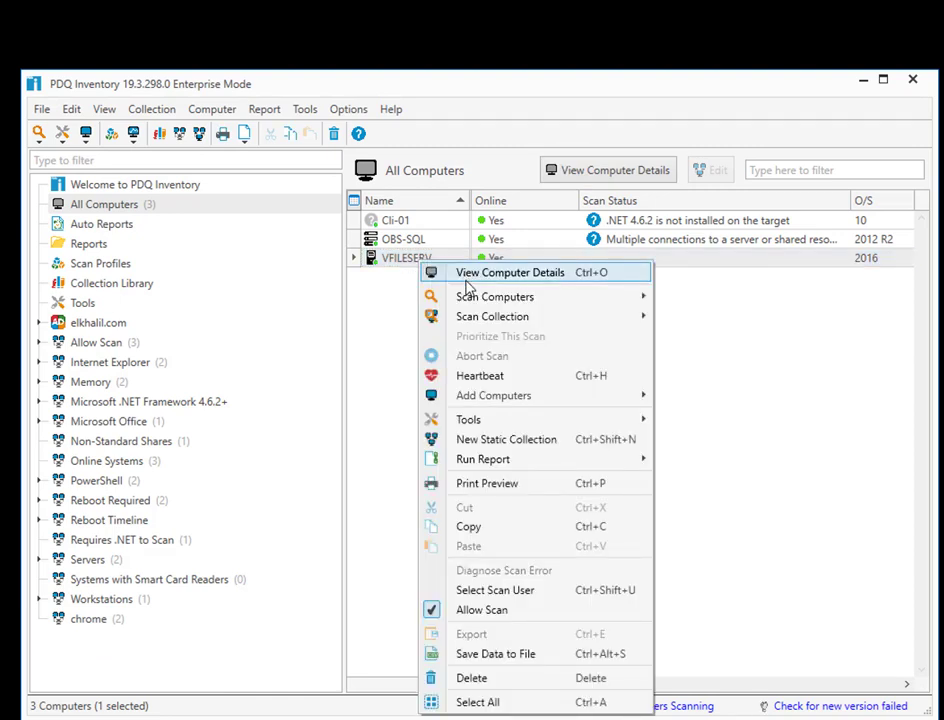
pyautogui.moveTo(489, 465)
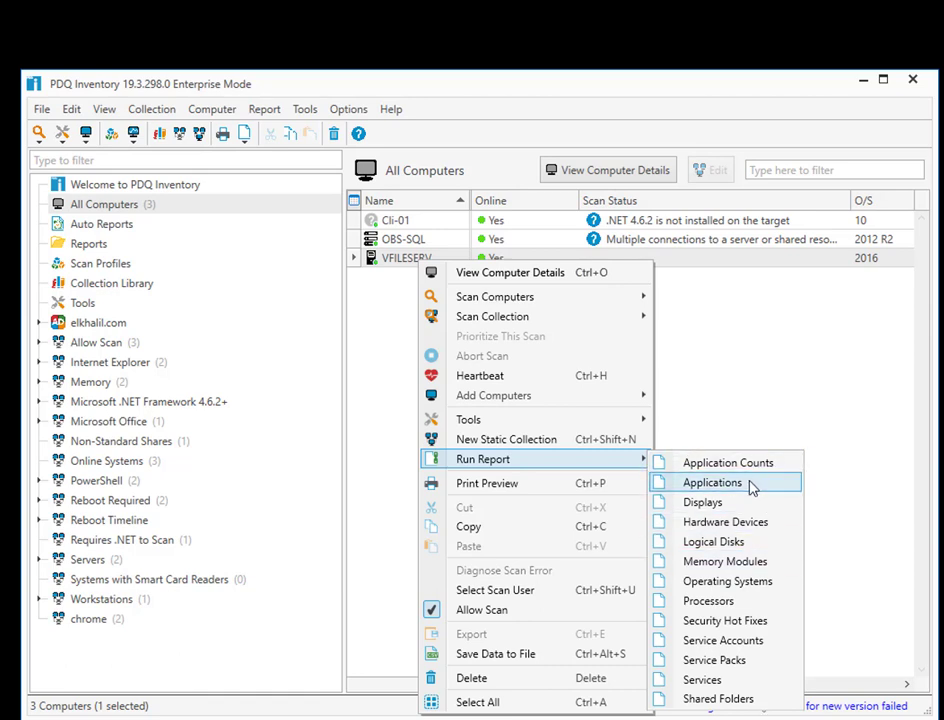
pyautogui.click(712, 483)
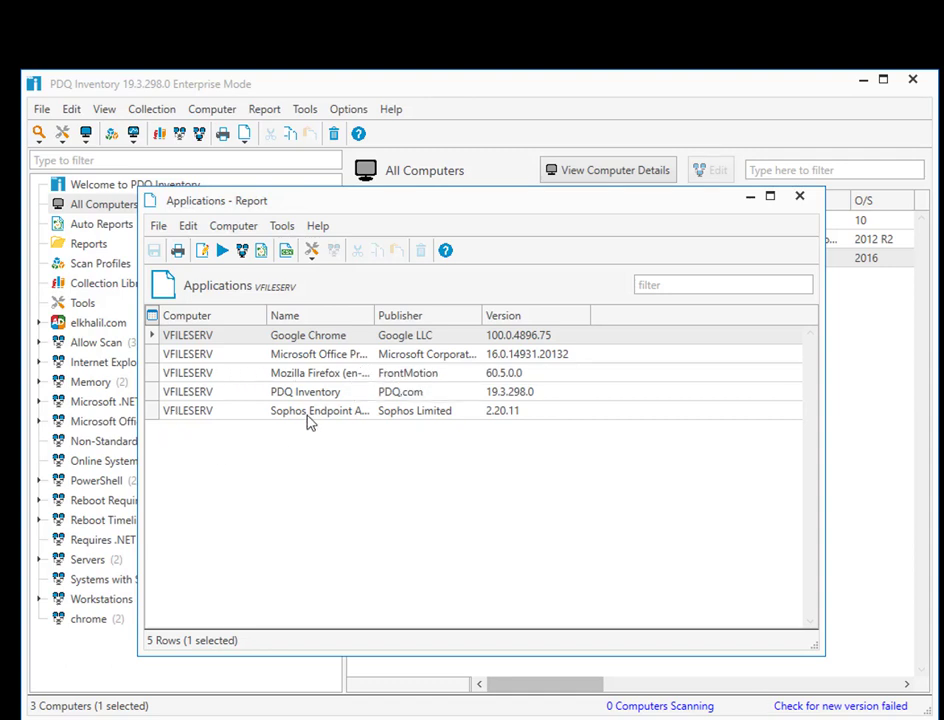
pyautogui.click(803, 199)
# - Run the Applications report for OBS-SQL, read through its installed software, and close the report
pyautogui.click(489, 247)
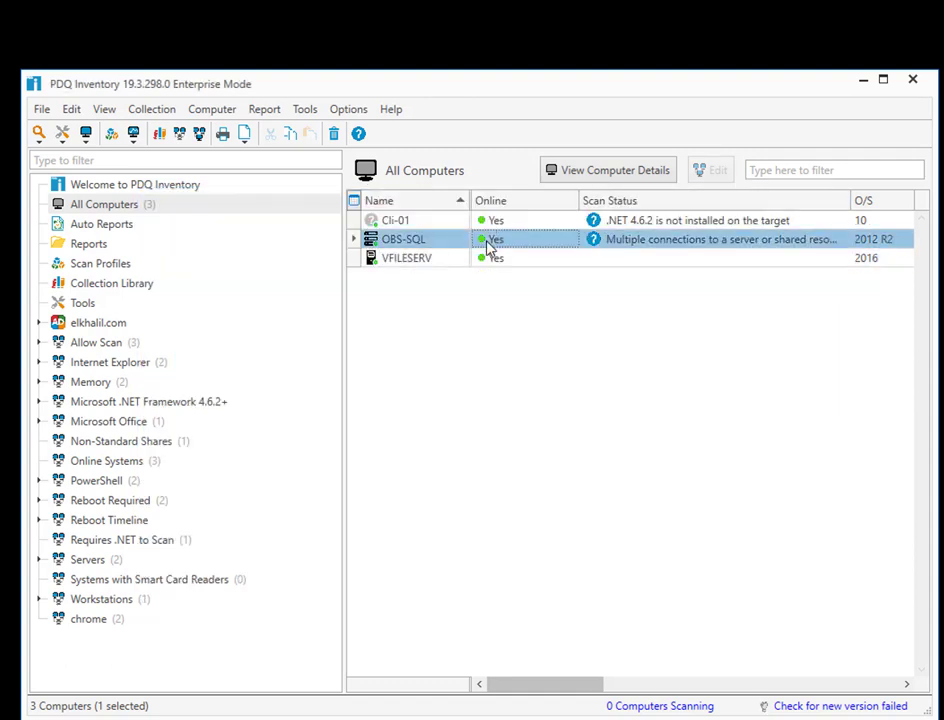
pyautogui.rightClick(489, 247)
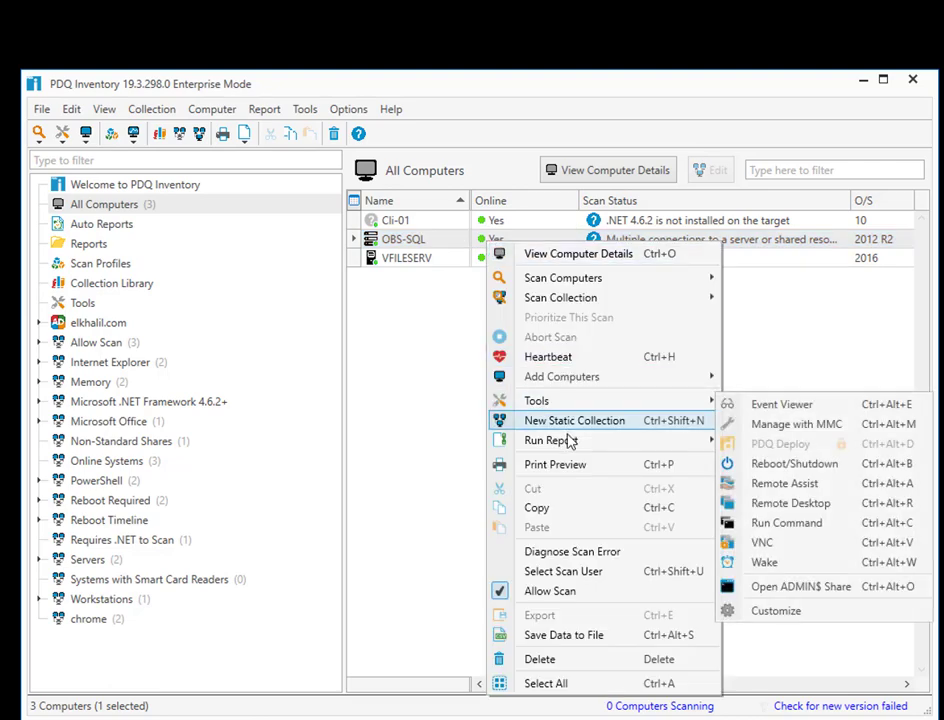
pyautogui.moveTo(579, 442)
pyautogui.click(762, 465)
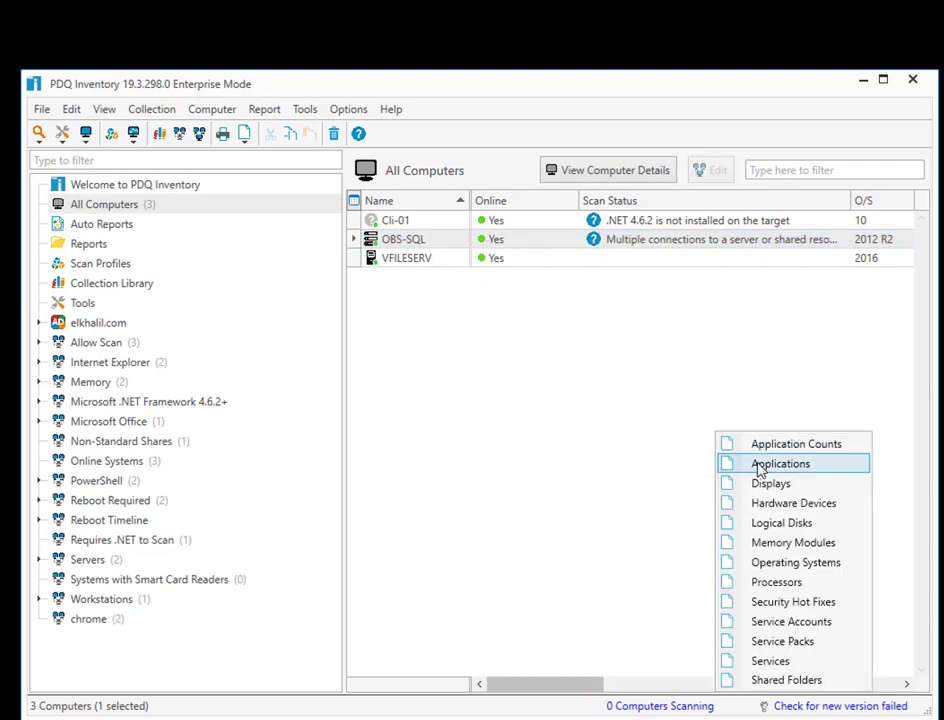
pyautogui.scroll(-7, 575, 400)
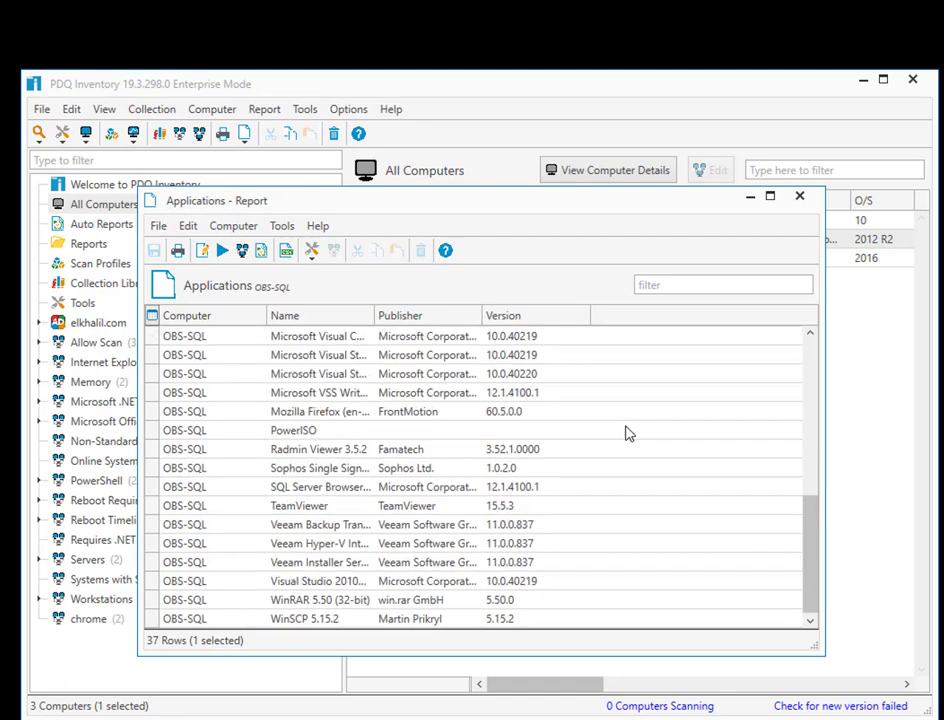
pyautogui.scroll(6, 630, 430)
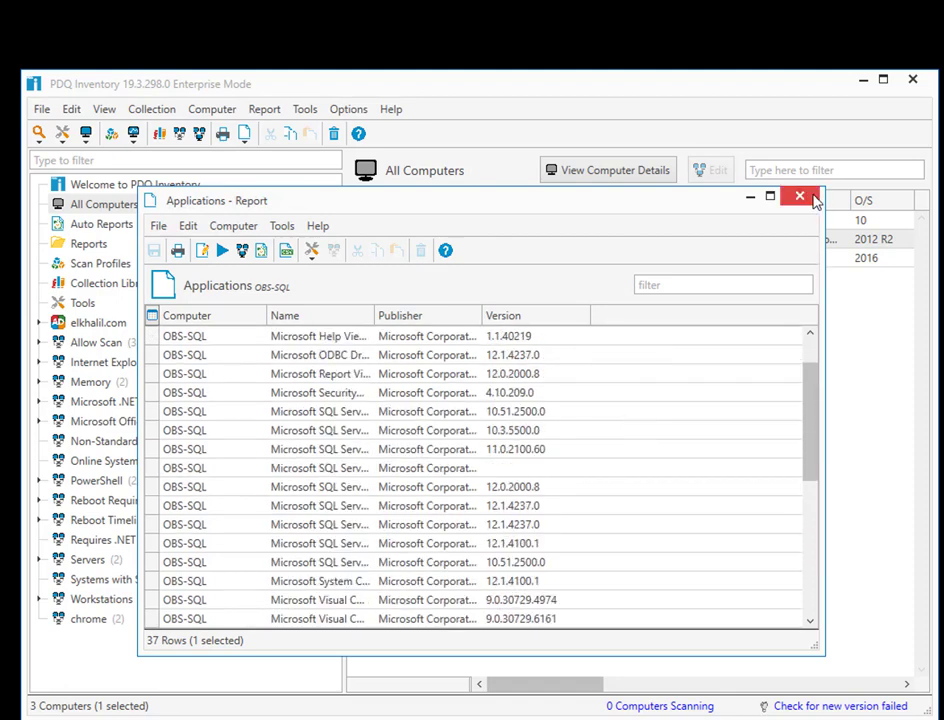
pyautogui.click(813, 200)
# - Run the Hardware Devices report for OBS-SQL, read through the device list, and close the report
pyautogui.click(740, 243)
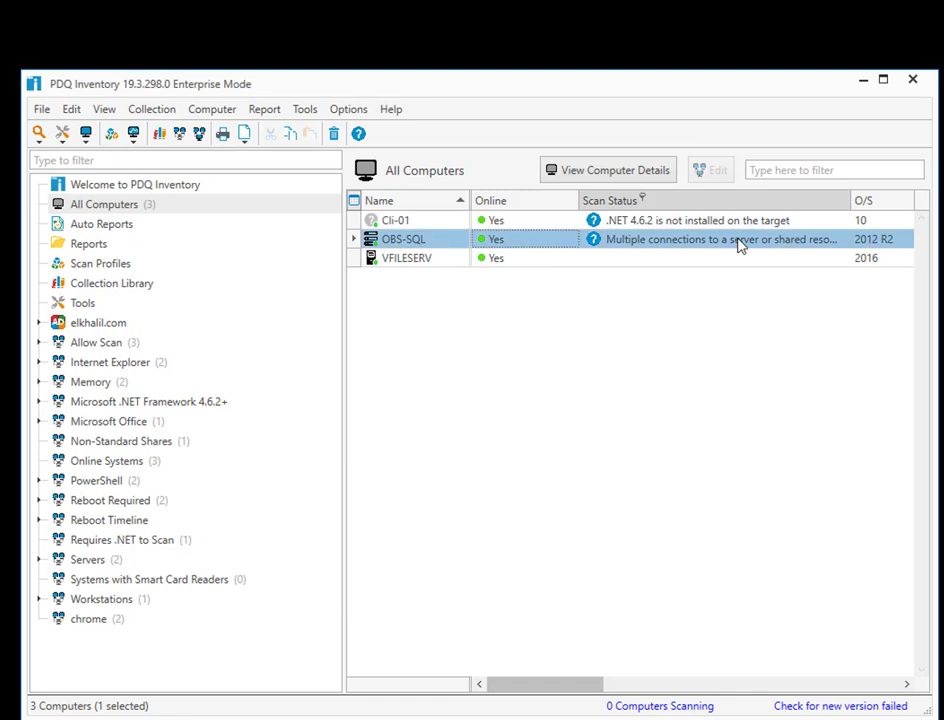
pyautogui.rightClick(445, 248)
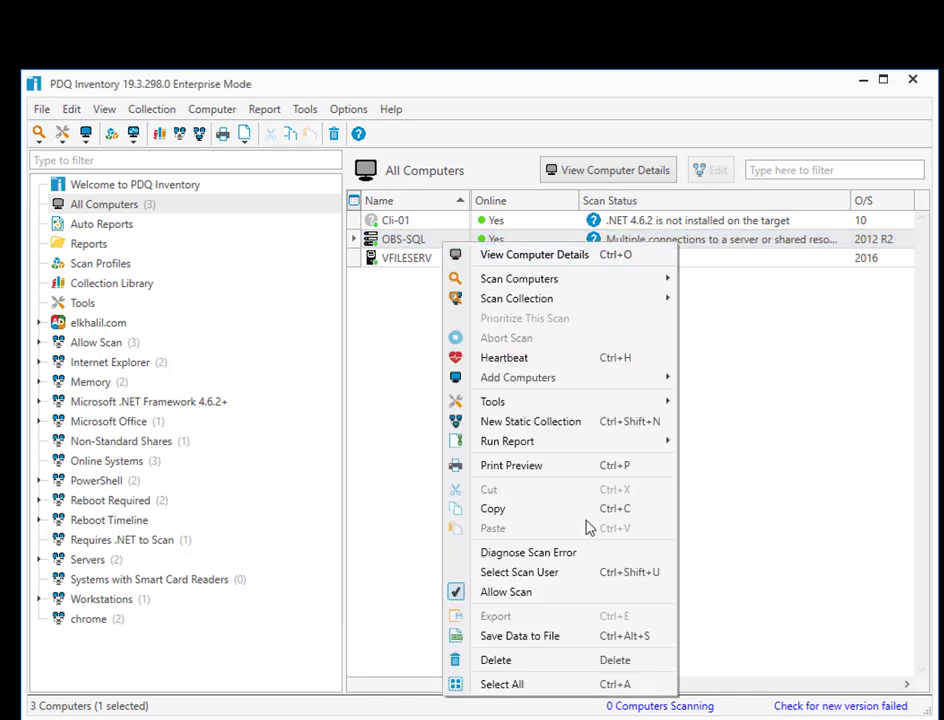
pyautogui.moveTo(533, 443)
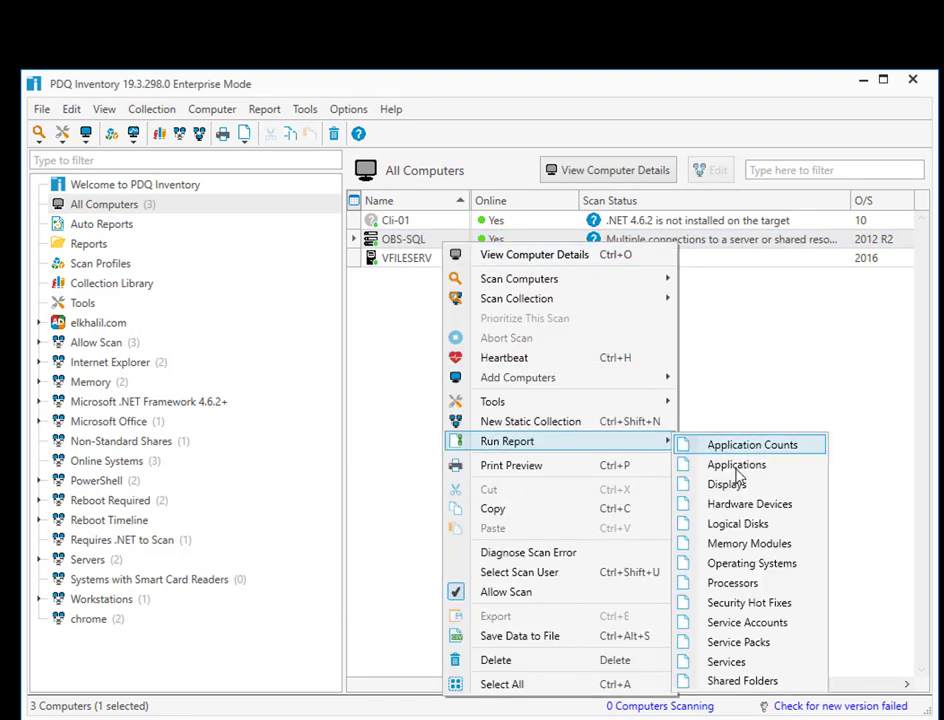
pyautogui.click(779, 508)
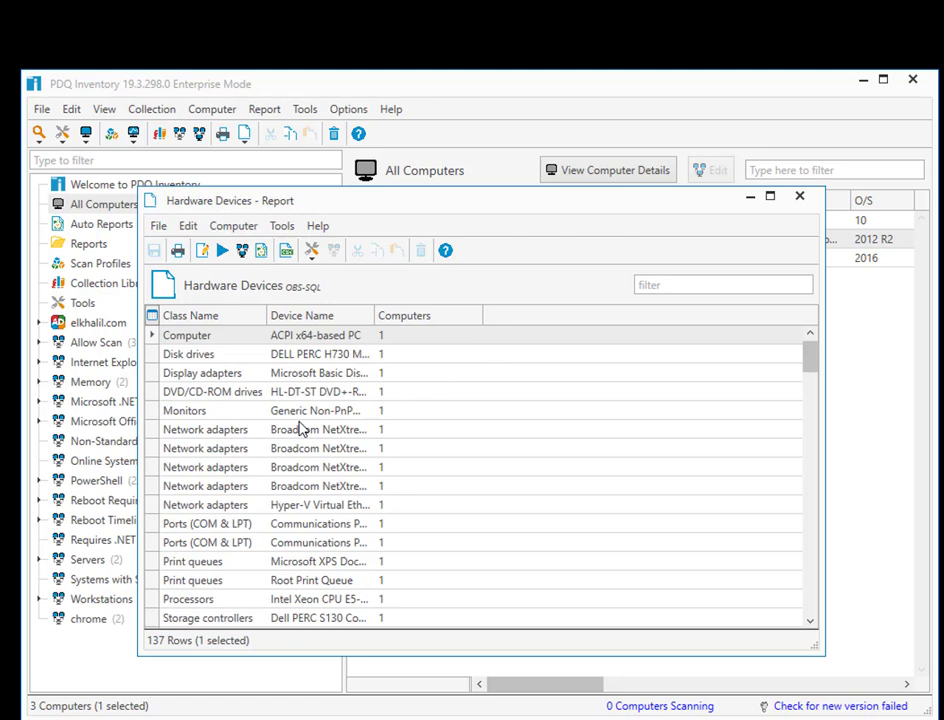
pyautogui.scroll(-3, 300, 430)
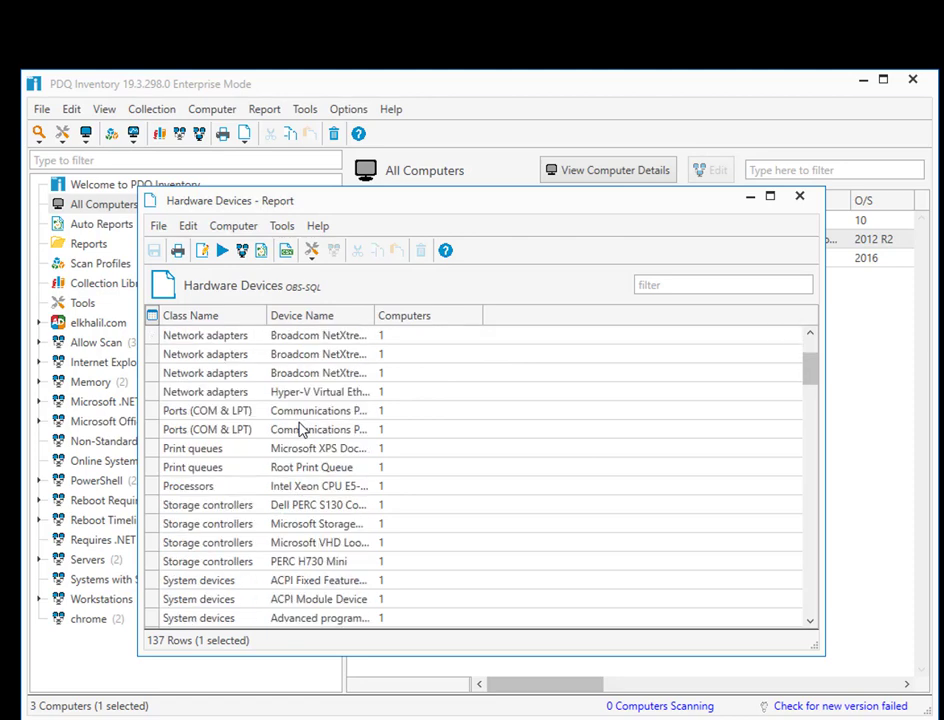
pyautogui.click(800, 199)
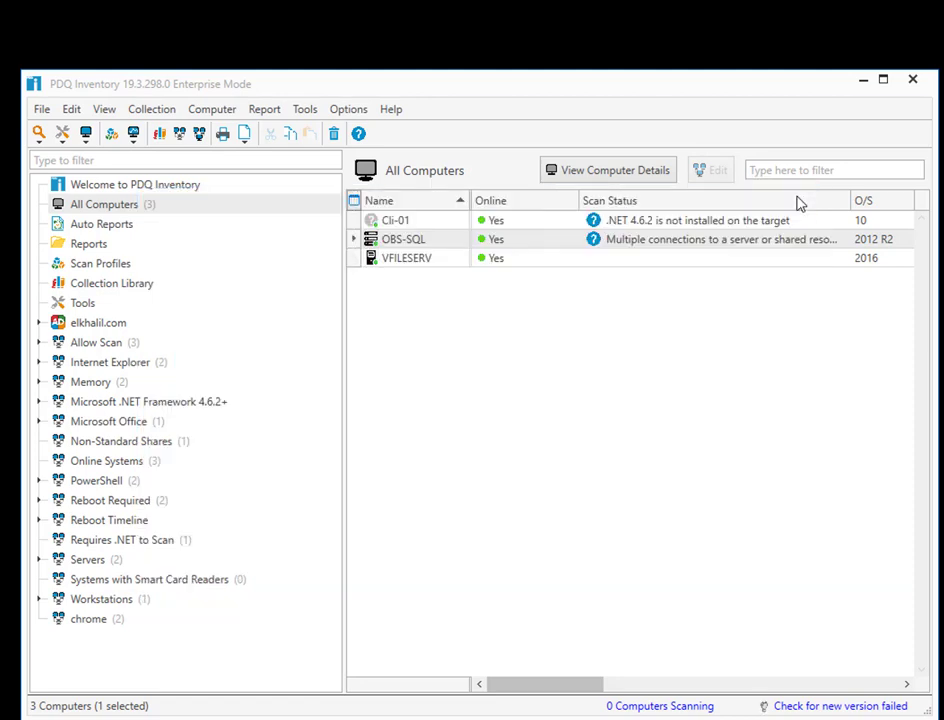
# - Run the Logical Disks report for VFILESERV and open its print preview
pyautogui.click(518, 261)
pyautogui.rightClick(518, 261)
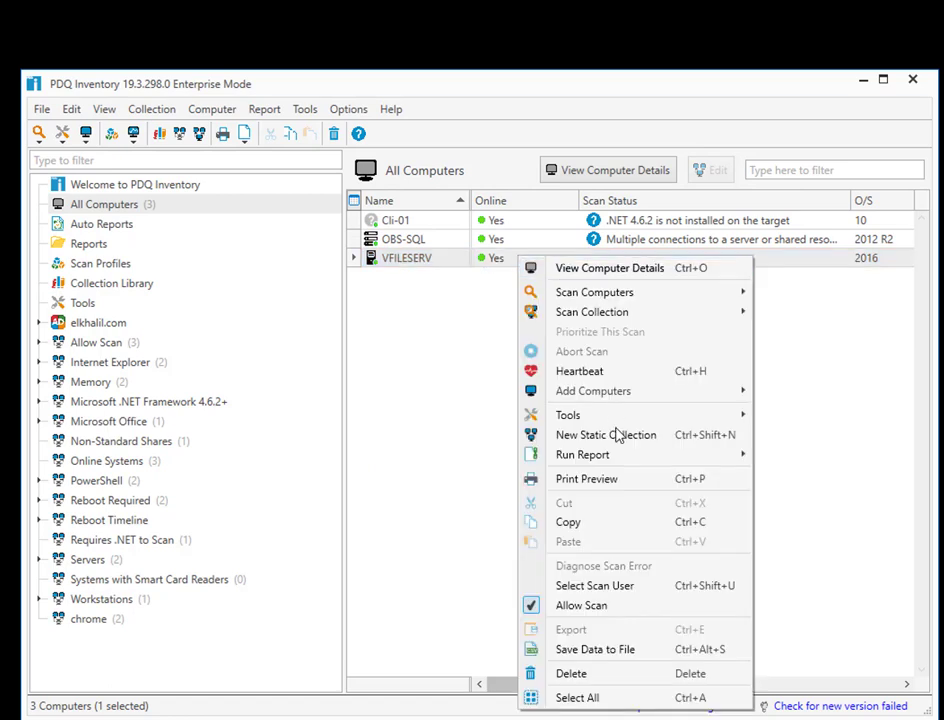
pyautogui.moveTo(627, 458)
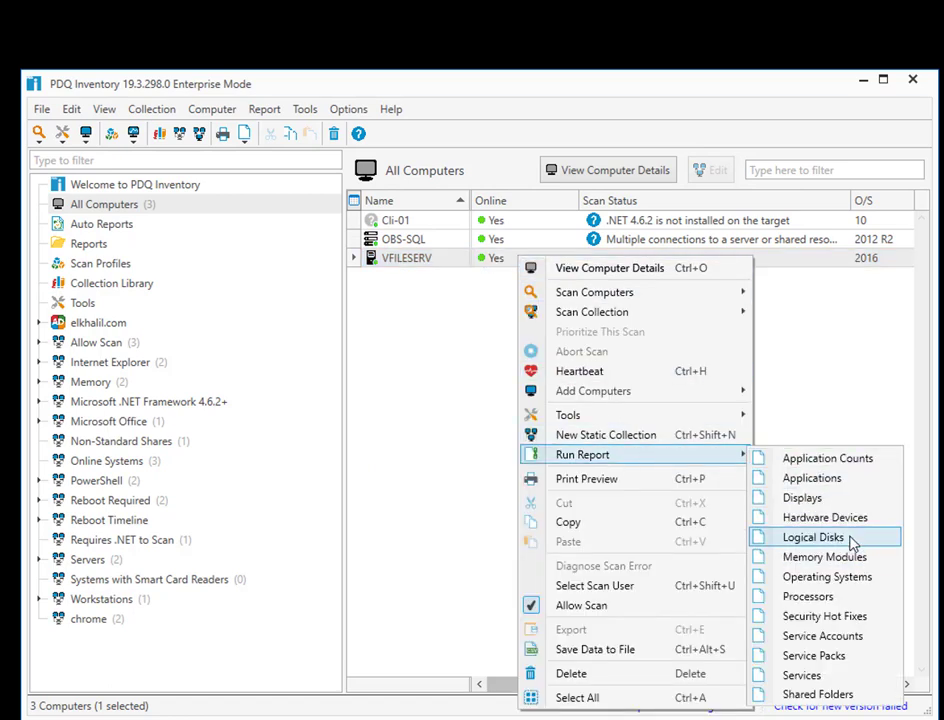
pyautogui.click(812, 537)
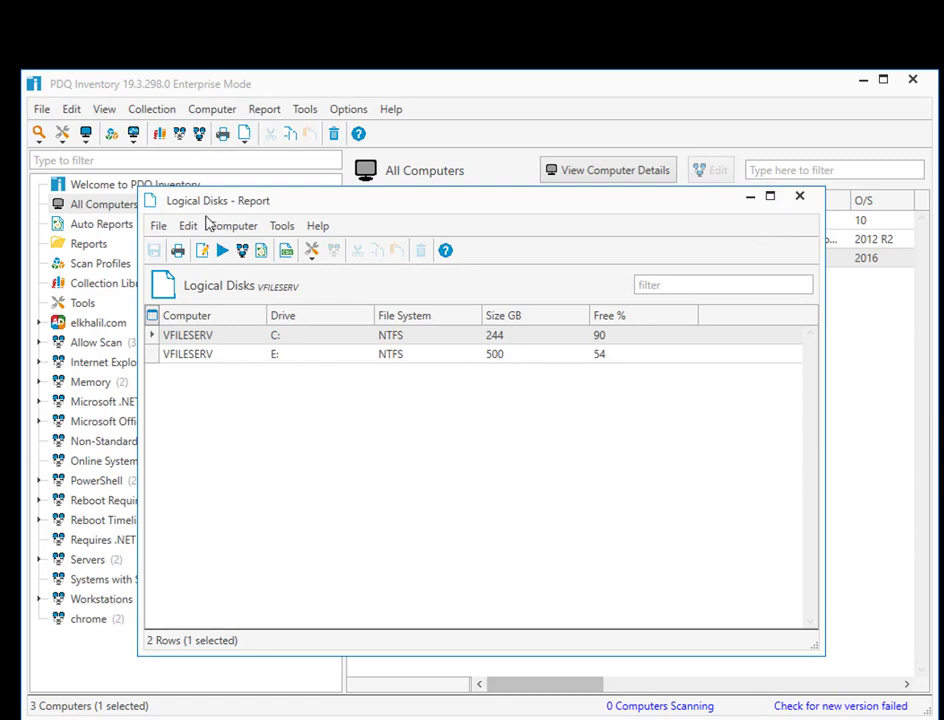
pyautogui.click(159, 226)
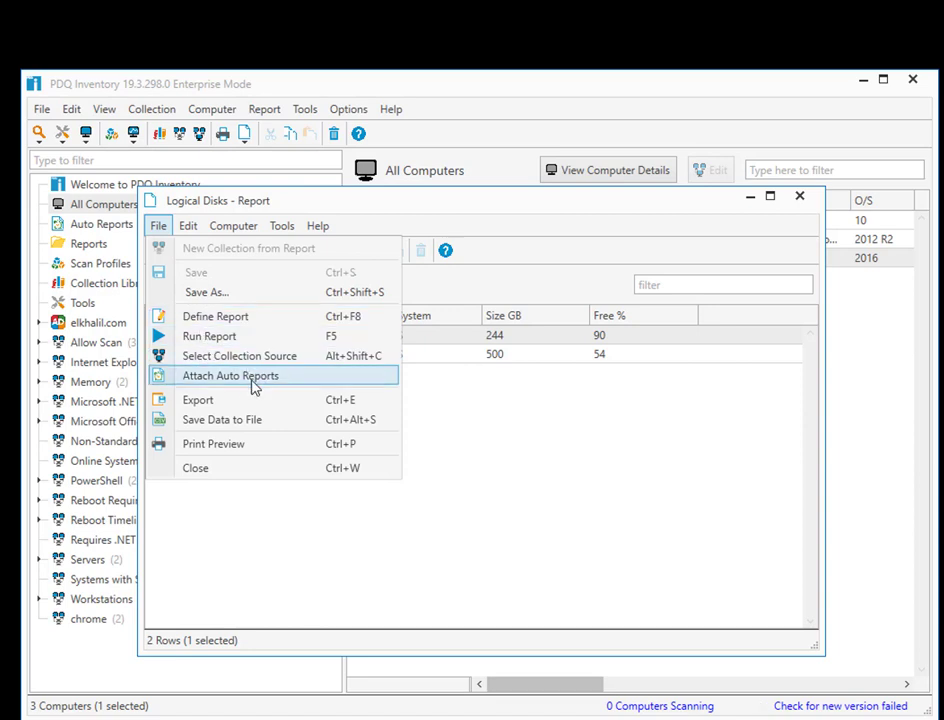
pyautogui.click(197, 446)
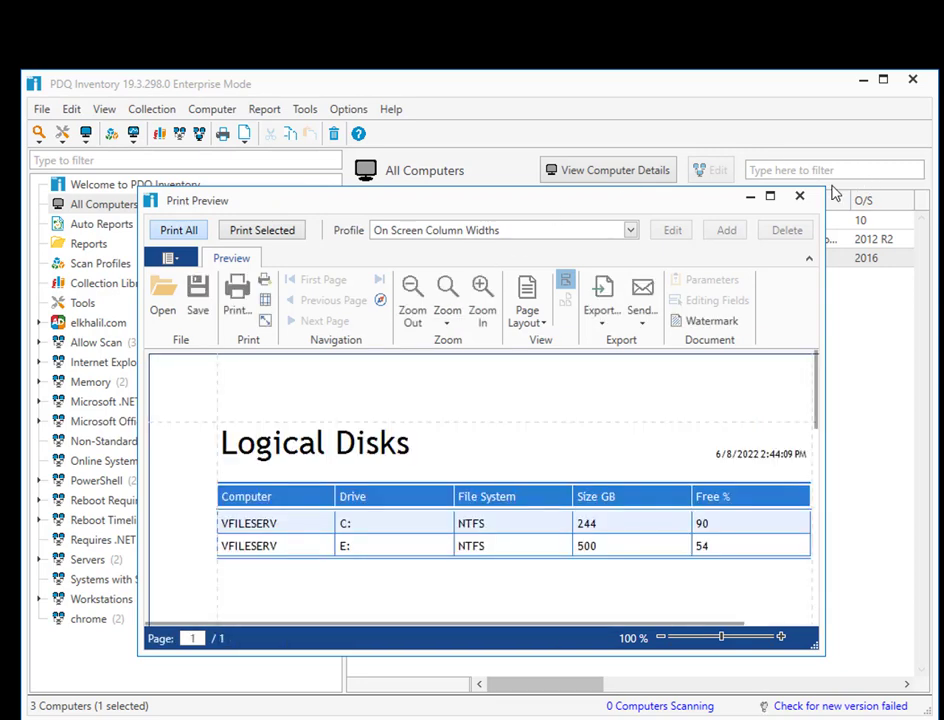
# - Leave the print preview, view the available command types in the Run Command tool for VFILESERV, and close the tool
pyautogui.click(799, 196)
pyautogui.click(305, 110)
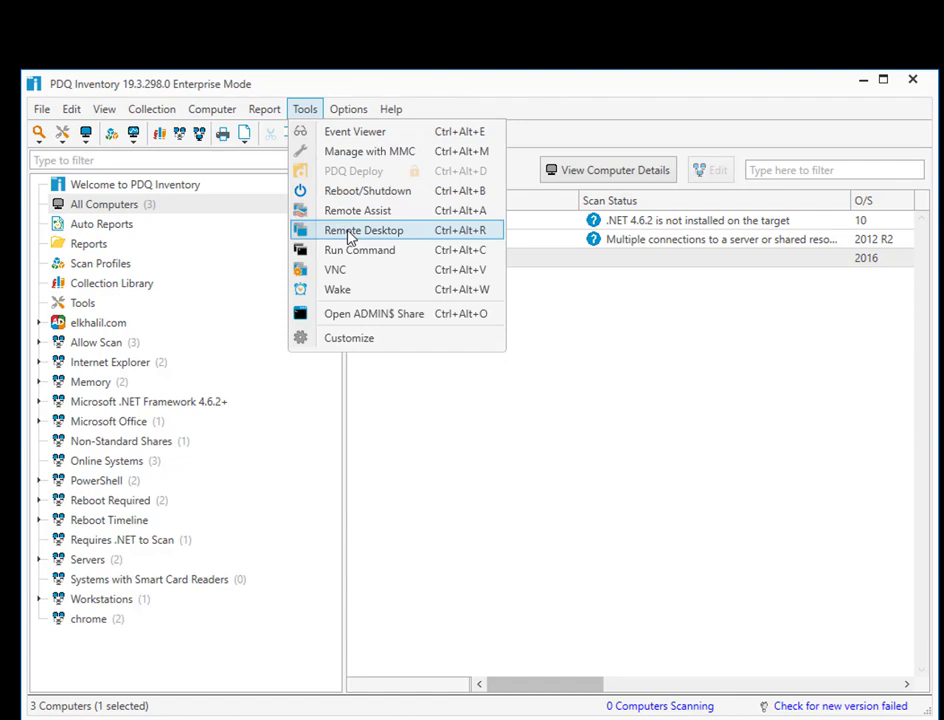
pyautogui.click(361, 253)
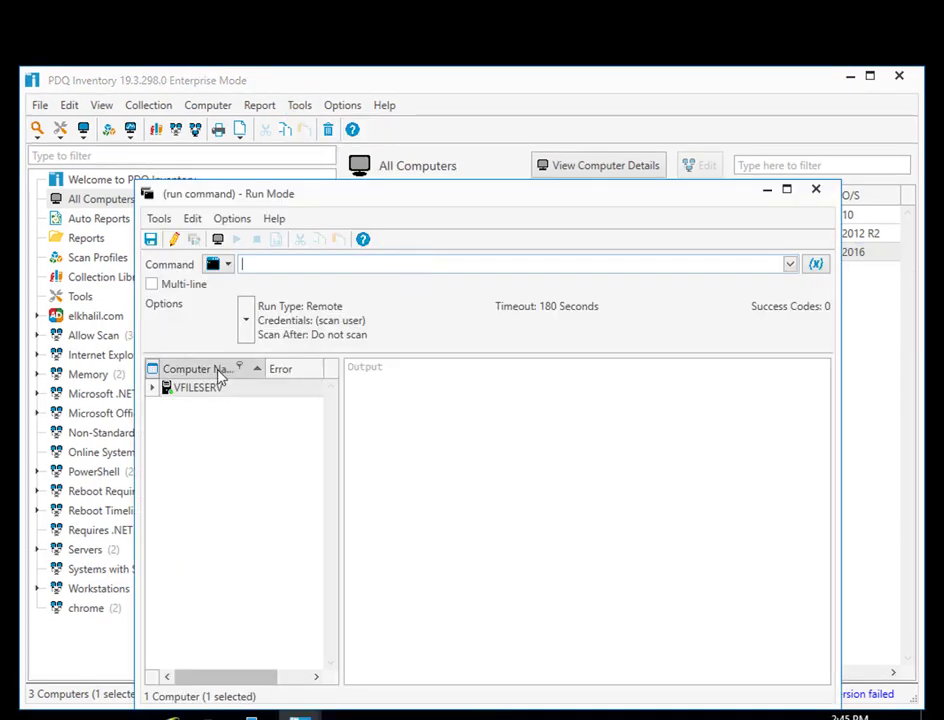
pyautogui.click(228, 264)
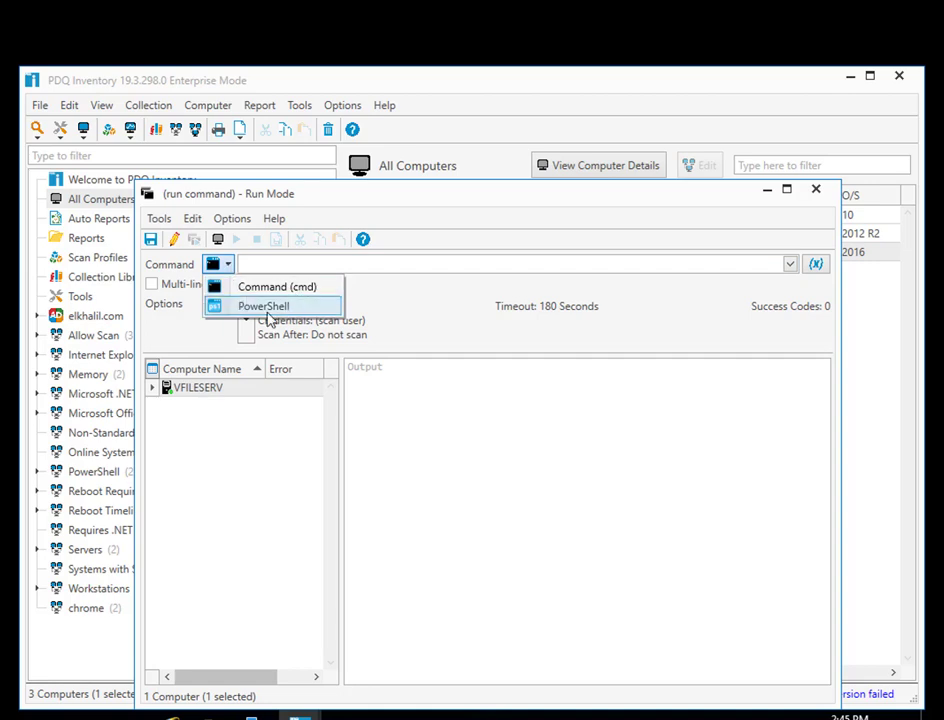
pyautogui.click(811, 199)
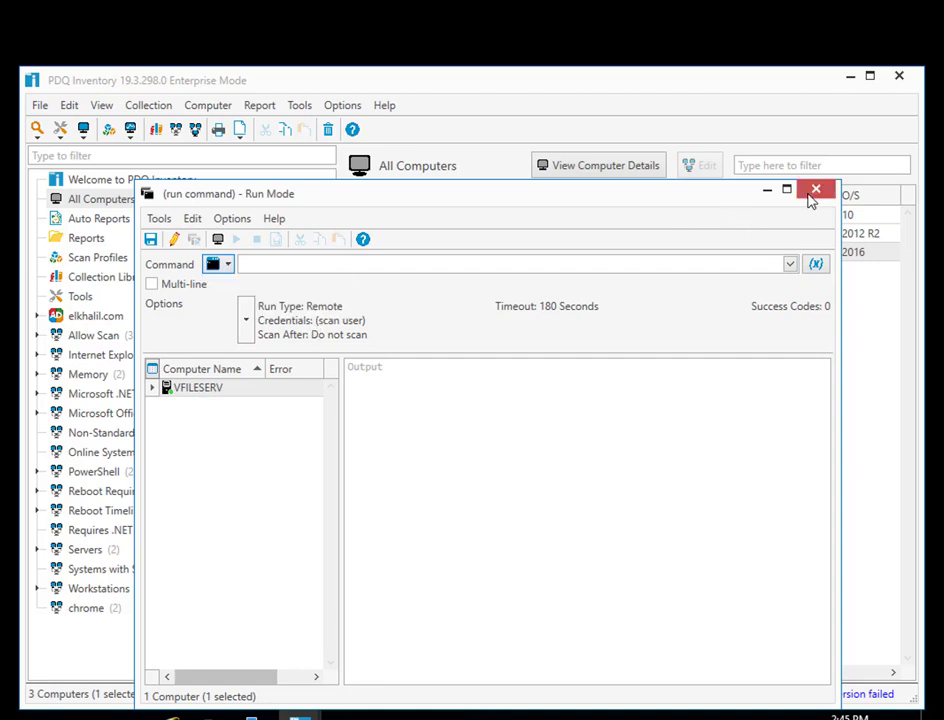
pyautogui.click(811, 199)
# - Open Computer Management for VFILESERV with the Manage with MMC tool, look over the console, and close it
pyautogui.click(295, 110)
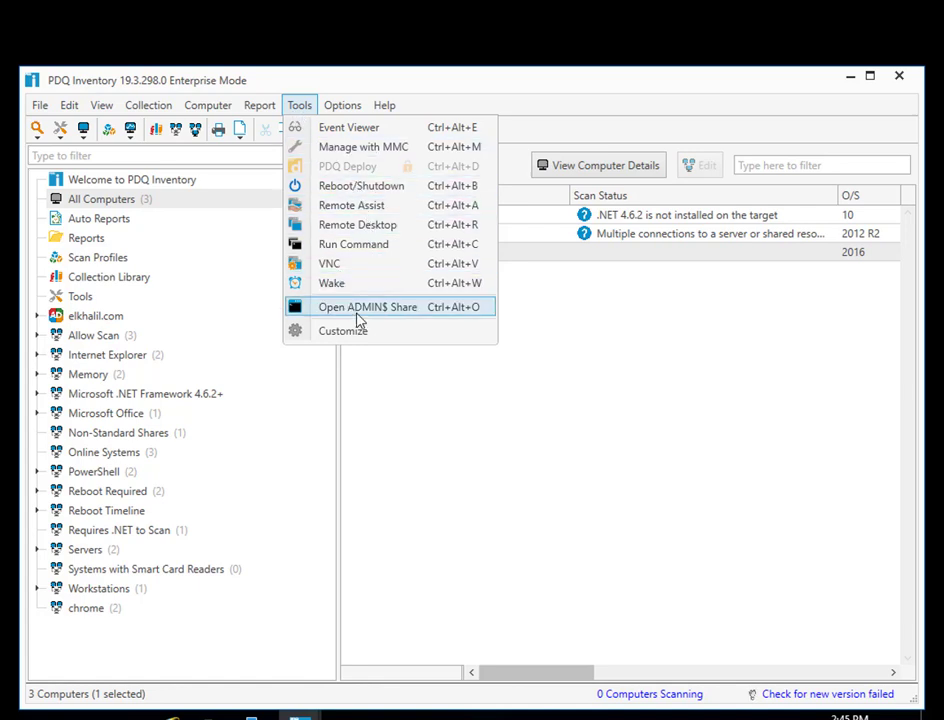
pyautogui.click(365, 147)
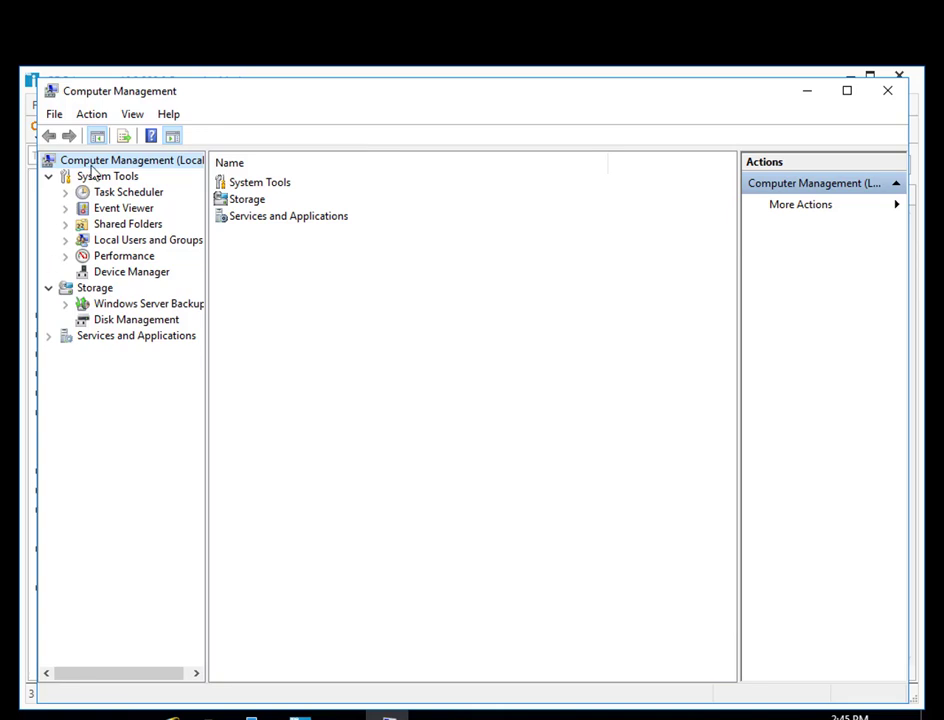
pyautogui.click(887, 93)
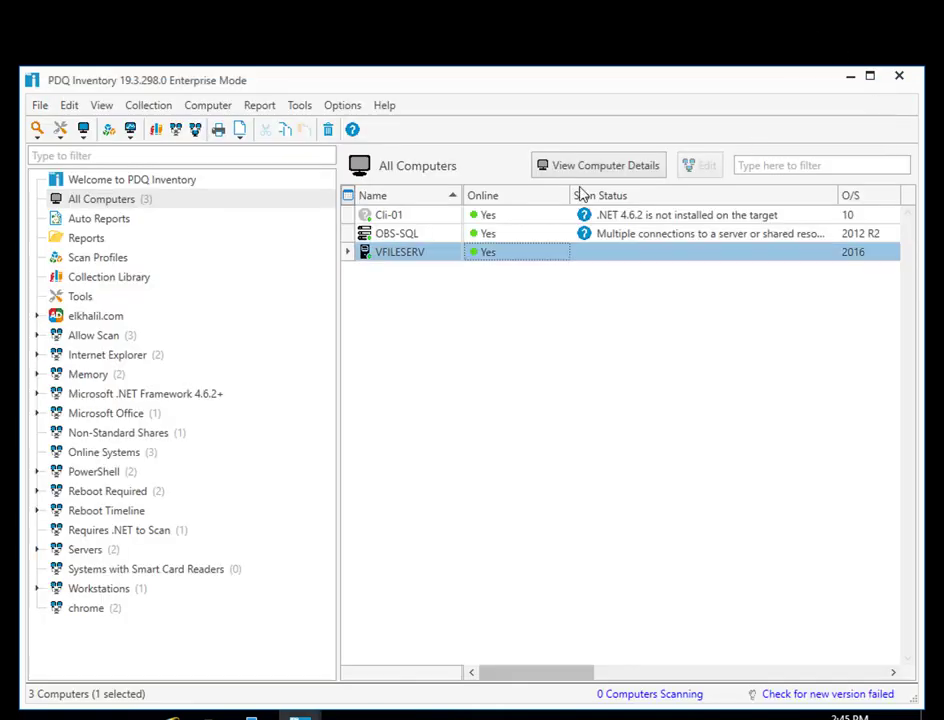
# - Open Computer Management for OBS-SQL with the Manage with MMC tool, look over the console, and close it
pyautogui.rightClick(392, 240)
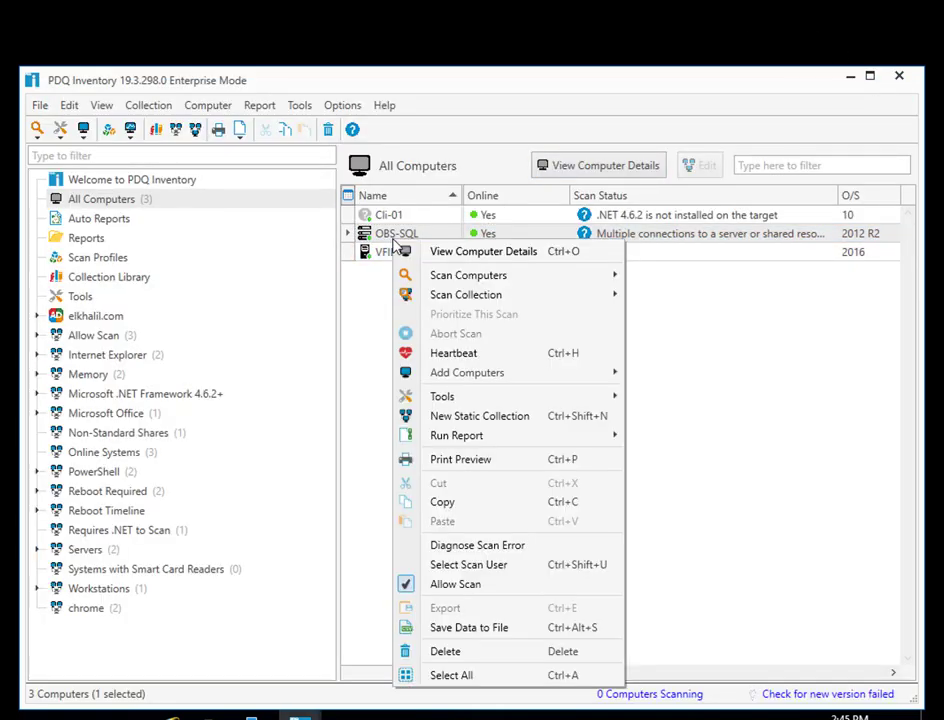
pyautogui.moveTo(531, 402)
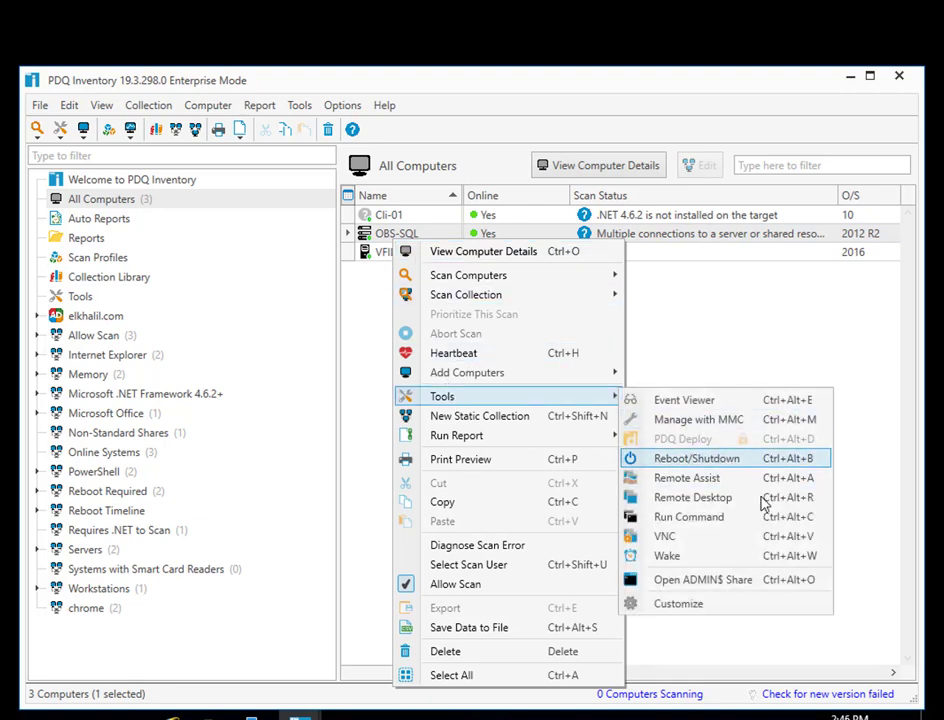
pyautogui.click(727, 426)
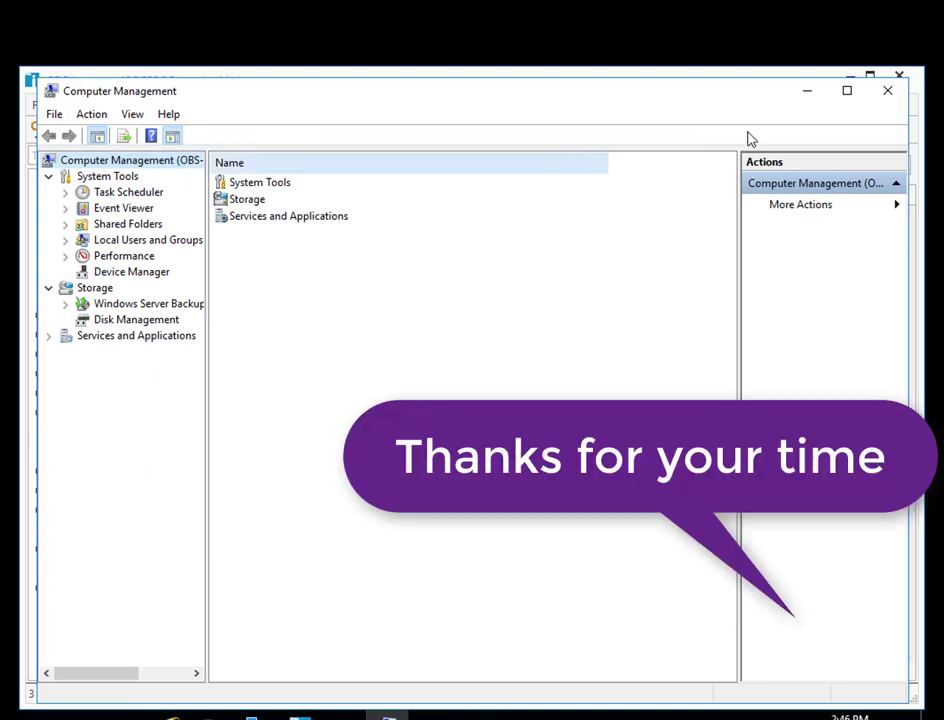
pyautogui.click(886, 93)
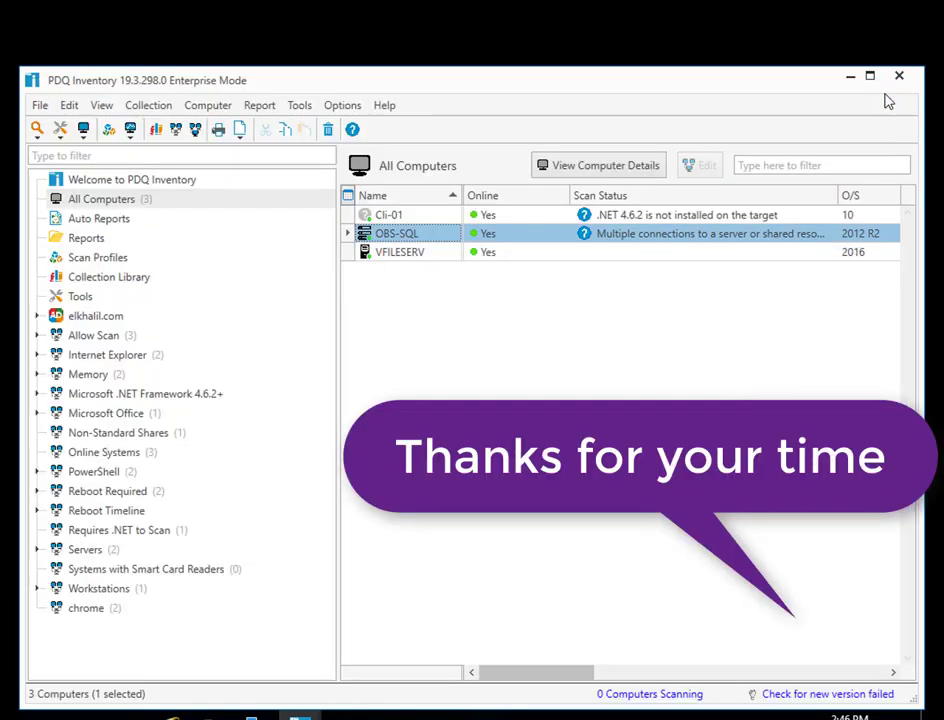